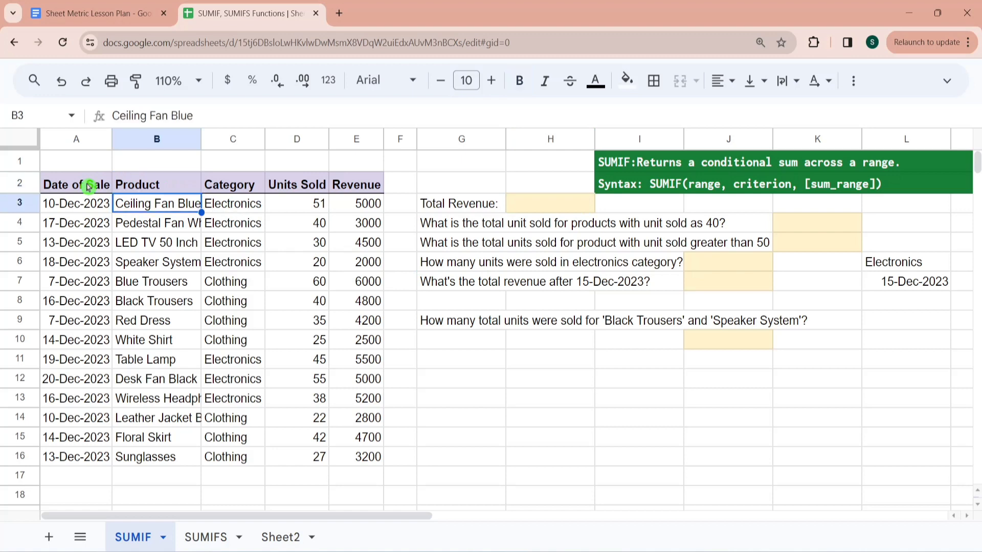
# - Go through the first sales record from date of sale to revenue and select the Total Revenue answer cell H3
pyautogui.press('Left')
pyautogui.press('Right')
pyautogui.press('Right')
pyautogui.press('Right')
pyautogui.press('Right')
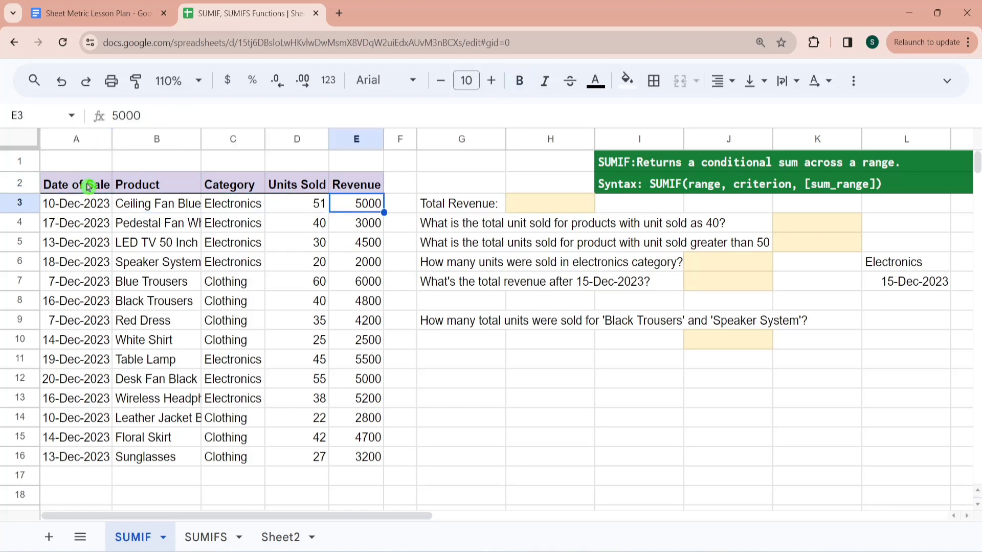
pyautogui.press('Up')
pyautogui.press('Down')
pyautogui.press('Right')
pyautogui.press('Right')
pyautogui.press('Right')
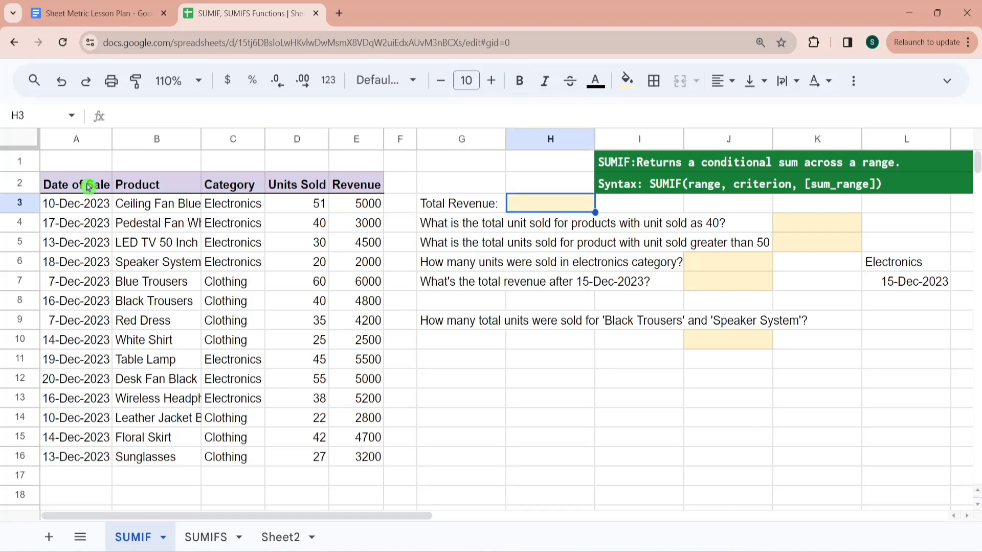
# - Try a SUM of the plain numbers 5 and 10 in cell H3, and undo the entry
pyautogui.write('=sum')
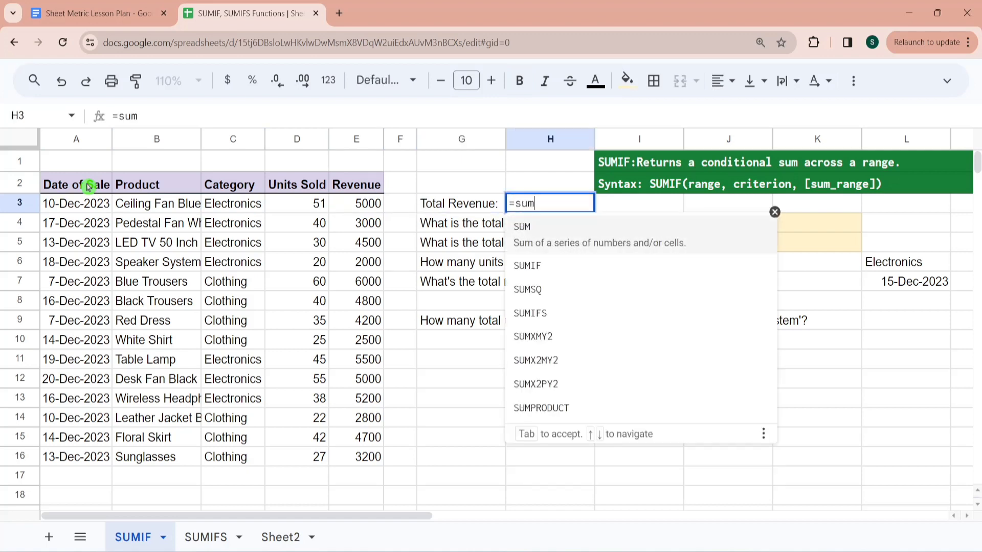
pyautogui.click(615, 243)
pyautogui.write('5')
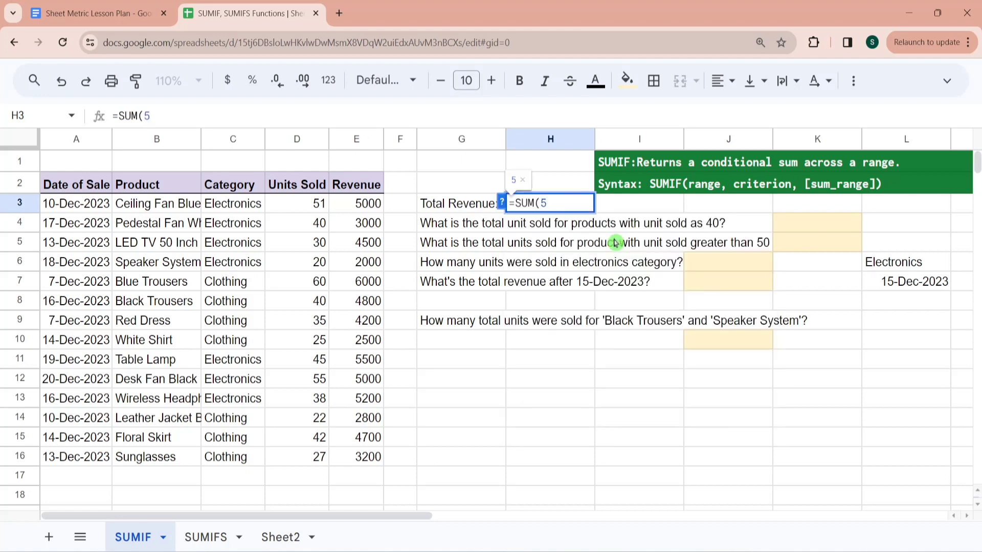
pyautogui.write(',10)')
pyautogui.press('BackSpace')
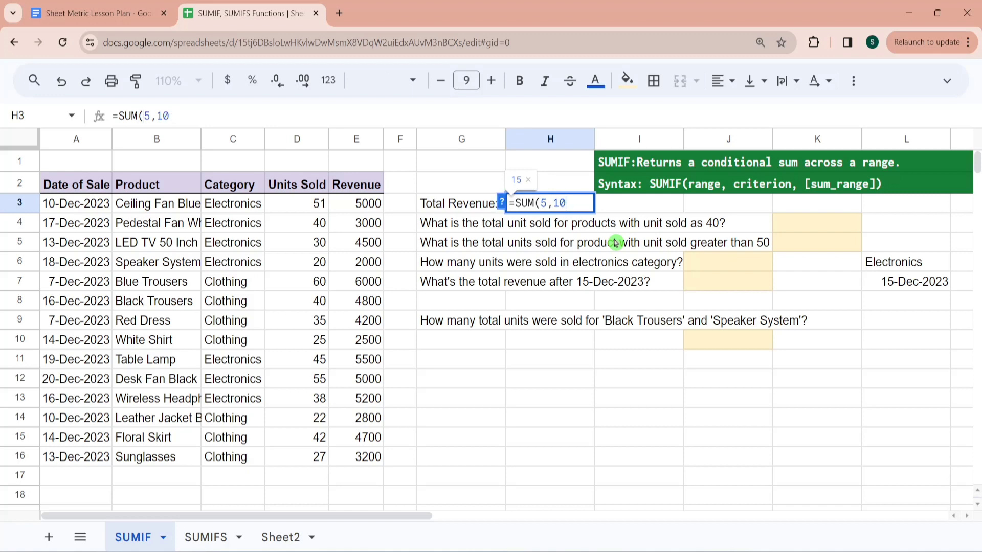
pyautogui.press('Return')
pyautogui.hotkey('ctrl', 'z')
# - Calculate the total revenue in H3 with a SUM formula over the revenue range E3:E16
pyautogui.write('=sum')
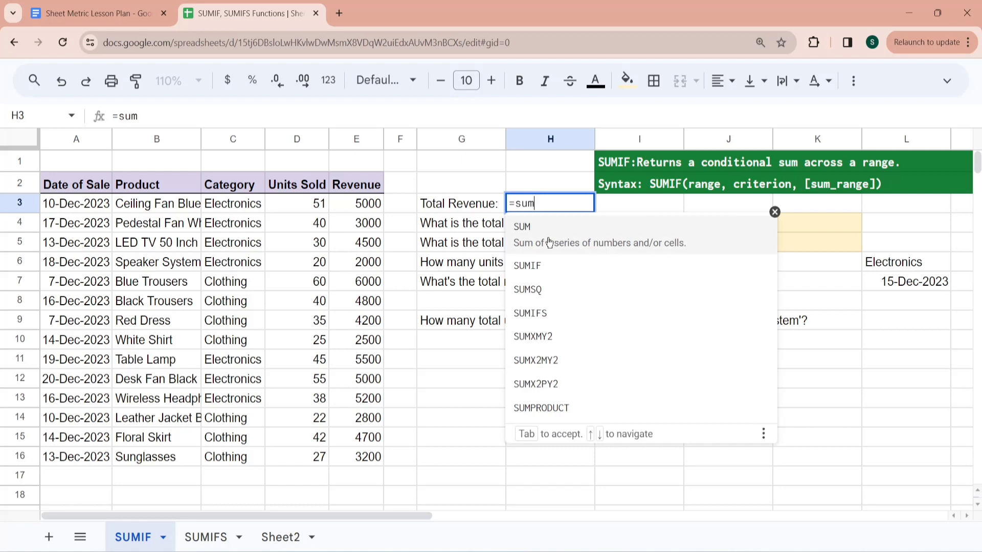
pyautogui.click(549, 242)
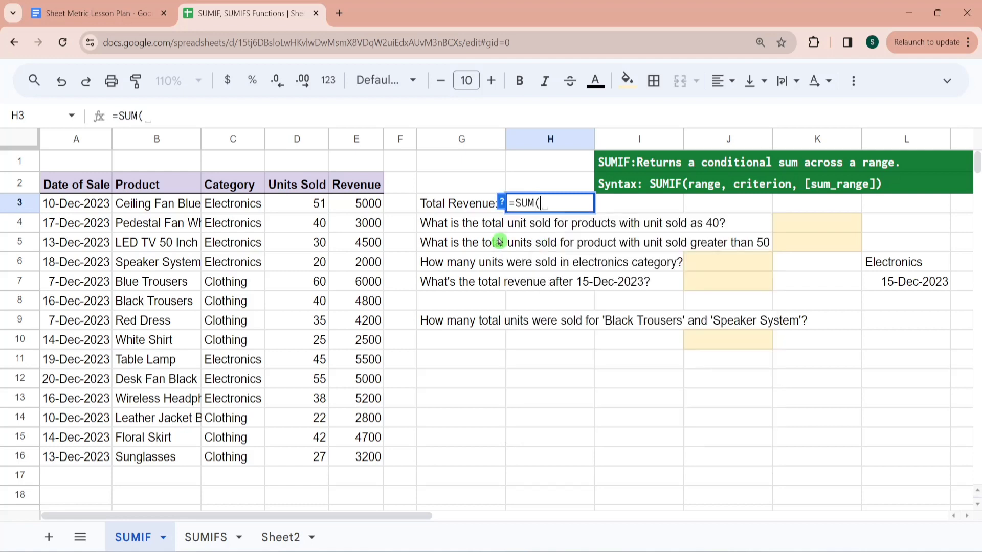
pyautogui.click(371, 206)
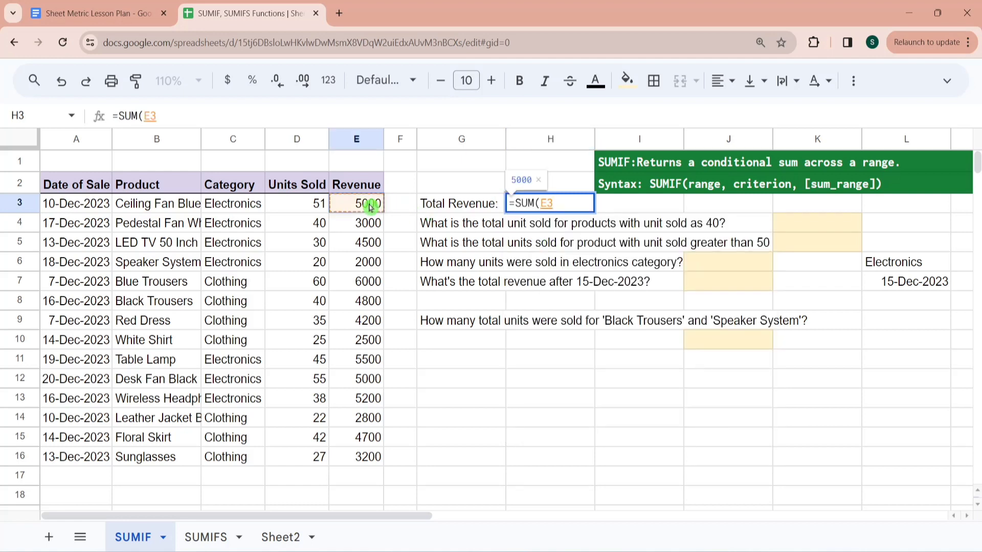
pyautogui.hotkey('ctrl', 'shift', 'Down')
pyautogui.write(')')
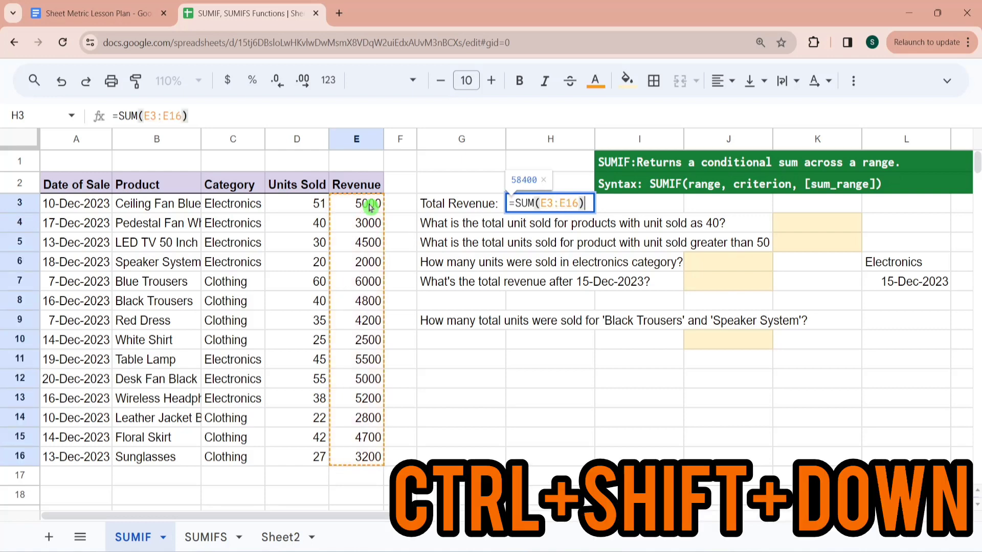
pyautogui.press('Return')
pyautogui.press('Up')
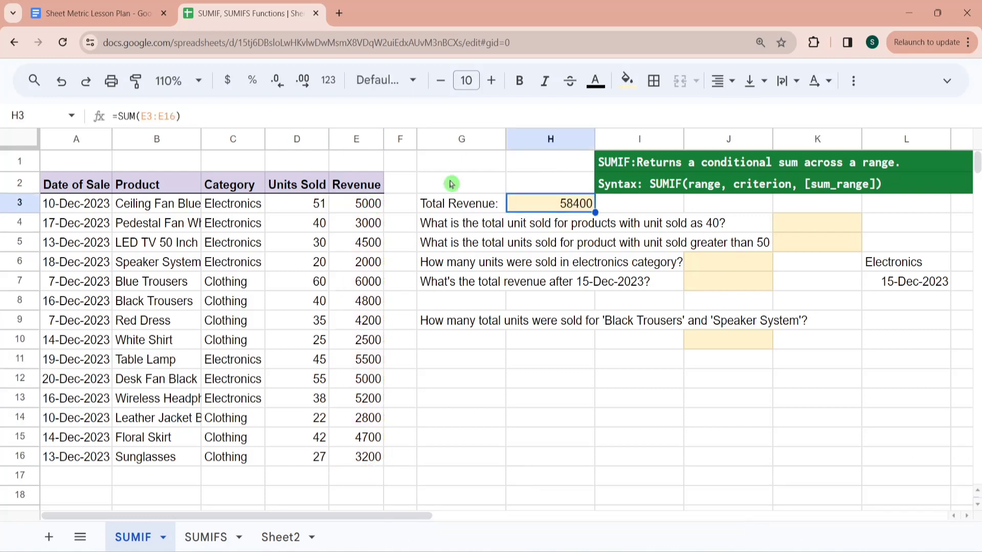
# - Examine the question about products with 40 units sold and the matching entries in the Units Sold column
pyautogui.click(461, 229)
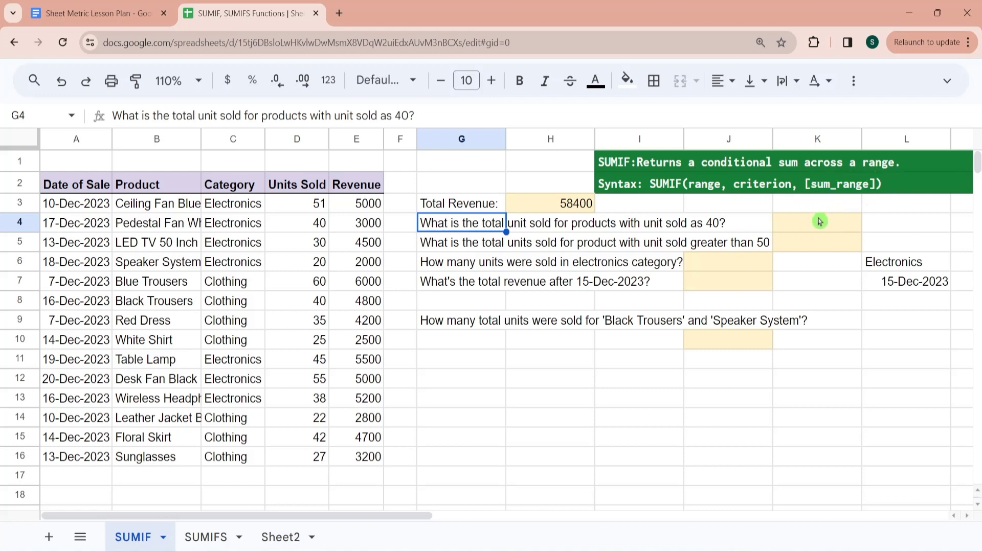
pyautogui.click(808, 230)
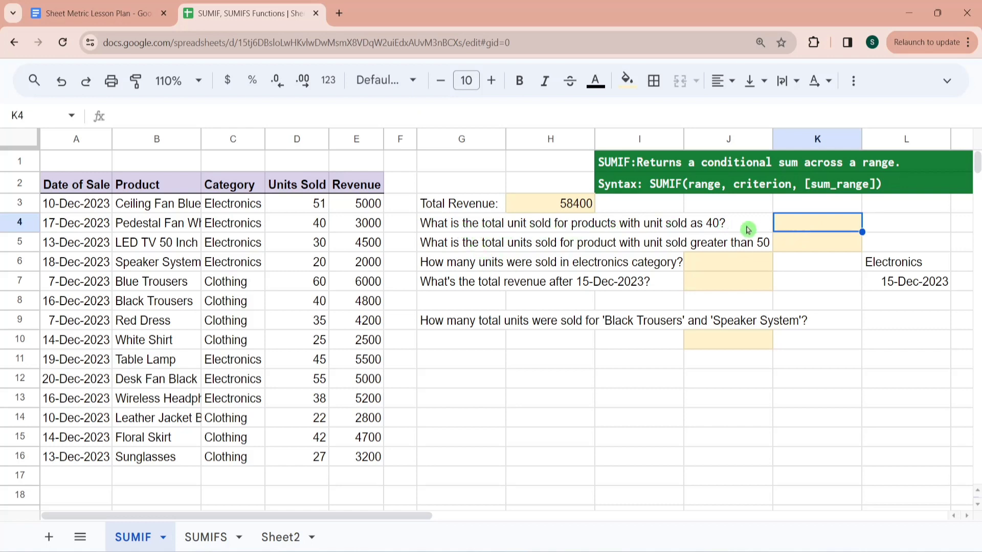
pyautogui.click(319, 227)
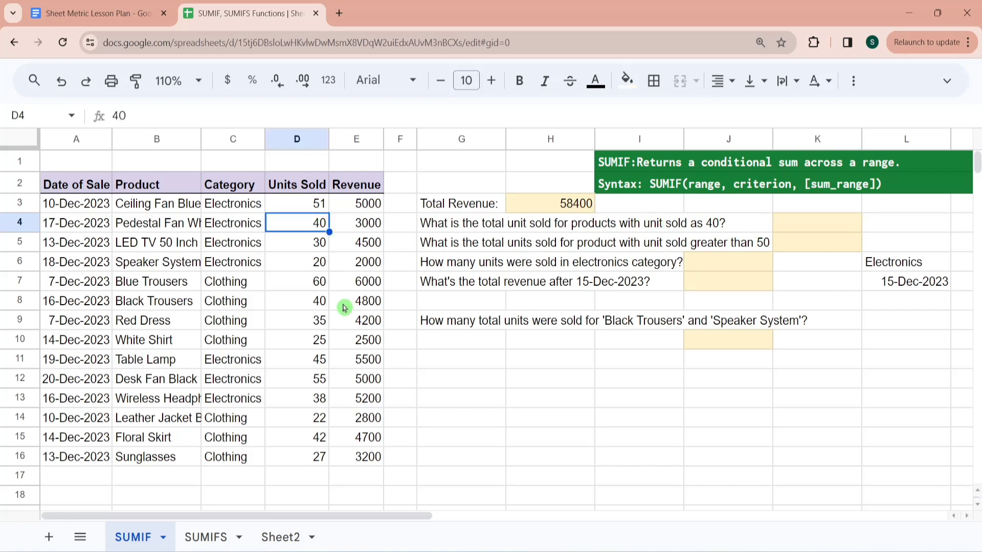
pyautogui.keyDown('ctrl'); pyautogui.click(318, 306); pyautogui.keyUp('ctrl')
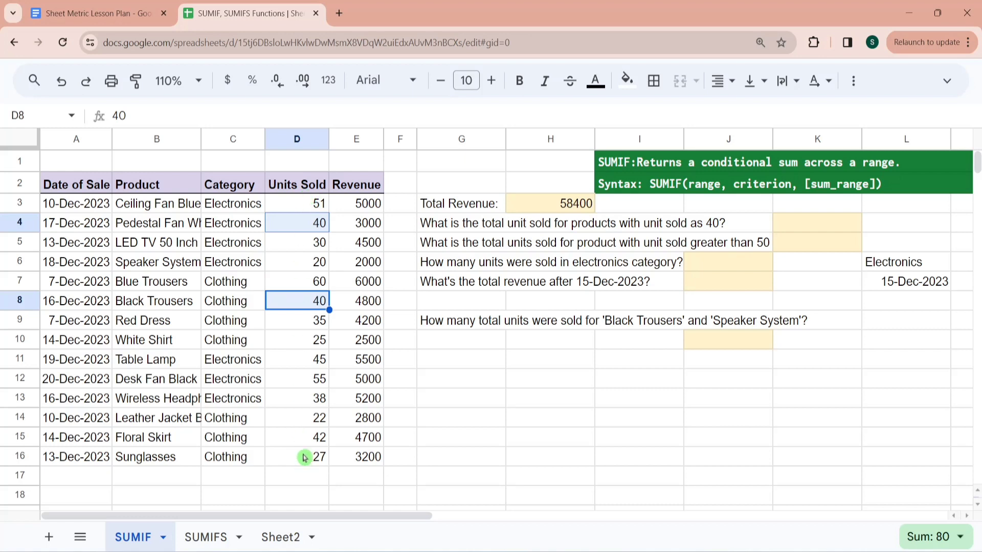
pyautogui.click(285, 199)
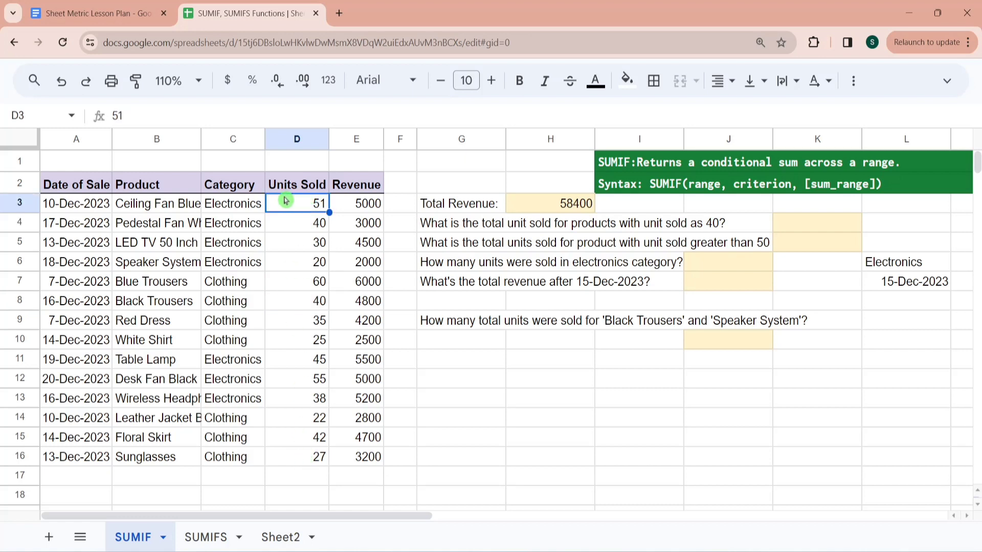
pyautogui.press('Up')
pyautogui.press('Down')
# - In K4, total the units for products with exactly 40 units sold, using SUMIF on range D3:D16 with criterion 40
pyautogui.click(816, 221)
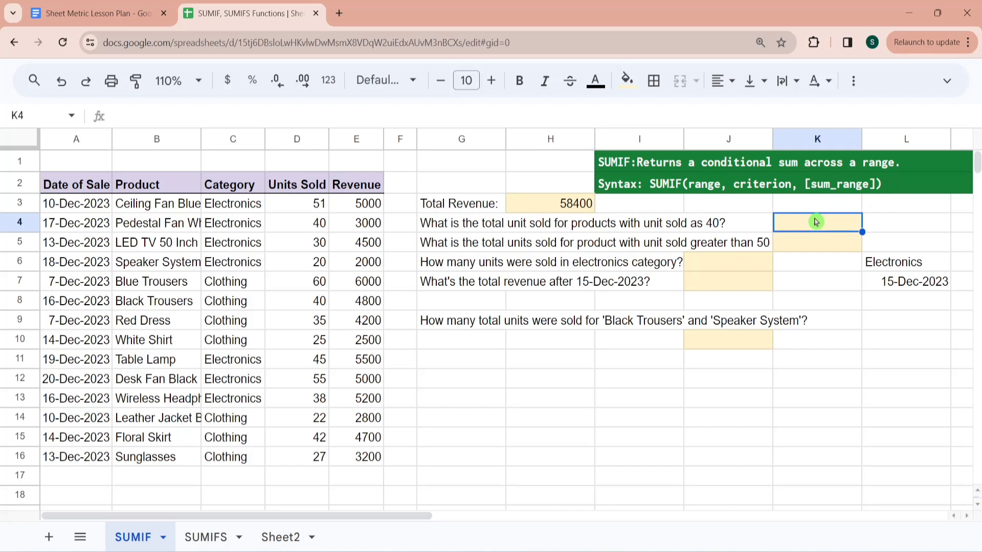
pyautogui.write('=sumif')
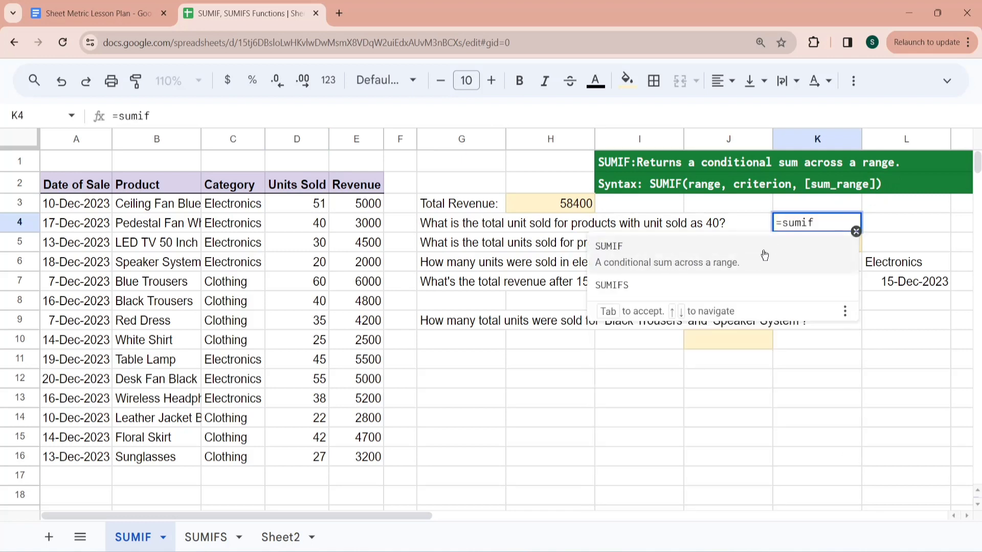
pyautogui.click(743, 260)
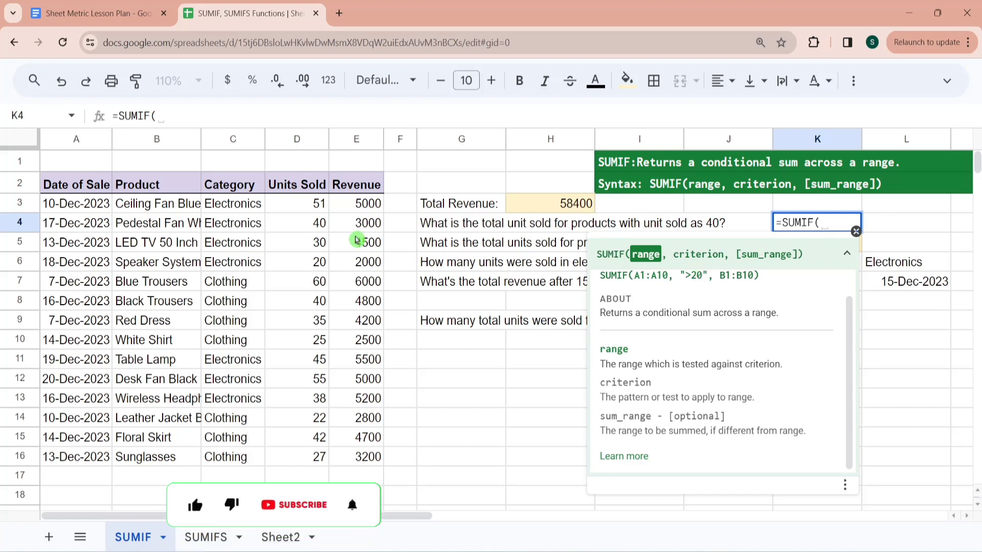
pyautogui.click(325, 205)
pyautogui.hotkey('ctrl', 'shift', 'Down')
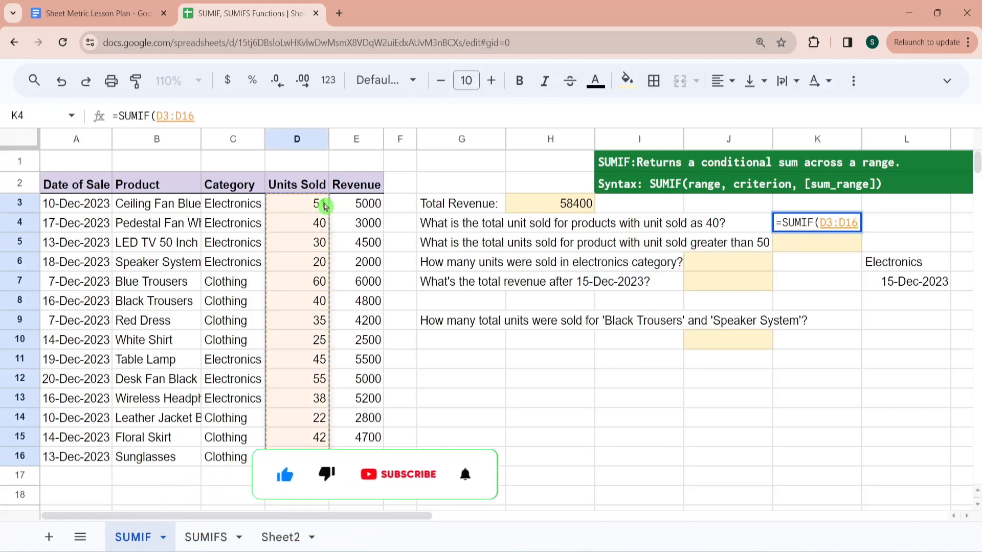
pyautogui.write(',')
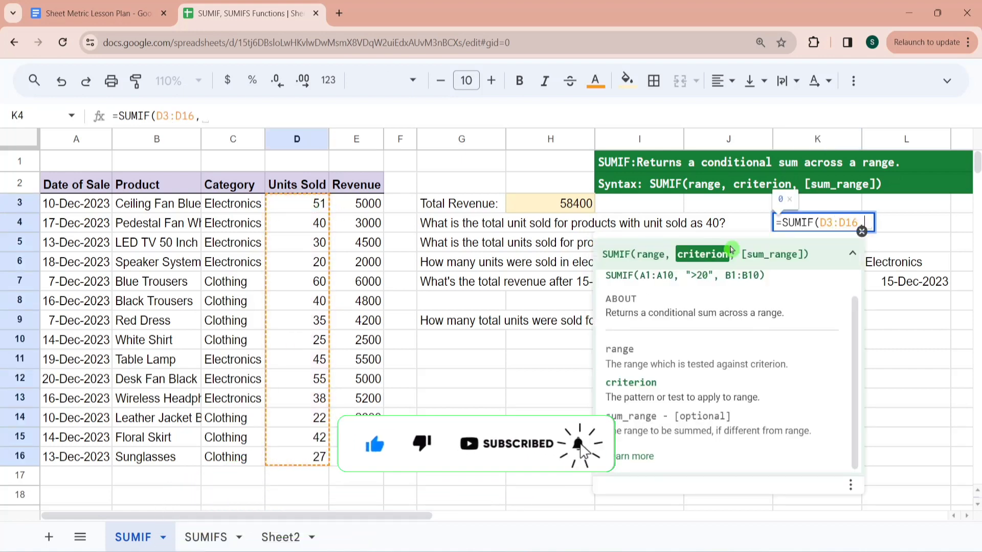
pyautogui.write('40')
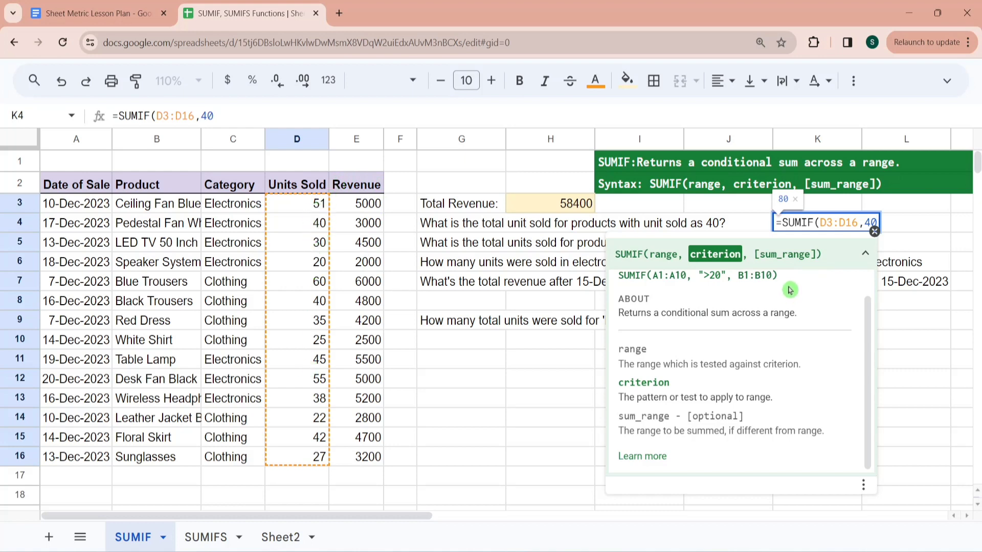
pyautogui.write(')')
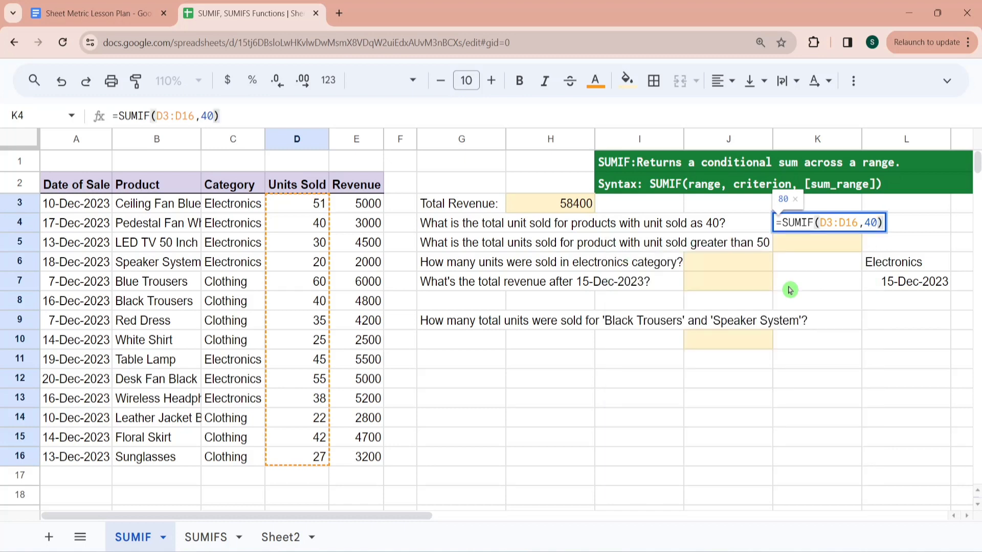
pyautogui.press('Return')
pyautogui.press('Up')
# - In K5, total the units for products with more than 50 units sold, using SUMIF on range D3:D16 with criterion ">50"
pyautogui.press('Left')
pyautogui.press('Left')
pyautogui.press('Left')
pyautogui.press('Left')
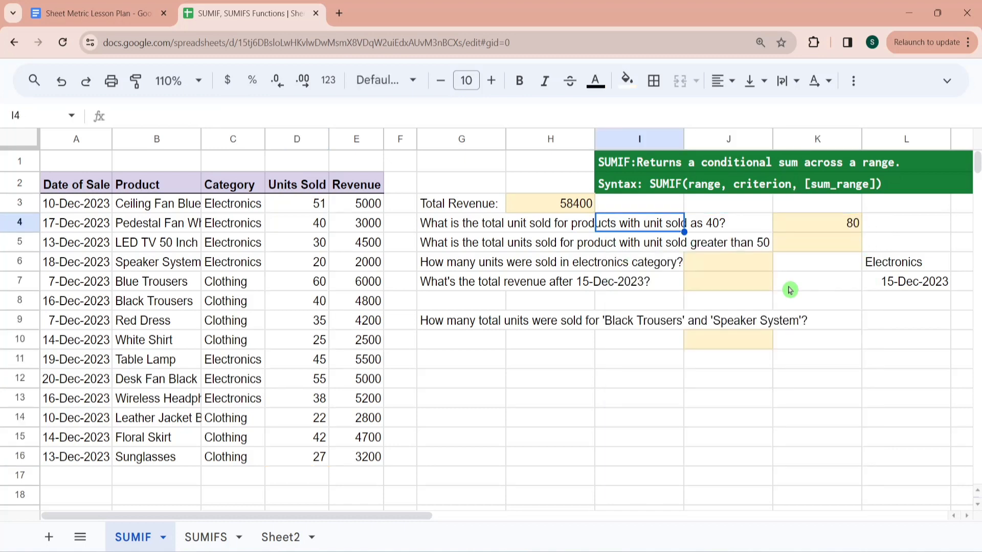
pyautogui.press('Down')
pyautogui.press('Right')
pyautogui.press('Right')
pyautogui.press('Right')
pyautogui.press('Right')
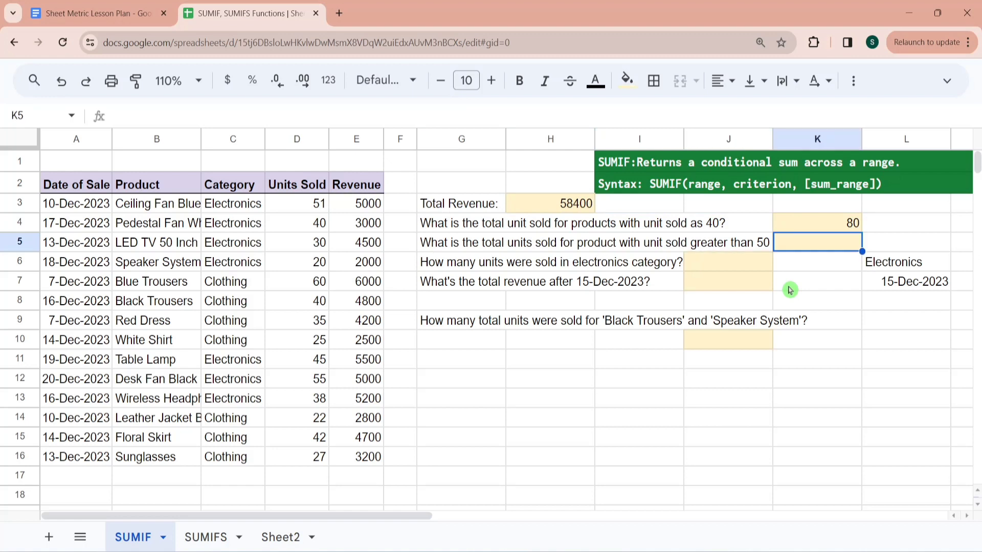
pyautogui.write('=')
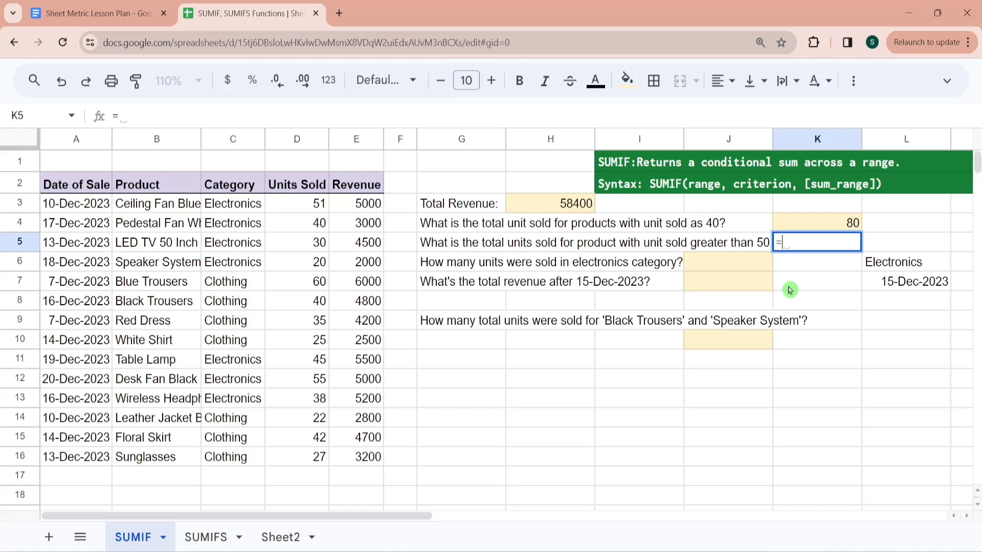
pyautogui.write('sumif')
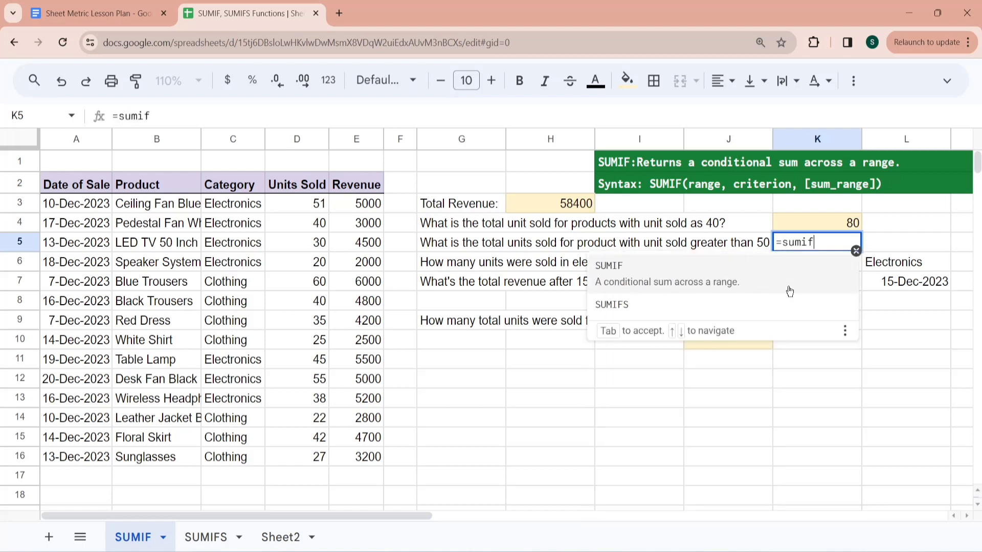
pyautogui.click(790, 291)
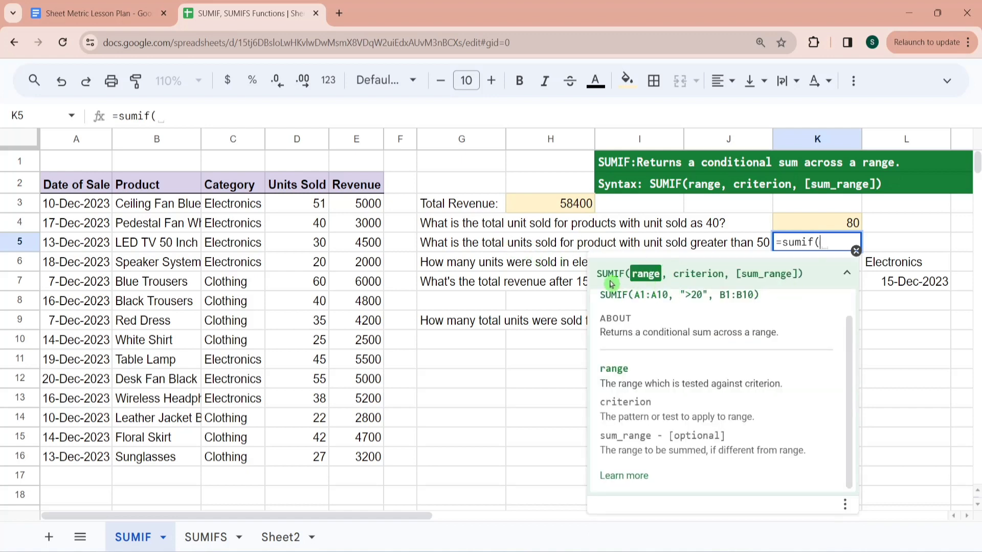
pyautogui.click(316, 208)
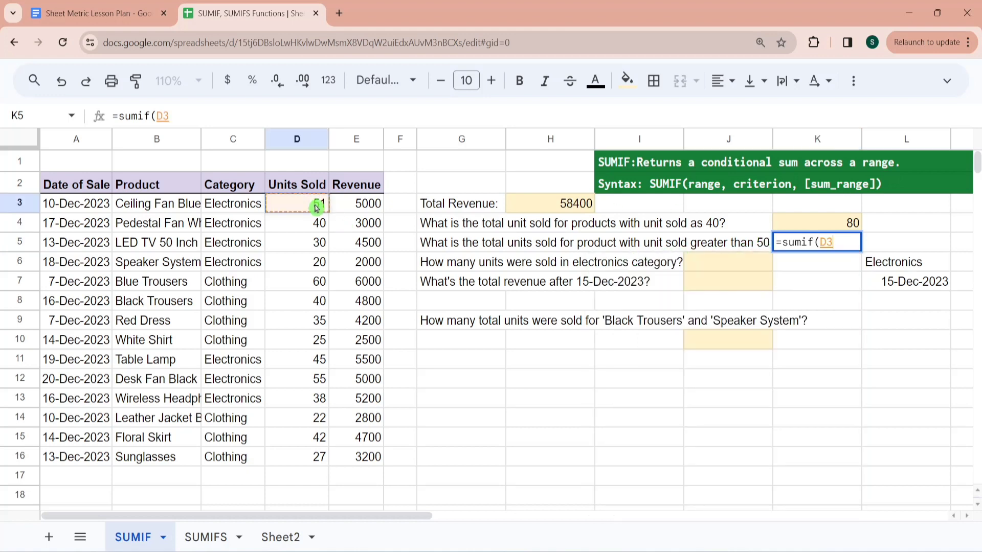
pyautogui.hotkey('ctrl', 'shift', 'Down')
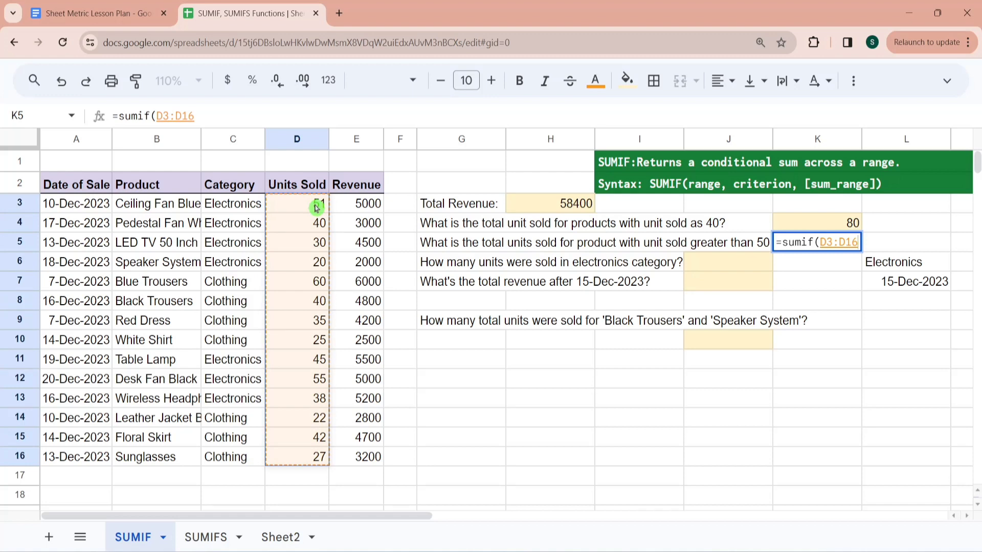
pyautogui.write(',')
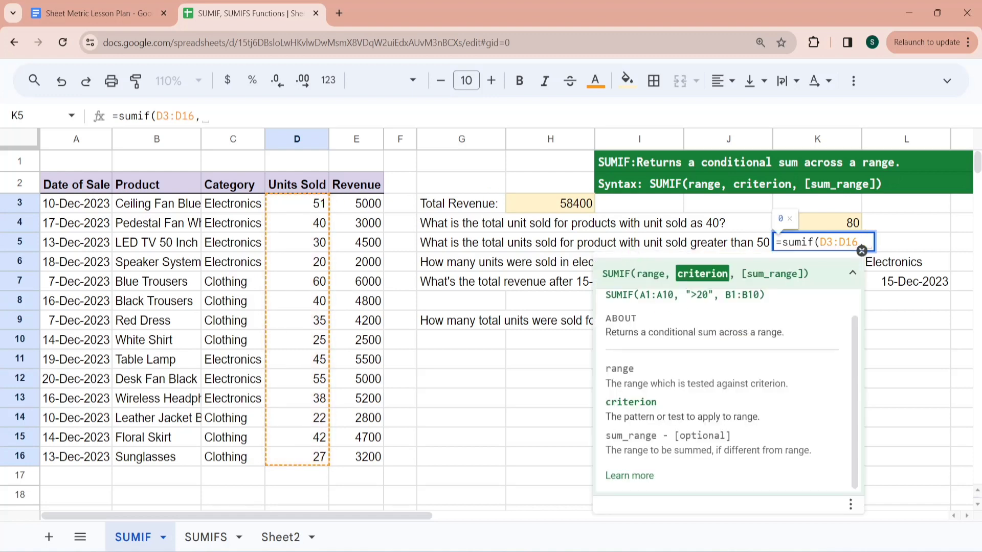
pyautogui.write('"')
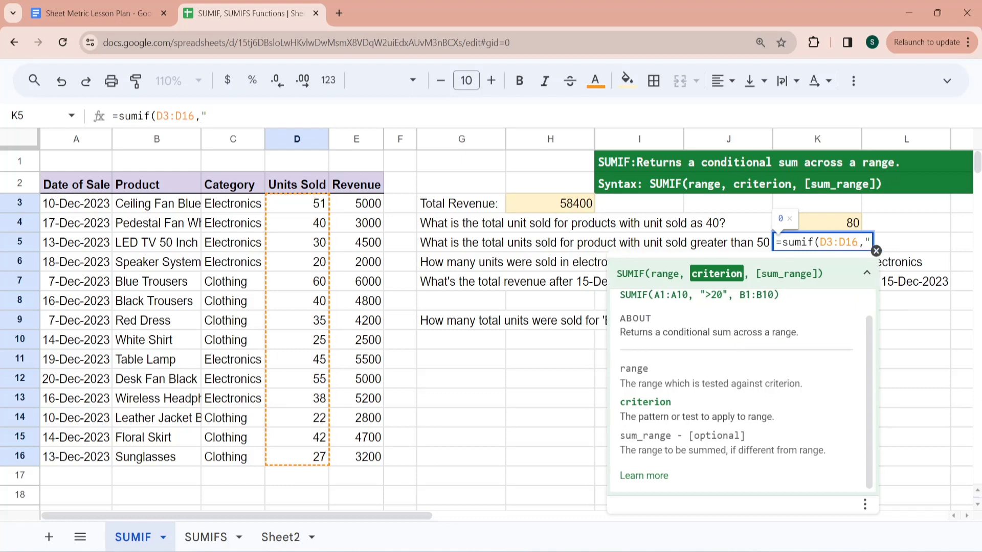
pyautogui.write('>')
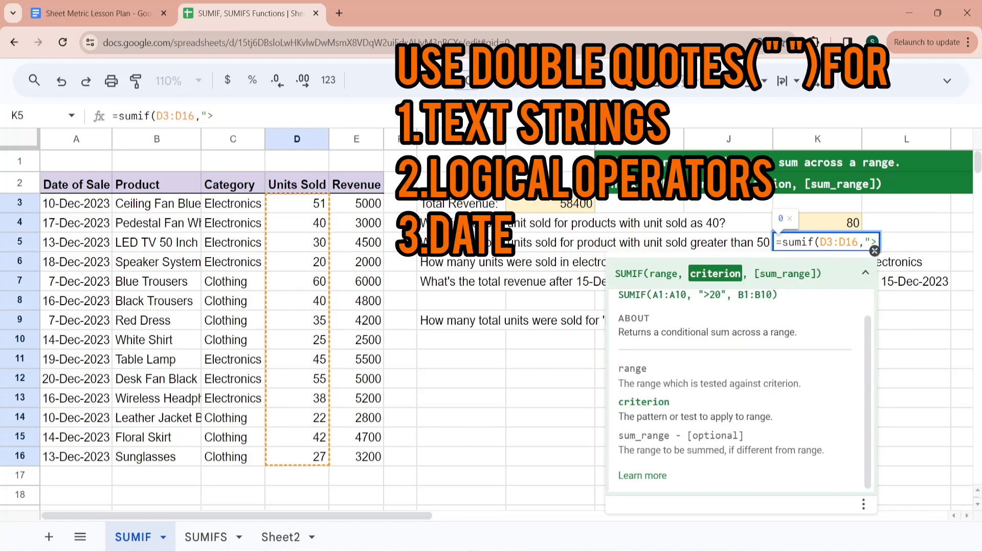
pyautogui.write('50')
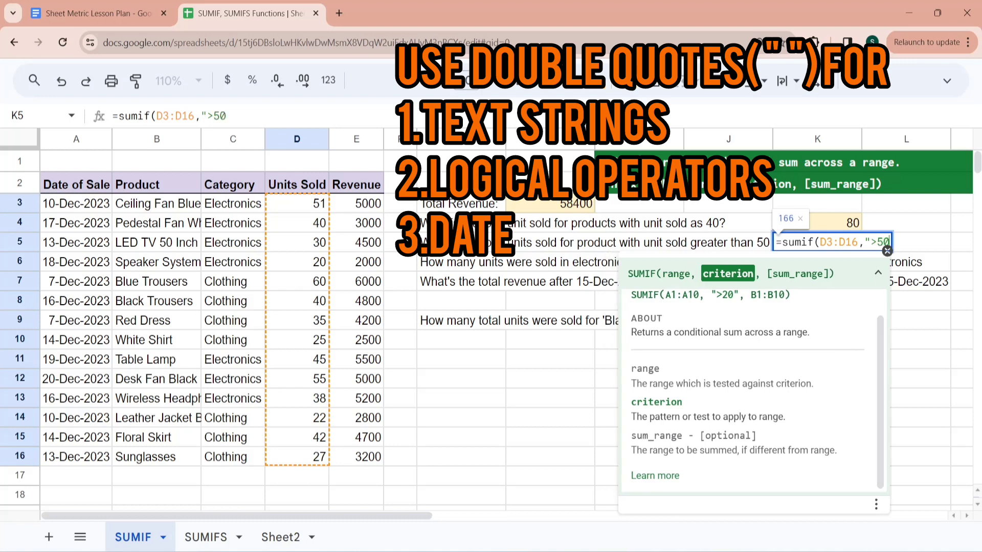
pyautogui.write('"')
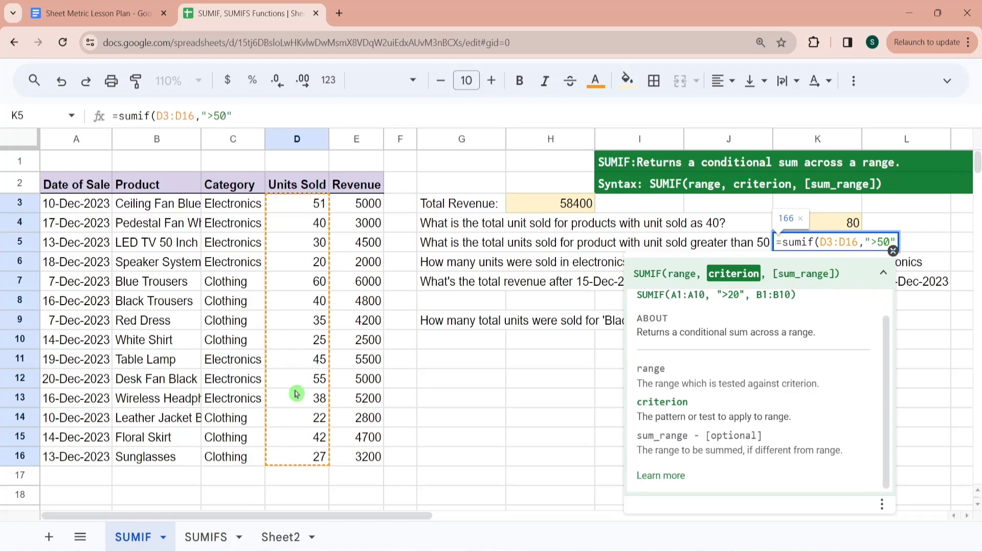
pyautogui.write(')')
pyautogui.press('Return')
pyautogui.click(699, 381)
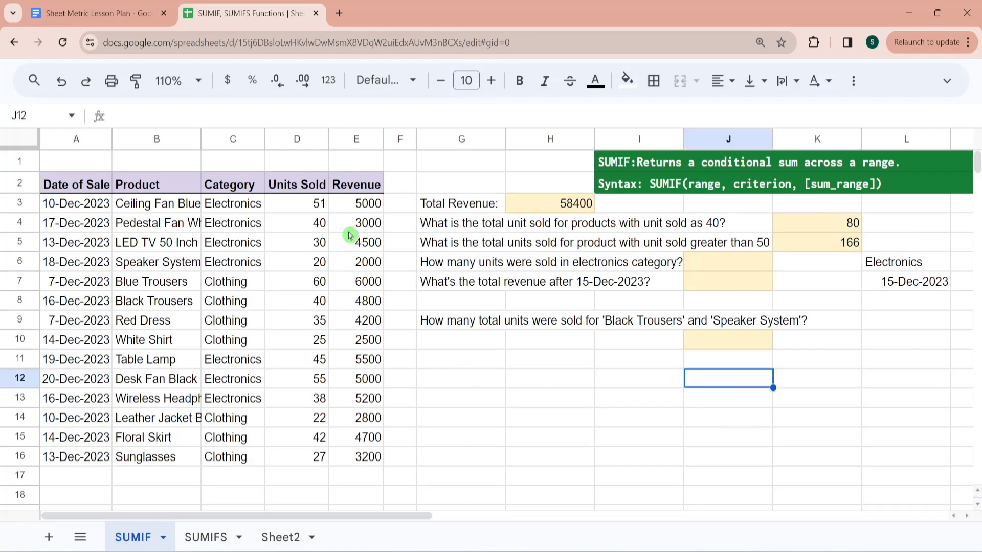
# - Select the Units Sold entries greater than 50 in D3, D7 and D12 to check their sum against K5
pyautogui.click(314, 209)
pyautogui.keyDown('ctrl'); pyautogui.click(316, 286); pyautogui.keyUp('ctrl')
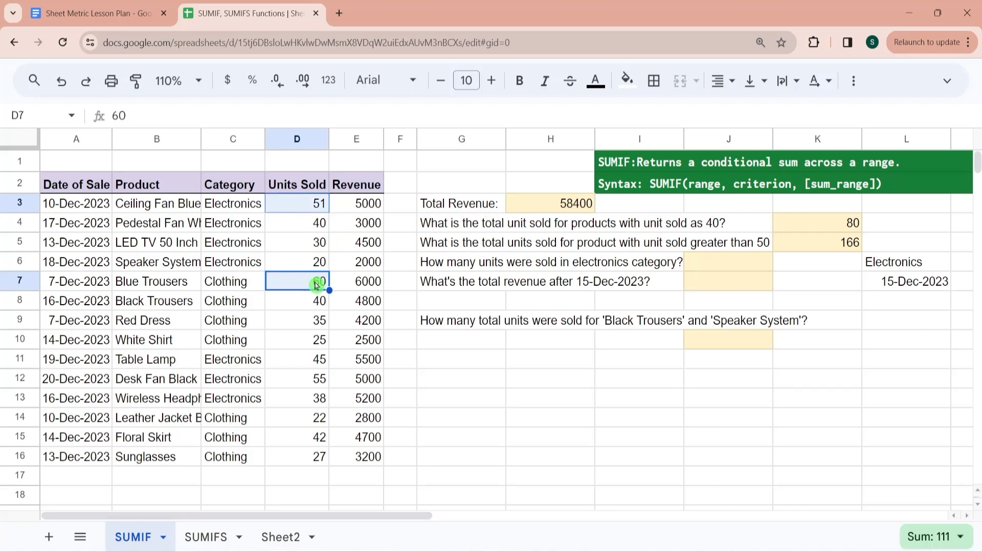
pyautogui.keyDown('ctrl'); pyautogui.click(318, 379); pyautogui.keyUp('ctrl')
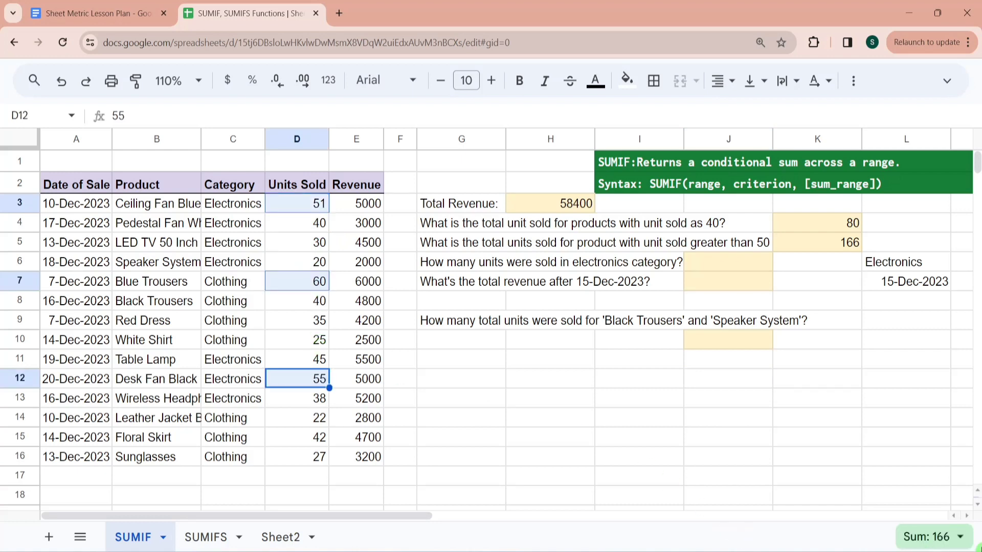
# - Examine the electronics question alongside the Category range C3:C16 and the Units Sold range D3:D16
pyautogui.click(721, 271)
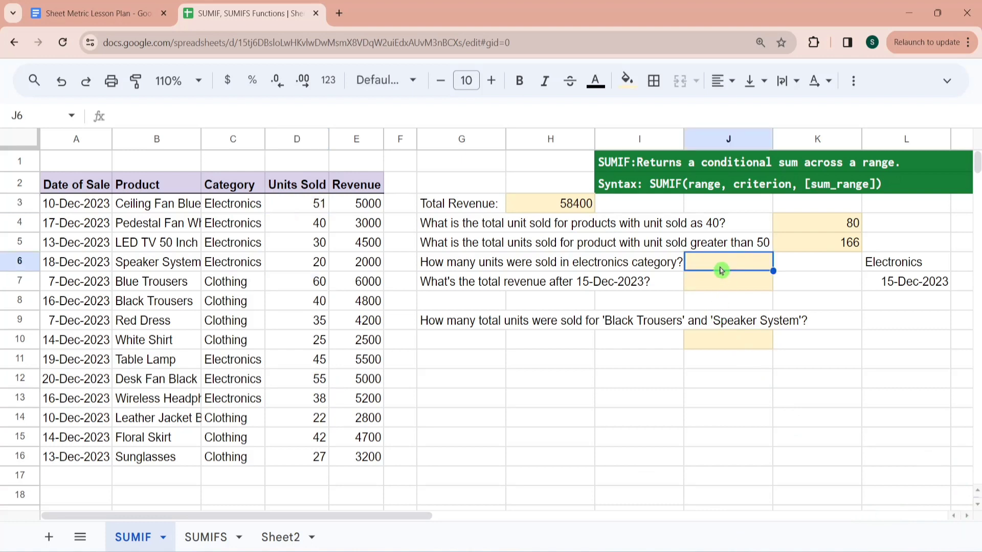
pyautogui.click(310, 211)
pyautogui.hotkey('ctrl', 'shift', 'Down')
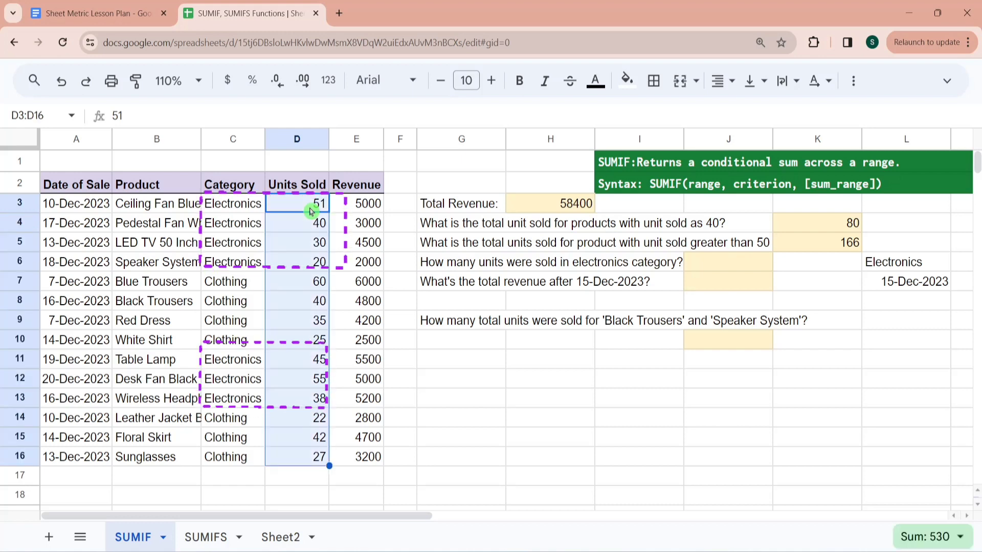
pyautogui.click(246, 210)
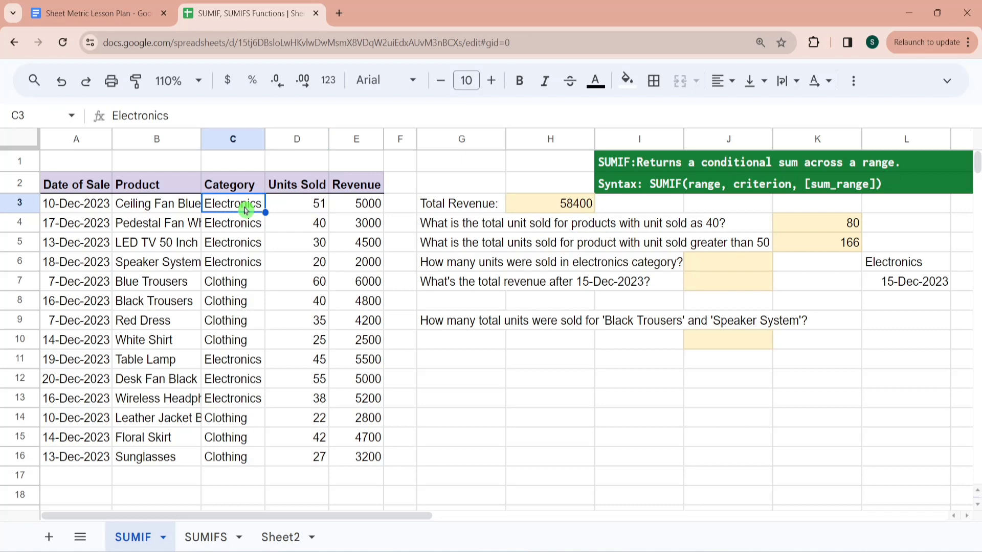
pyautogui.hotkey('ctrl', 'shift', 'Down')
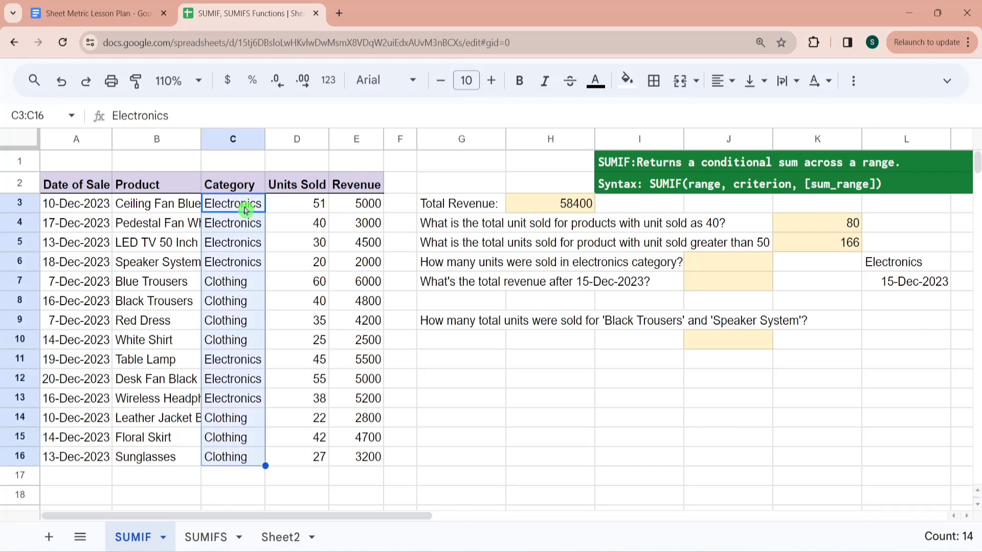
pyautogui.click(302, 210)
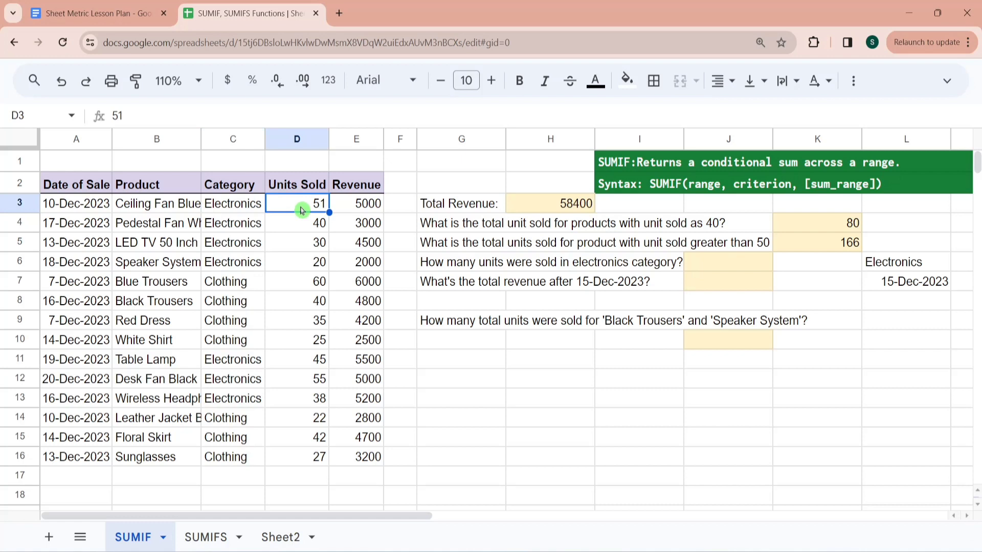
pyautogui.hotkey('ctrl', 'shift', 'Down')
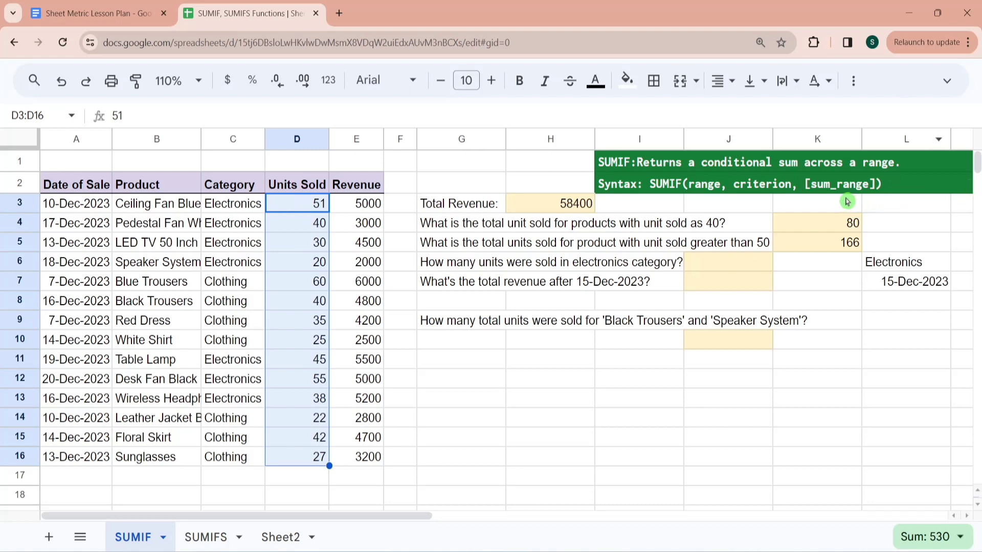
# - In J6, total the units sold in the electronics category using SUMIF with range C3:C16, criterion "Electronics" and sum range D3:D16
pyautogui.click(731, 269)
pyautogui.write('=sumif')
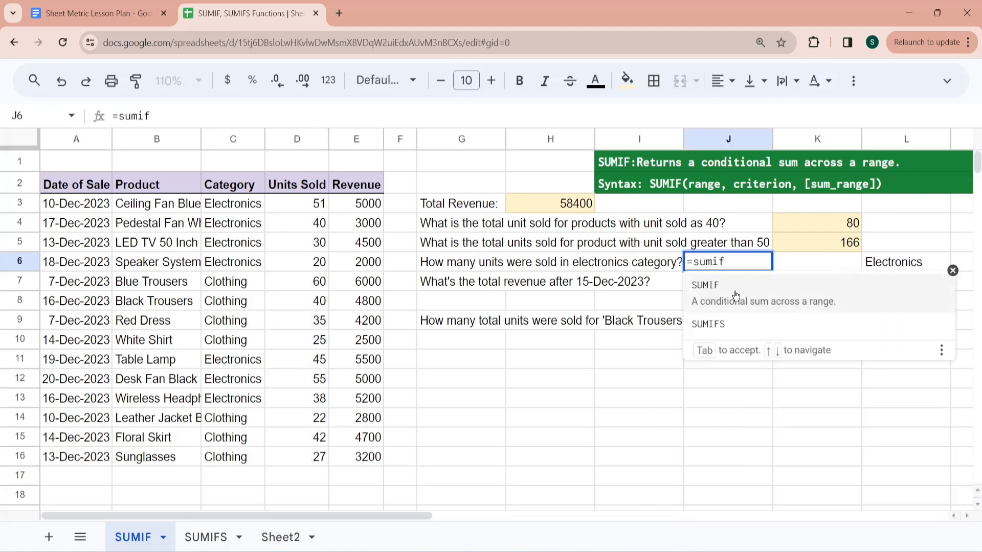
pyautogui.click(736, 296)
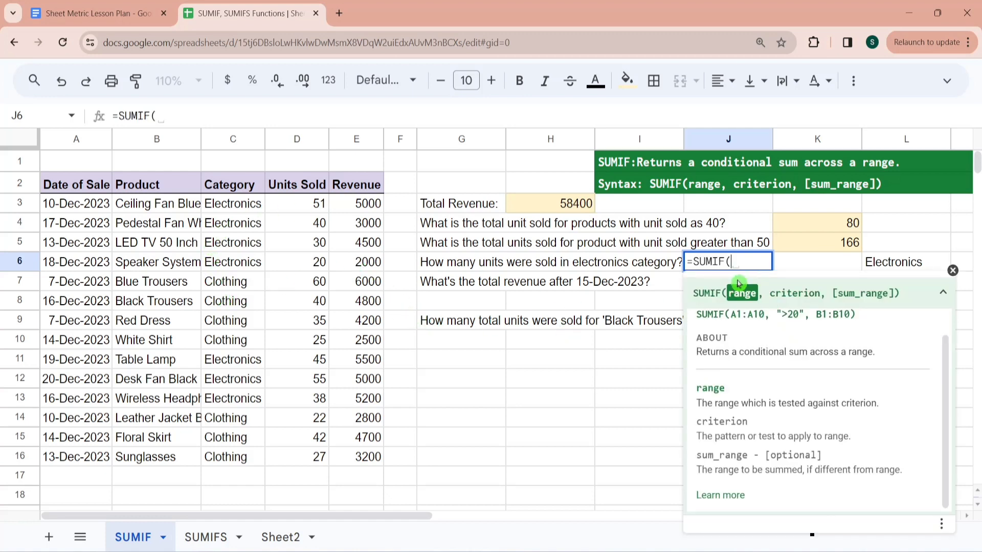
pyautogui.click(249, 210)
pyautogui.hotkey('ctrl', 'shift', 'Down')
pyautogui.write(',')
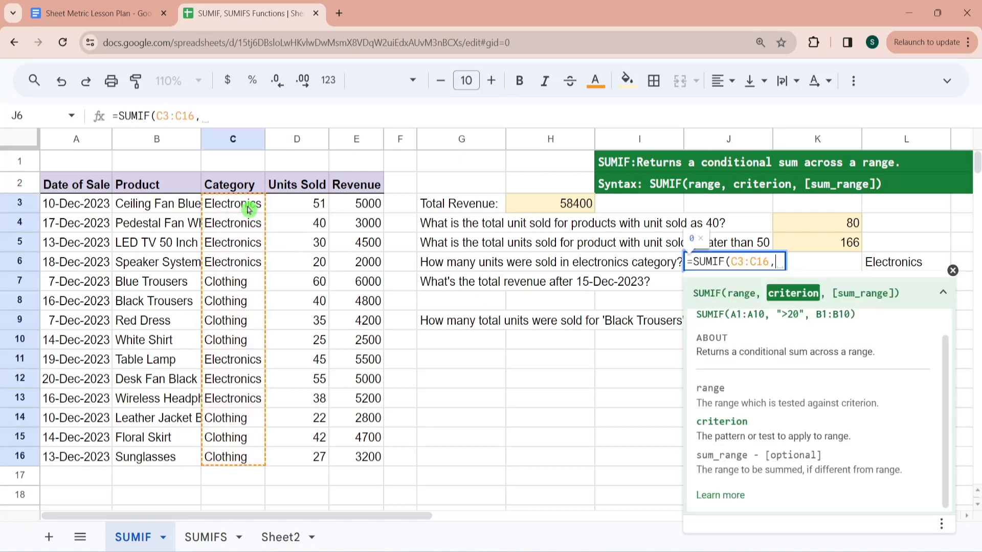
pyautogui.write('"Electr')
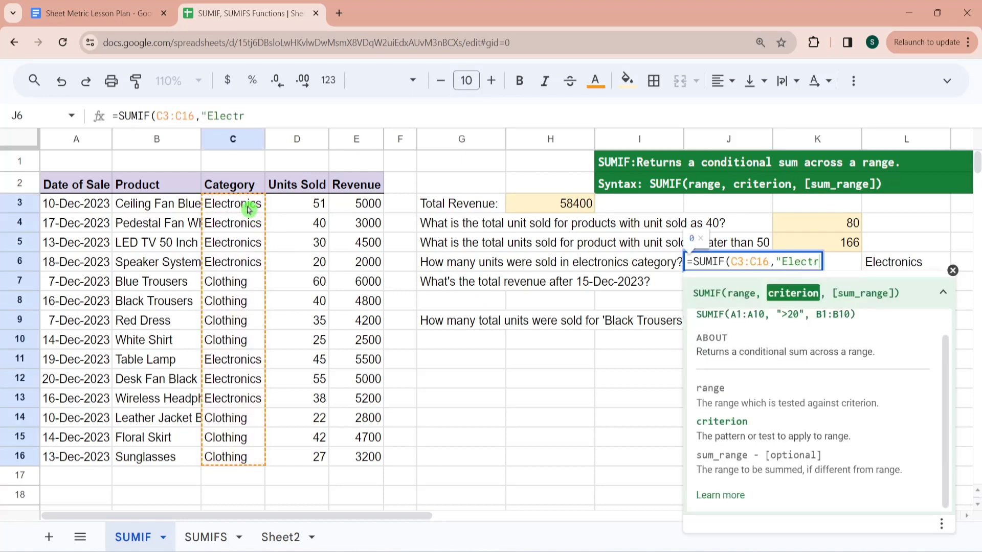
pyautogui.write('onics')
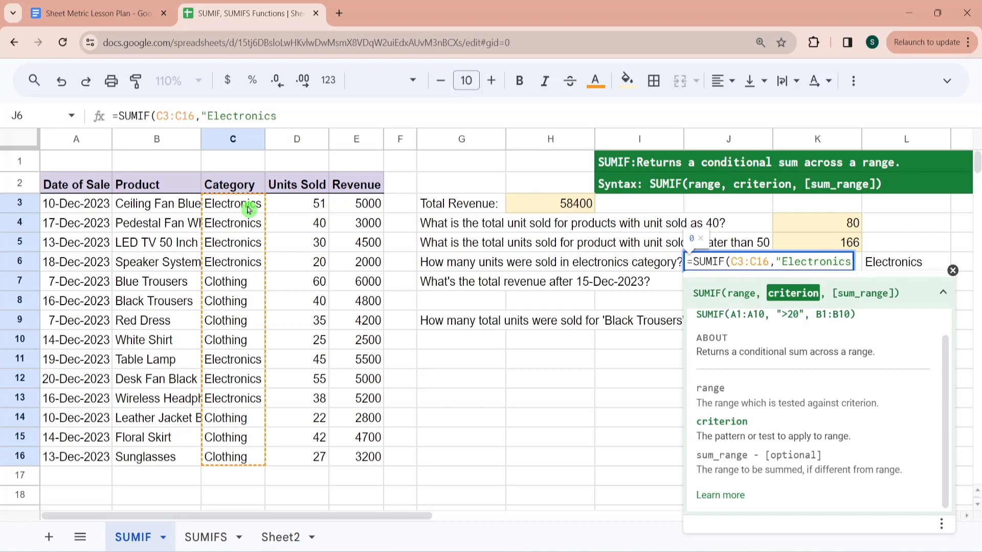
pyautogui.write('",')
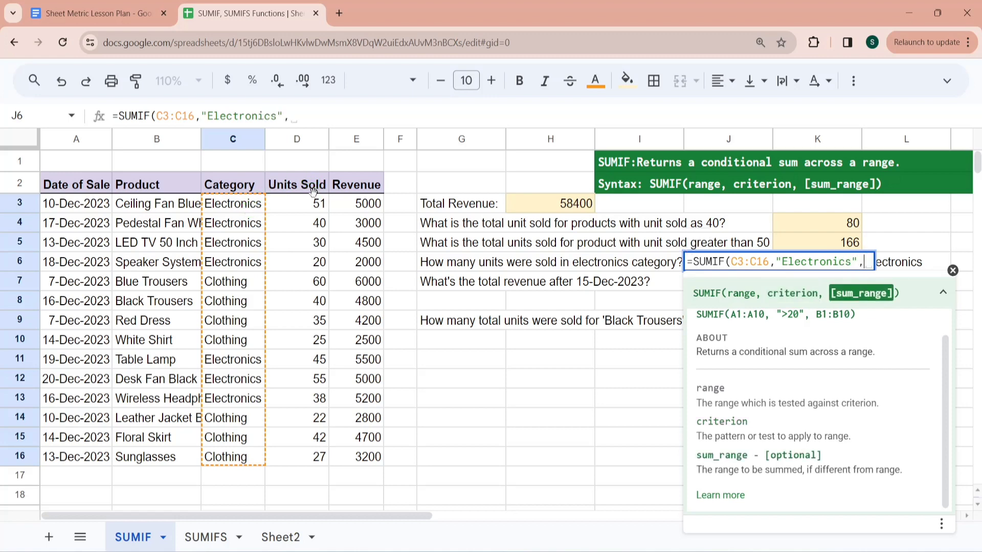
pyautogui.click(316, 203)
pyautogui.hotkey('ctrl', 'shift', 'Down')
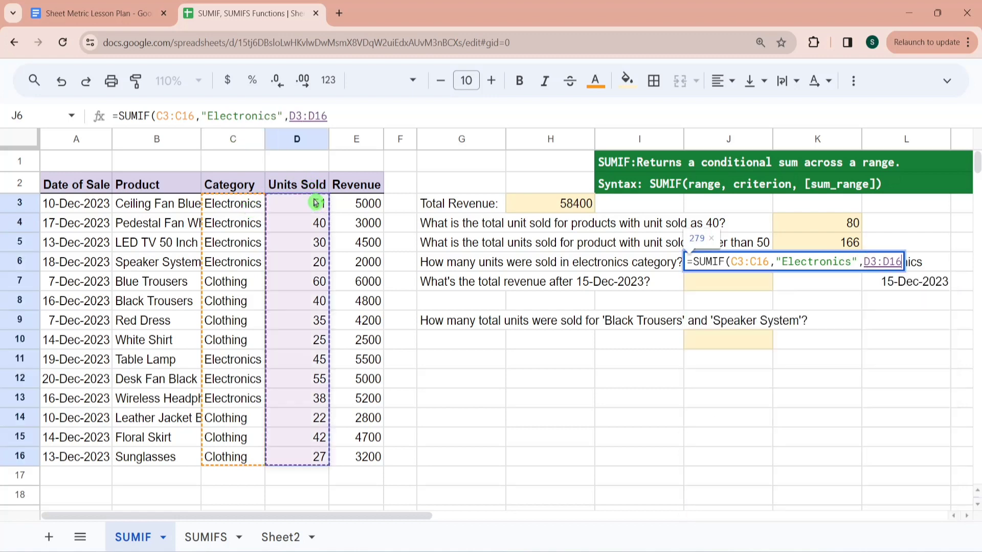
pyautogui.press('Return')
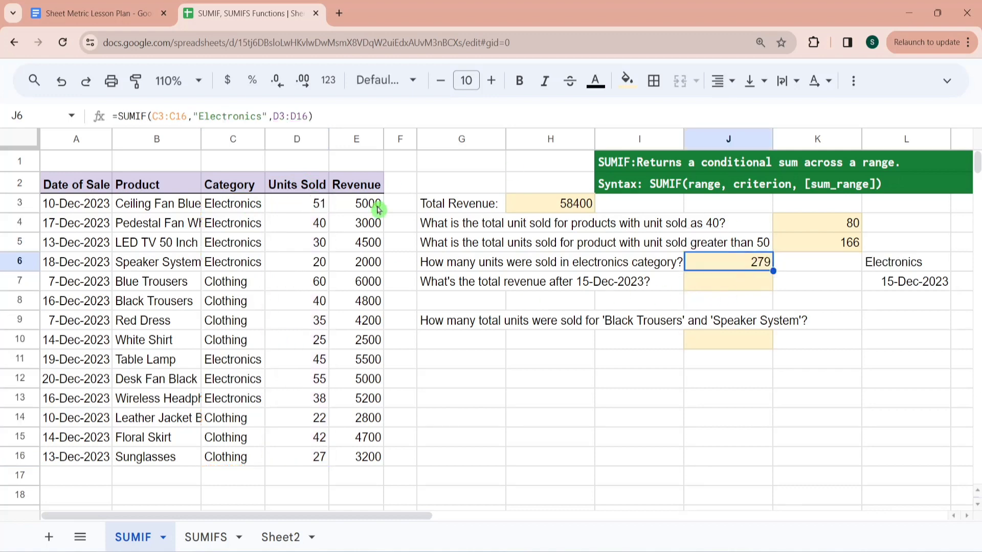
# - Select the Units Sold entries of all Electronics rows, D3:D6 and D11:D13, to check their sum against J6
pyautogui.click(318, 208)
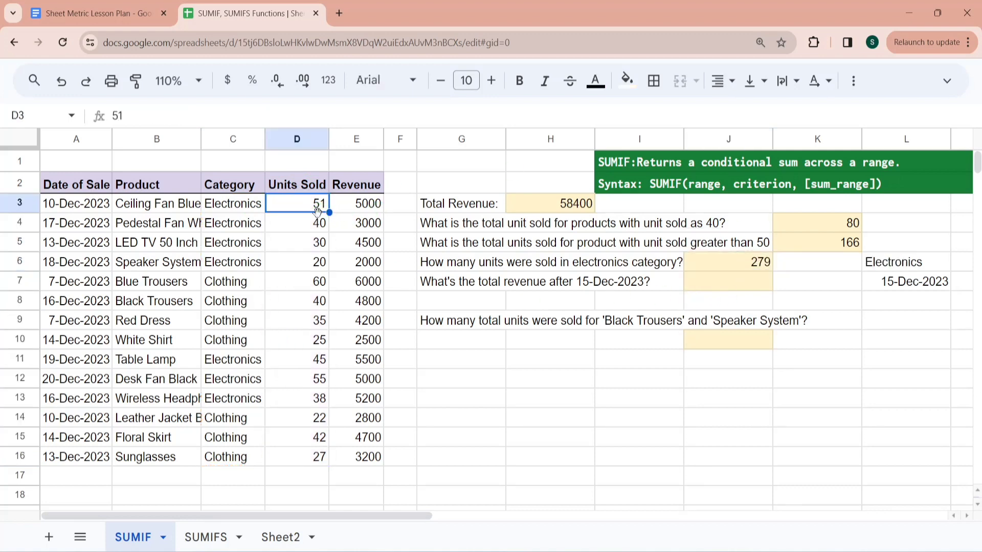
pyautogui.moveTo(318, 211); pyautogui.dragTo(319, 263)
pyautogui.keyDown('ctrl'); pyautogui.click(319, 360); pyautogui.keyUp('ctrl')
pyautogui.moveTo(319, 383); pyautogui.dragTo(321, 402)
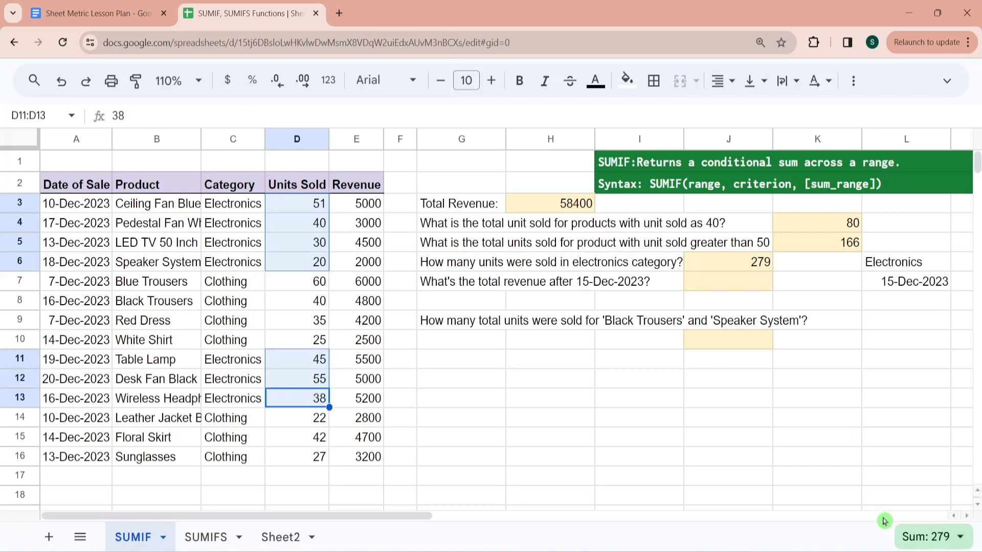
pyautogui.click(734, 266)
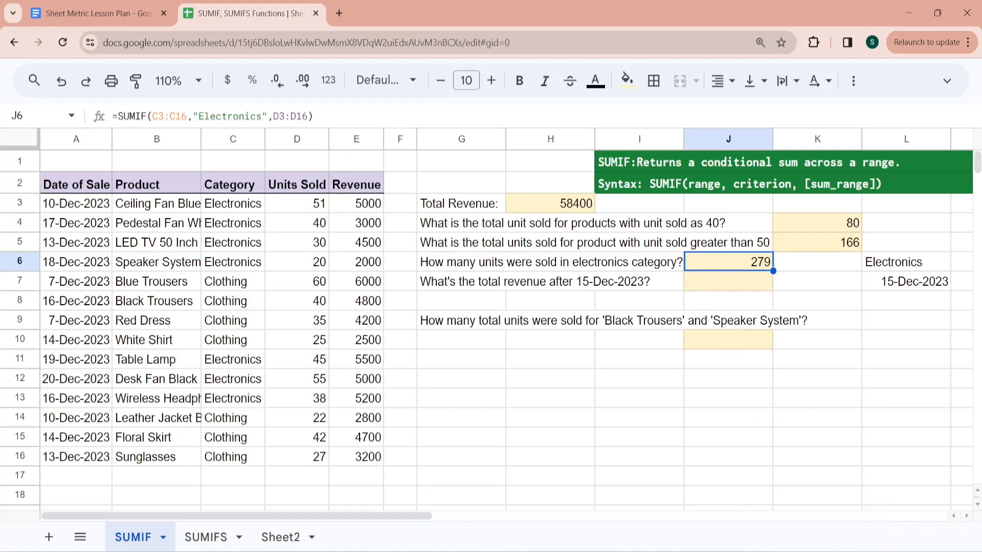
# - Change the criterion in the J6 formula to "ElectRONICS" to test whether SUMIF is case-sensitive
pyautogui.click(262, 117)
pyautogui.press('BackSpace')
pyautogui.press('BackSpace')
pyautogui.press('BackSpace')
pyautogui.press('BackSpace')
pyautogui.press('BackSpace')
pyautogui.press('BackSpace')
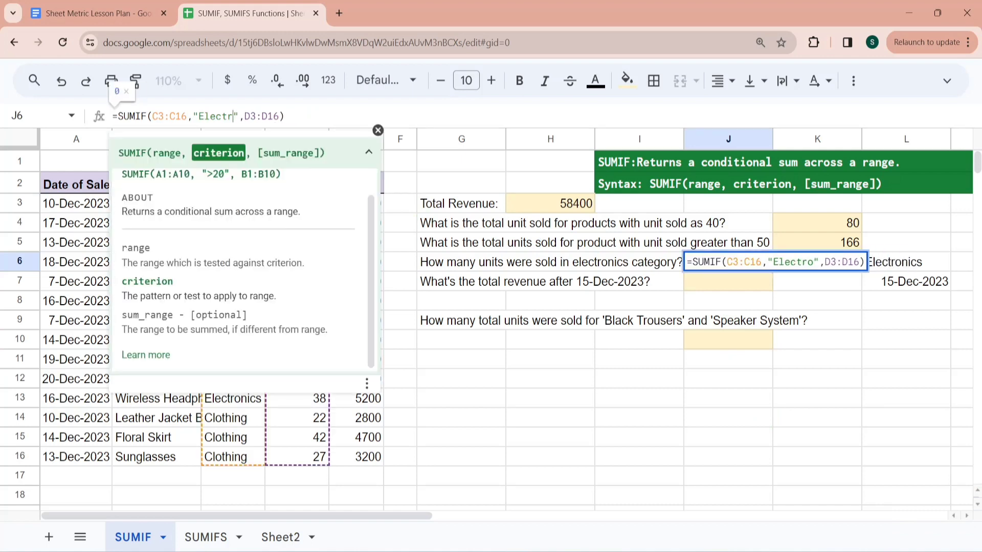
pyautogui.write('RONI')
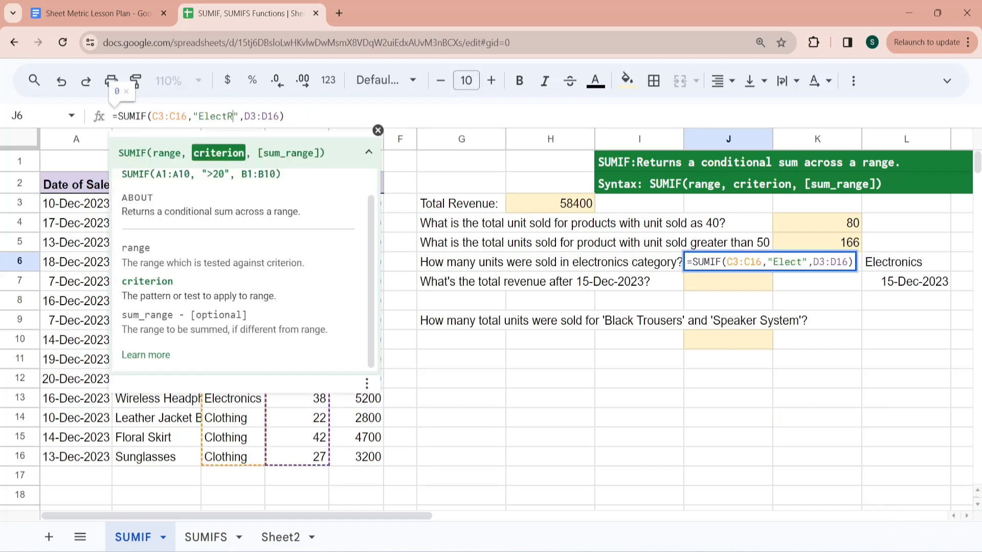
pyautogui.write('C')
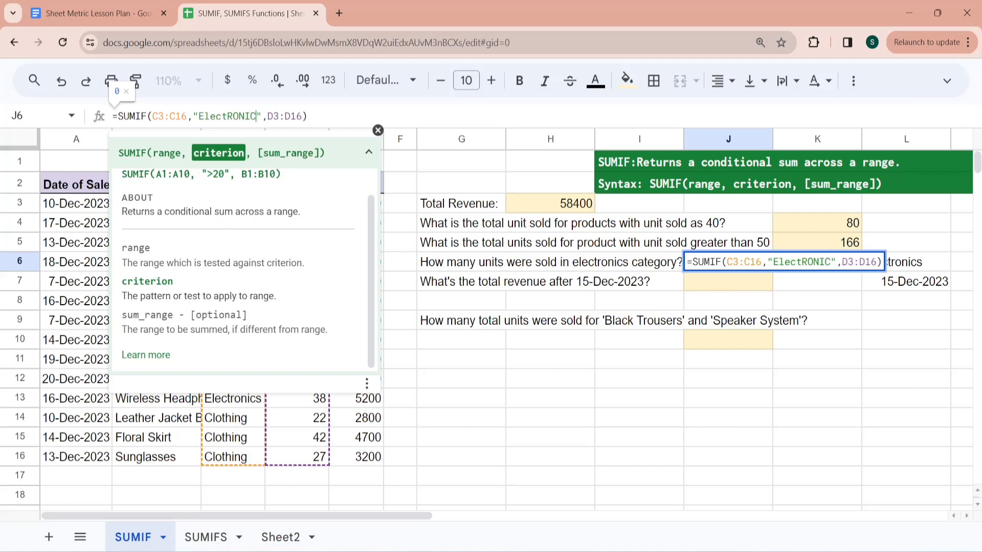
pyautogui.write('S')
pyautogui.press('Return')
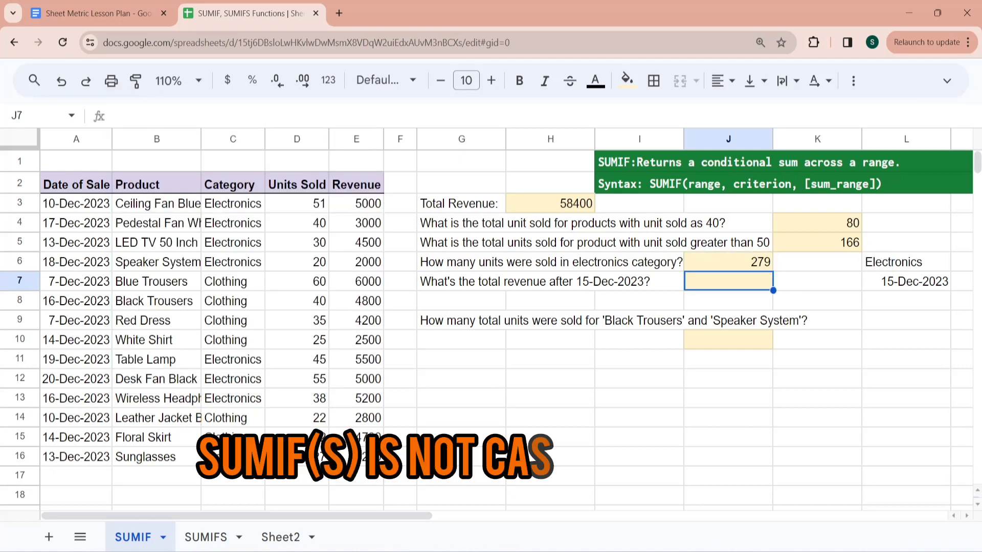
pyautogui.press('Up')
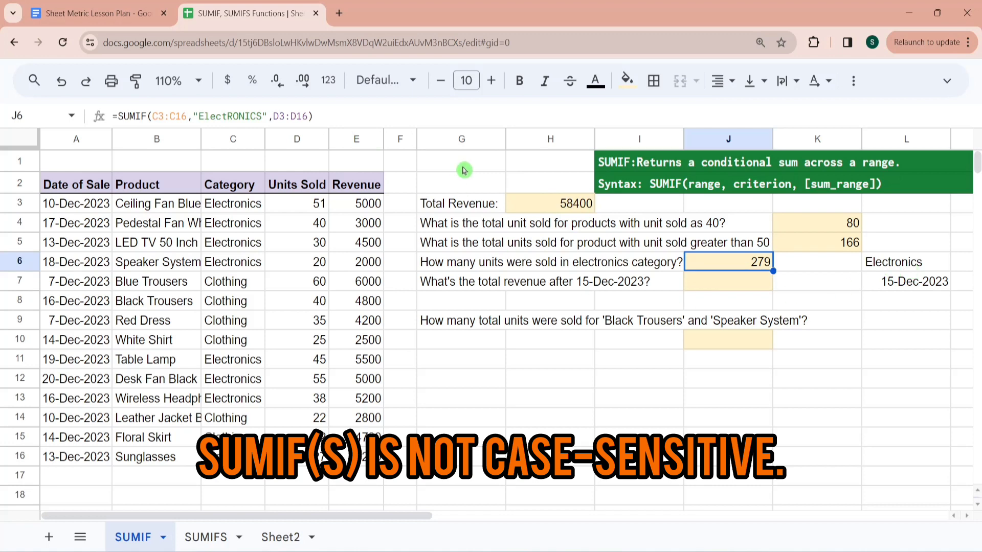
# - Replace the text criterion in the J6 SUMIF formula with a reference to cell L6
pyautogui.moveTo(268, 116); pyautogui.dragTo(193, 116)
pyautogui.press('BackSpace')
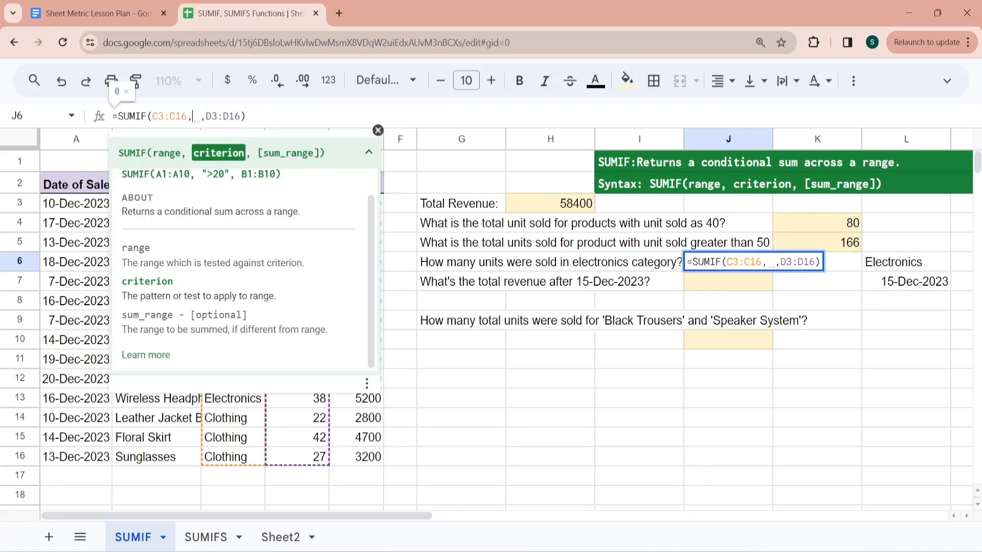
pyautogui.click(900, 263)
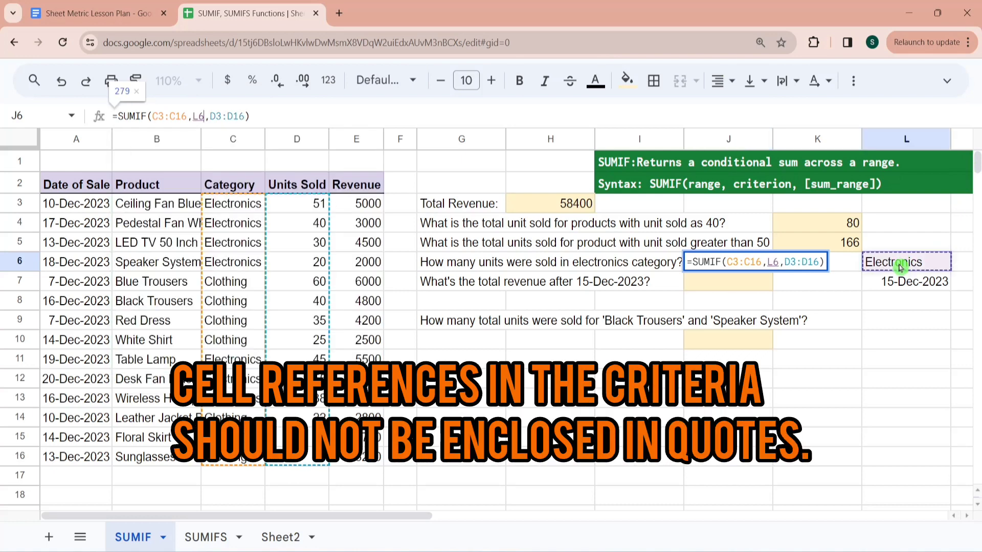
pyautogui.press('Return')
# - Test the J6 cell reference by changing L6 to Clothing and restoring it to Electronics
pyautogui.click(900, 265)
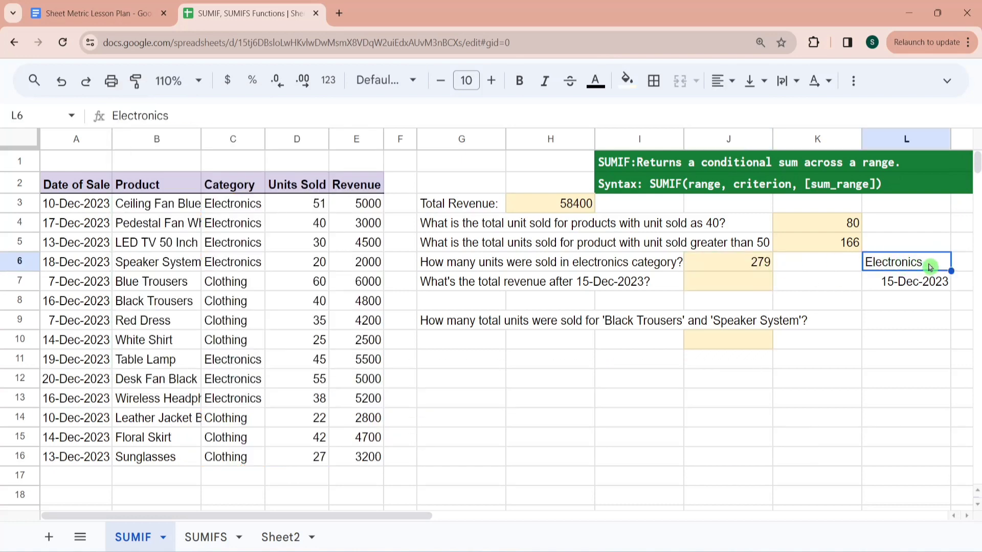
pyautogui.press('Delete')
pyautogui.write('Clothing')
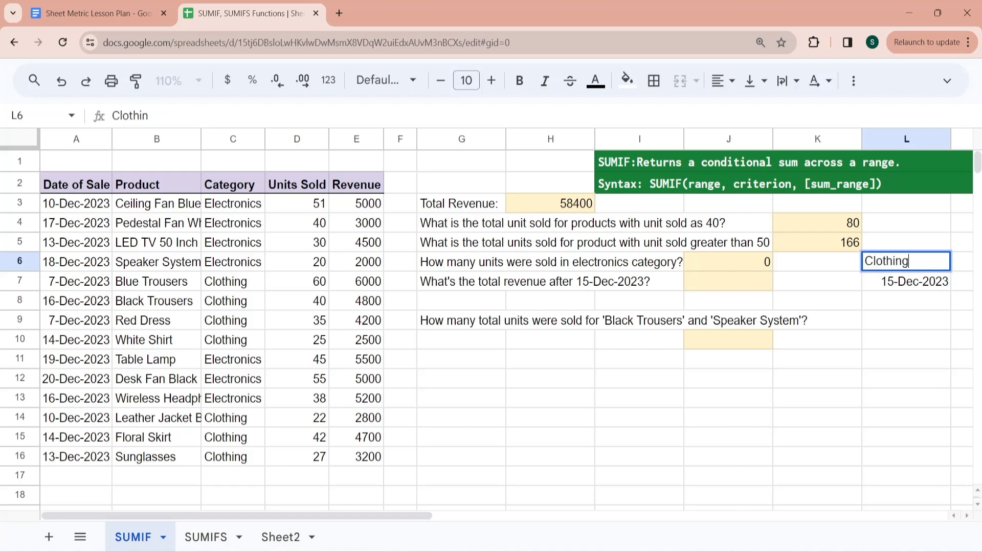
pyautogui.press('Return')
pyautogui.click(929, 262)
pyautogui.write('Ele')
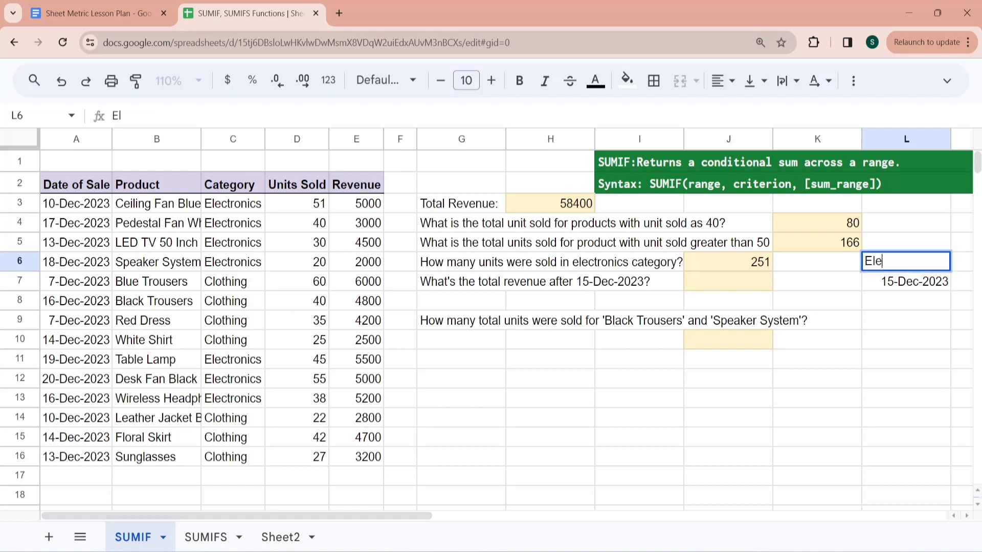
pyautogui.write('ctronics')
pyautogui.press('Return')
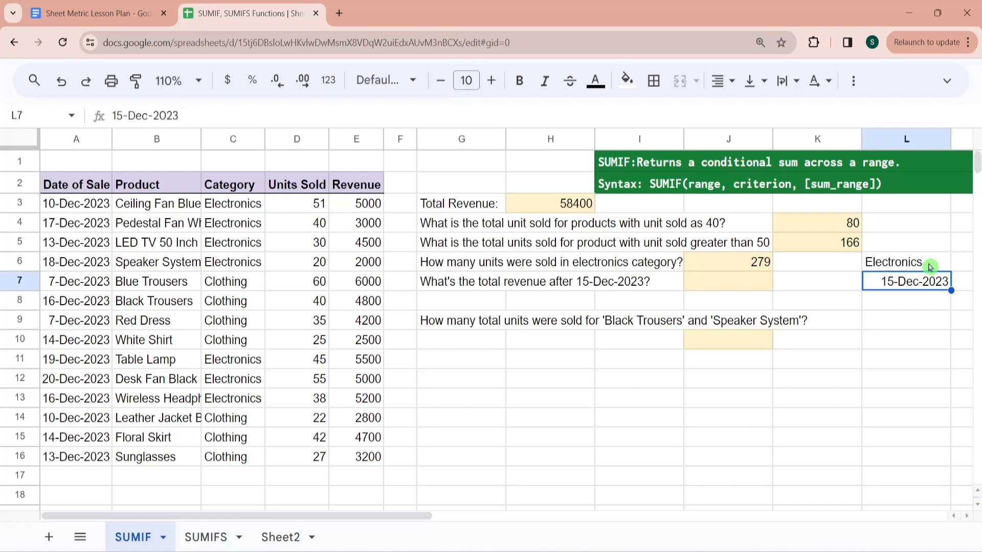
# - Start a SUMIF formula in J7 with the sale dates A3:A16 as the range
pyautogui.press('Left')
pyautogui.press('Left')
pyautogui.press('Left')
pyautogui.press('Left')
pyautogui.press('Left')
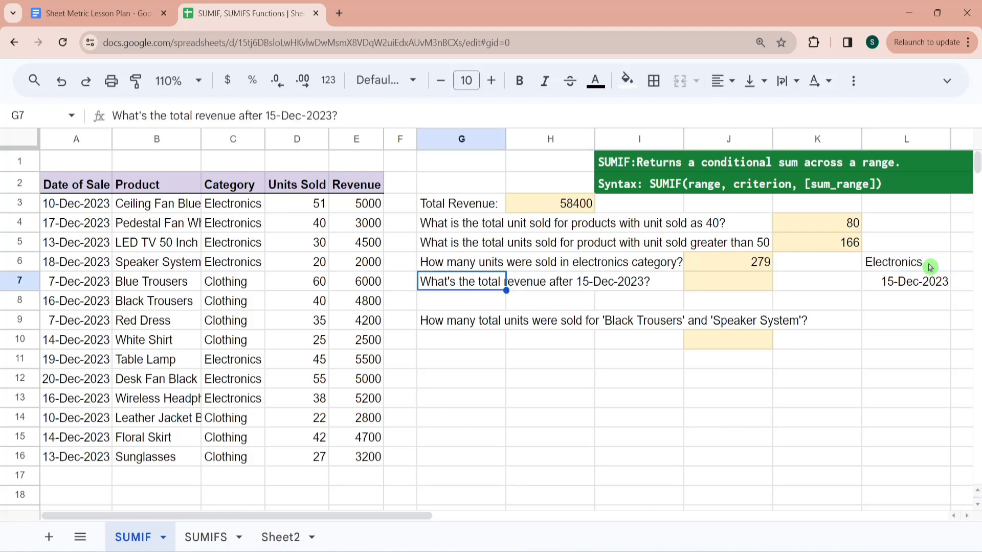
pyautogui.press('Right')
pyautogui.press('Right')
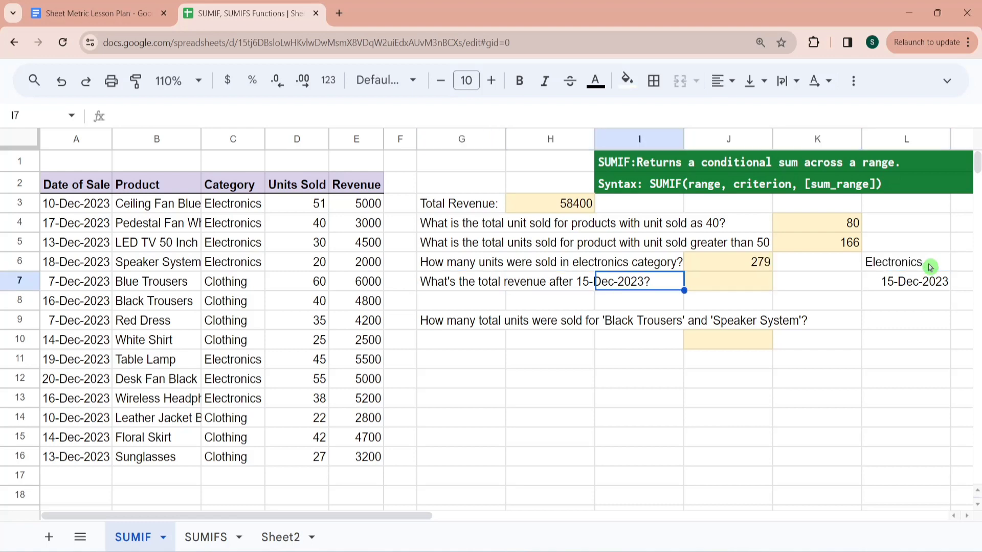
pyautogui.press('Right')
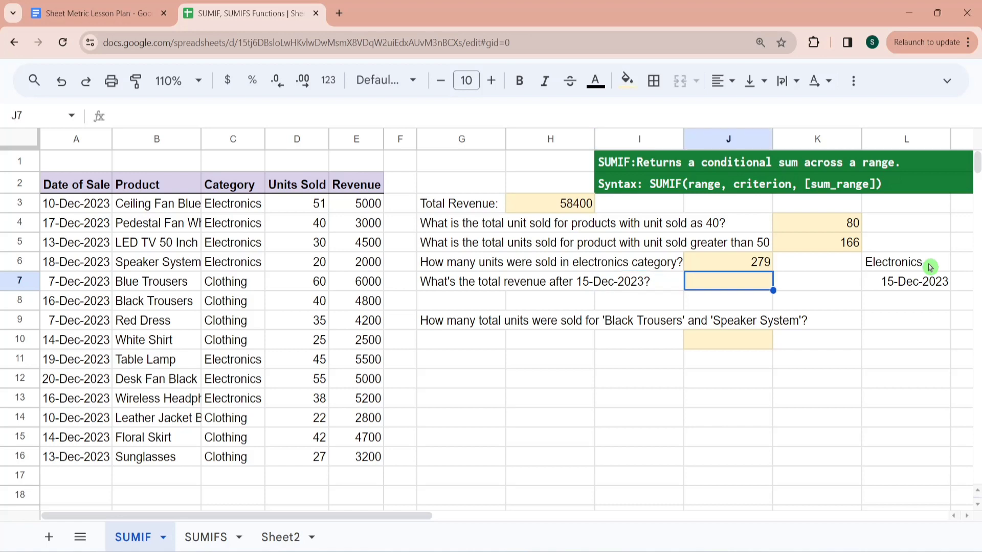
pyautogui.write('=sumif')
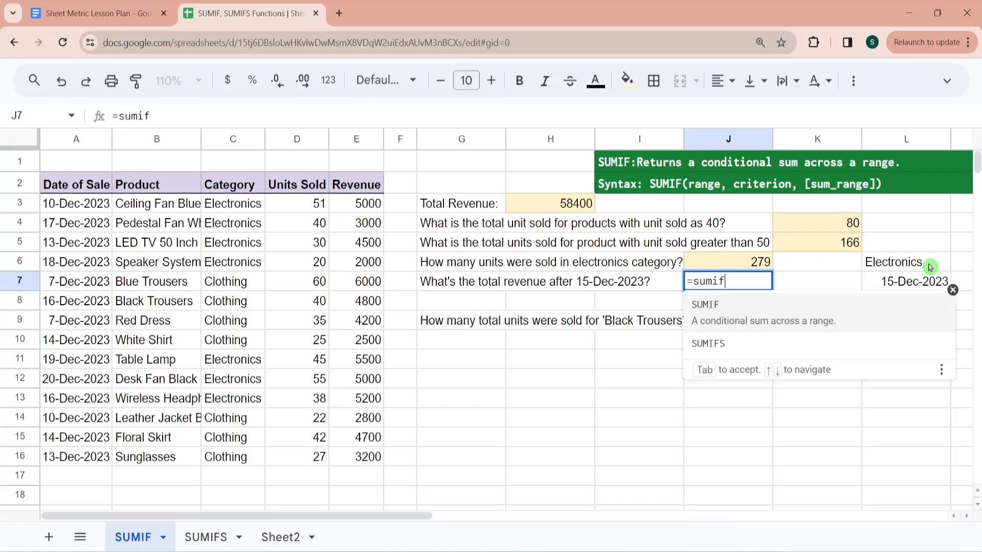
pyautogui.press('Tab')
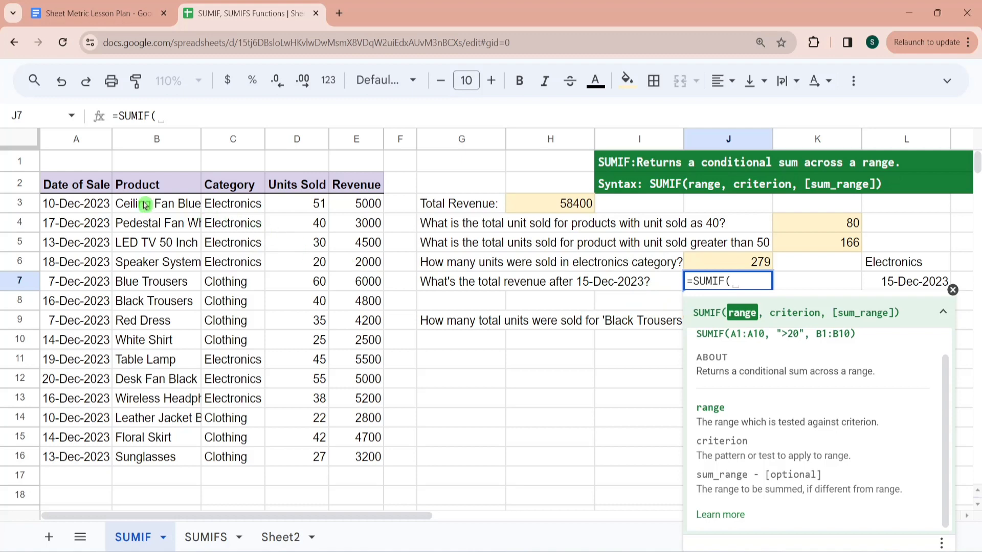
pyautogui.click(105, 204)
pyautogui.hotkey('ctrl', 'shift', 'Down')
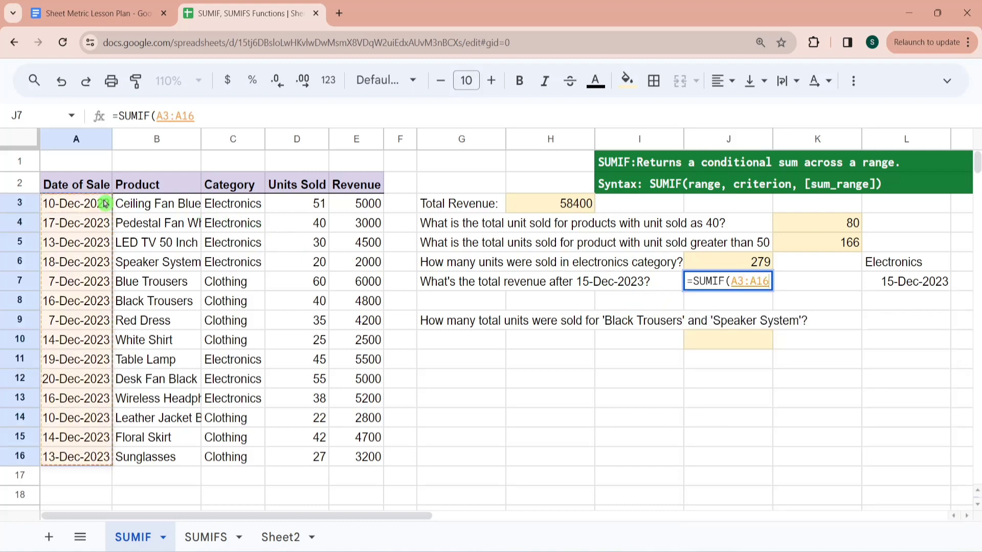
pyautogui.write(',')
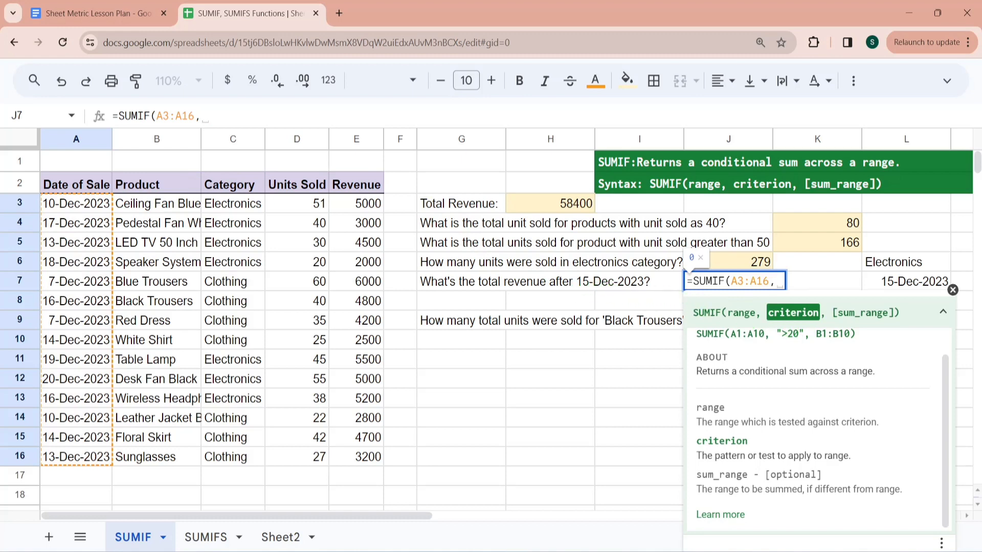
pyautogui.write('">')
# - Complete the J7 SUMIF formula with the criterion ">12/15/2023" and the Revenue cells E3:E16 as the sum range
pyautogui.write('12/15/2023",')
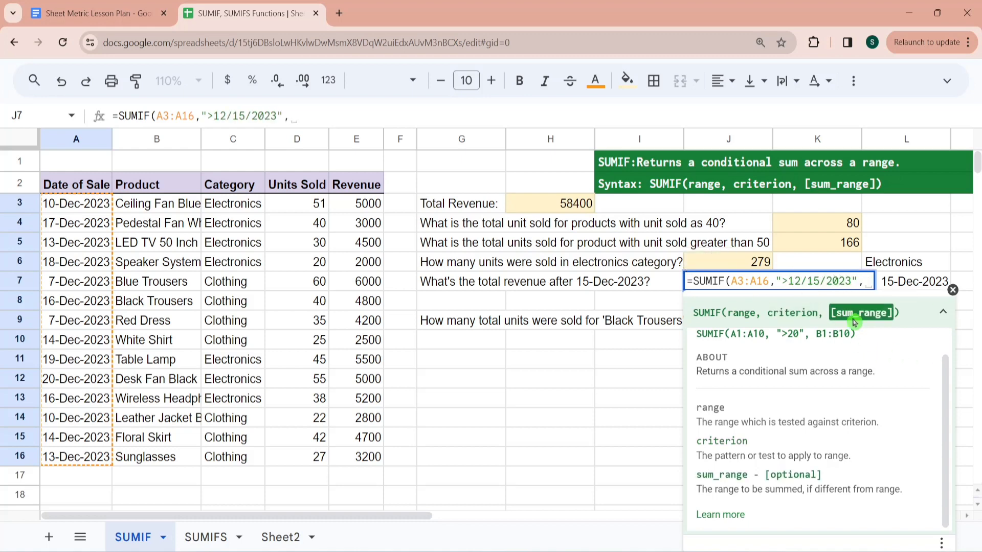
pyautogui.click(367, 204)
pyautogui.hotkey('ctrl', 'shift', 'Down')
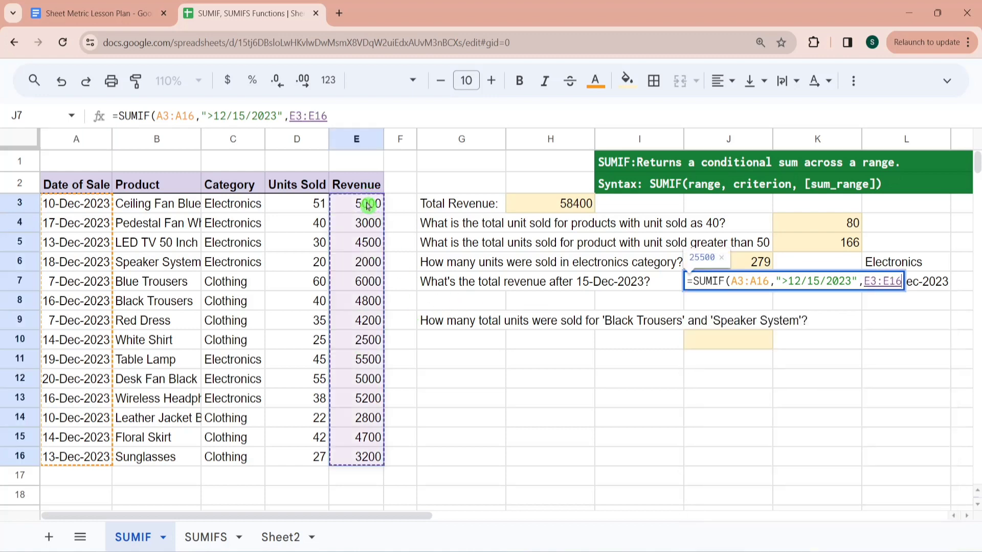
pyautogui.write(')')
pyautogui.press('Return')
pyautogui.press('Up')
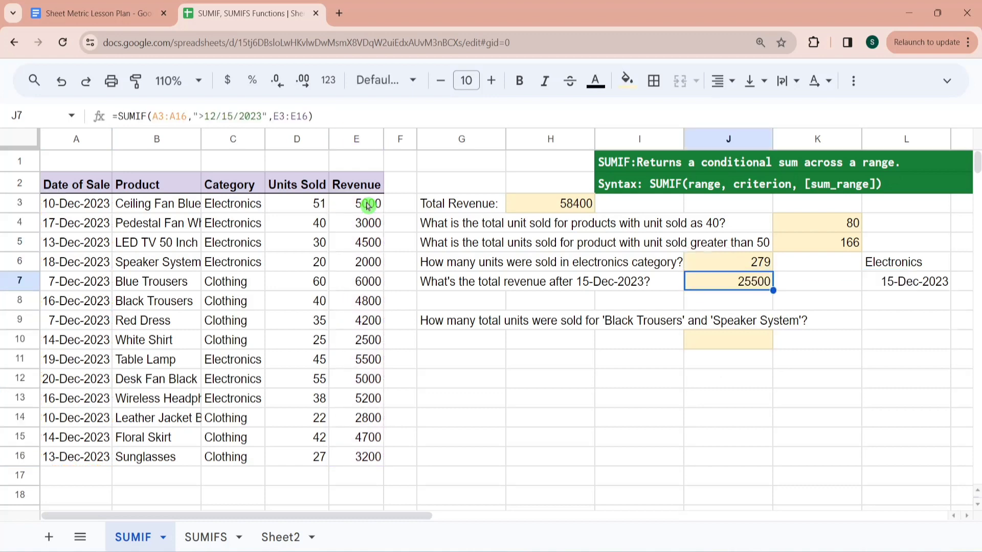
pyautogui.press('Down')
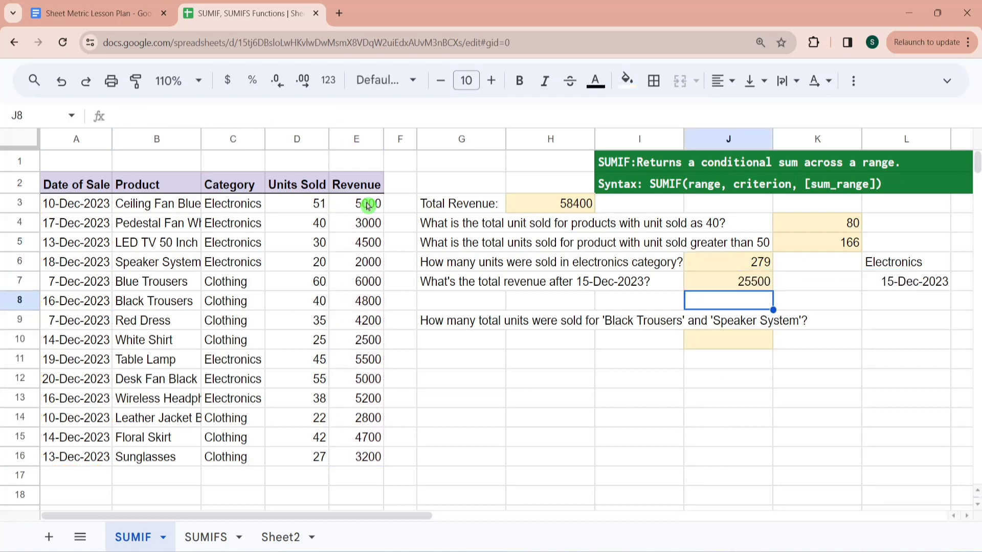
# - Select the Revenue entries dated after 15-Dec-2023, E4, E6, E8 and E11:E13, to check their sum against J7
pyautogui.click(349, 225)
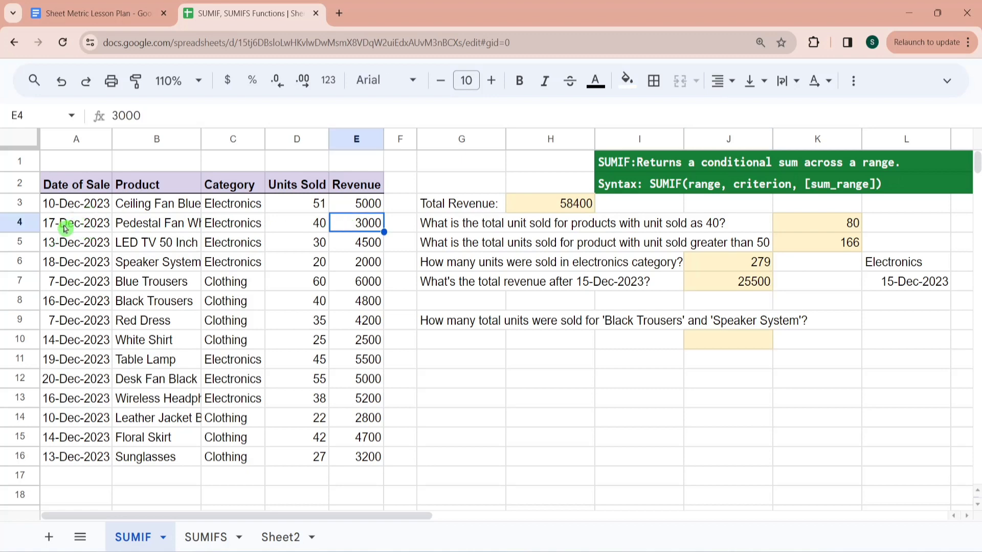
pyautogui.keyDown('ctrl'); pyautogui.click(353, 268); pyautogui.keyUp('ctrl')
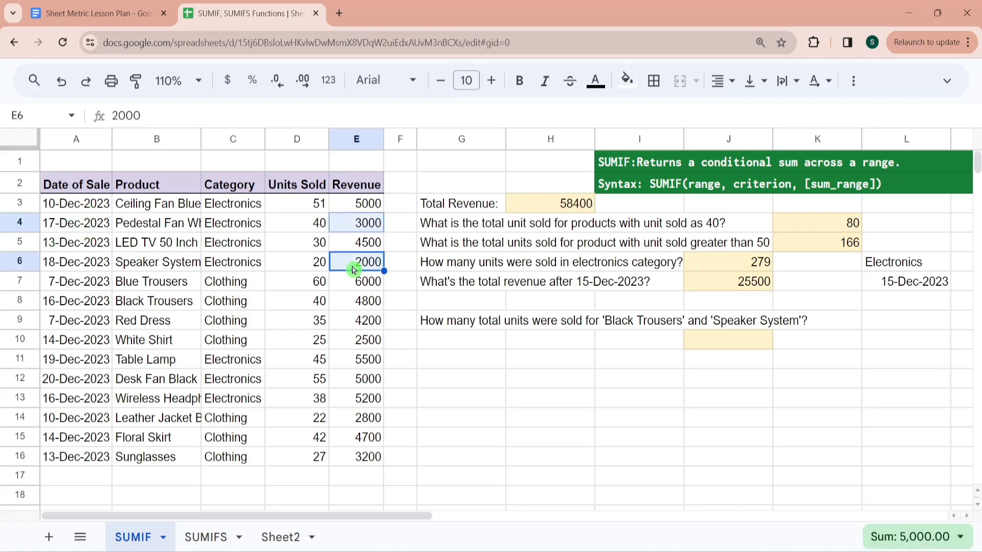
pyautogui.keyDown('ctrl'); pyautogui.click(372, 303); pyautogui.keyUp('ctrl')
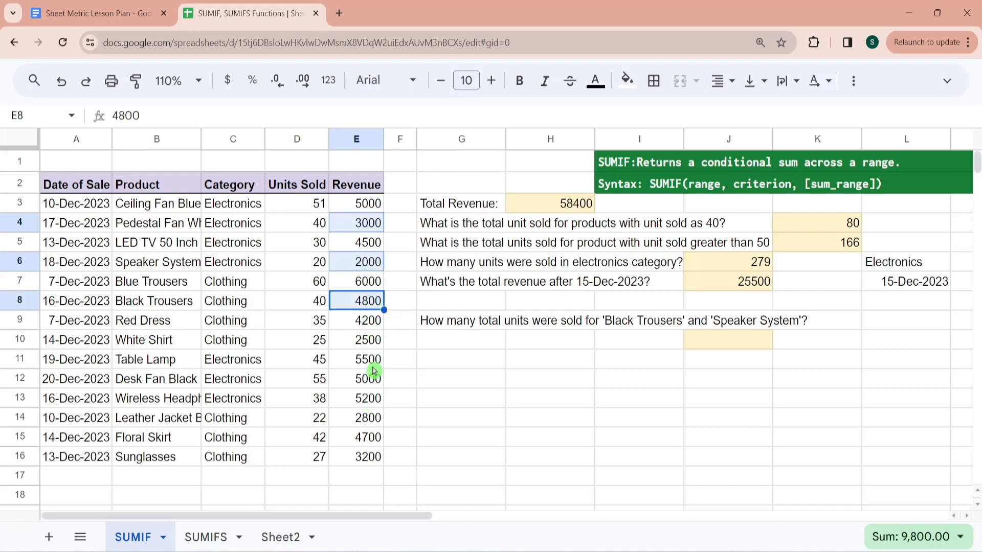
pyautogui.moveTo(373, 368); pyautogui.dragTo(373, 402)
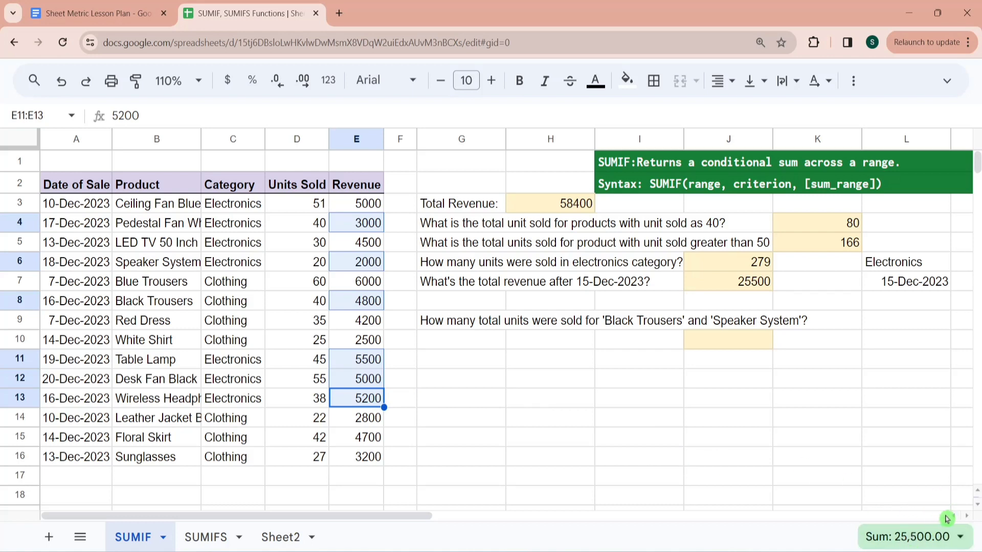
# - Read the row 9 question about the total units sold for 'Black Trousers' and 'Speaker System'
pyautogui.click(621, 349)
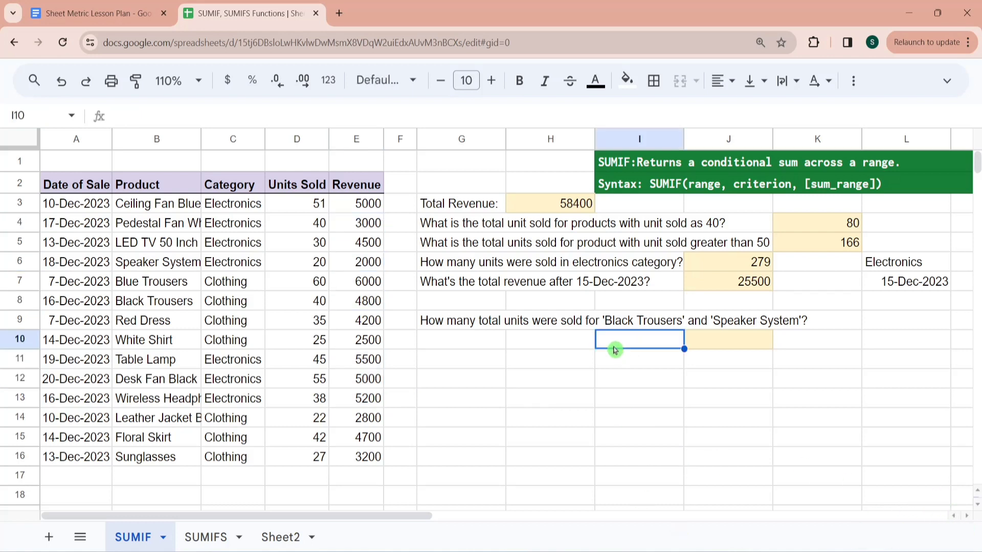
pyautogui.press('Up')
pyautogui.press('Left')
pyautogui.press('Left')
pyautogui.press('Left')
pyautogui.press('Right')
pyautogui.press('Right')
pyautogui.press('Right')
pyautogui.press('Right')
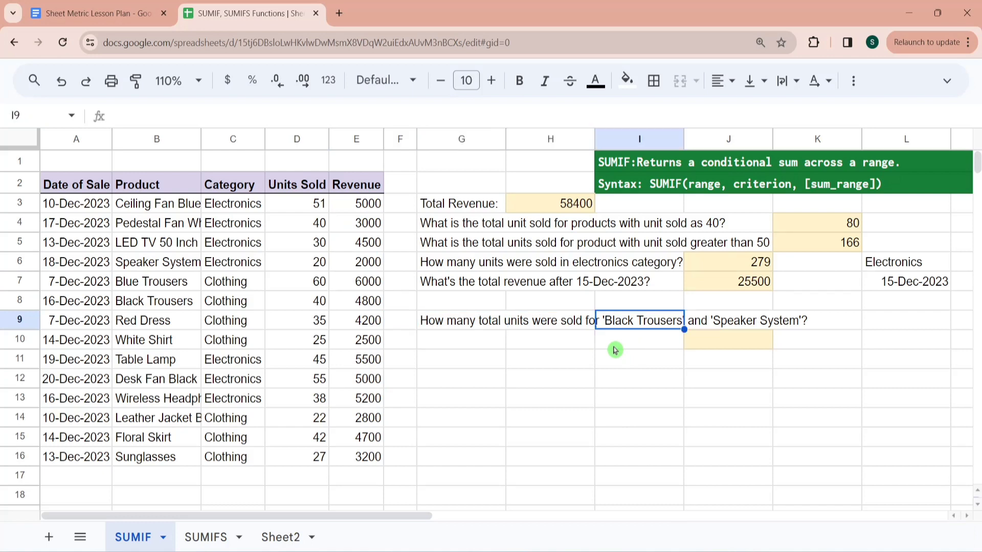
# - Locate the Black Trousers and Speaker System entries in the Product column
pyautogui.click(193, 288)
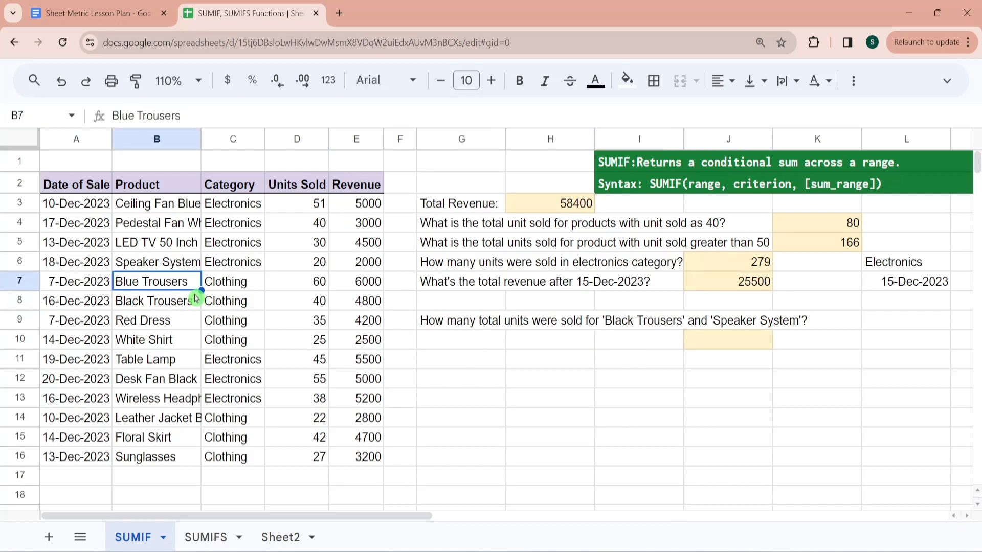
pyautogui.click(195, 298)
pyautogui.press('Down')
pyautogui.press('Down')
pyautogui.press('Down')
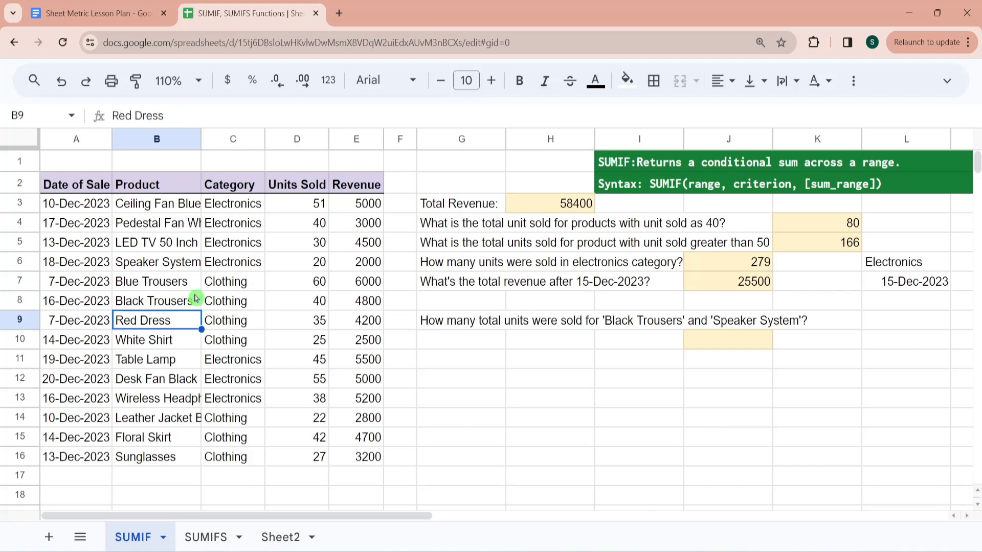
pyautogui.press('Up')
pyautogui.press('Up')
pyautogui.press('Up')
pyautogui.press('Up')
pyautogui.press('Up')
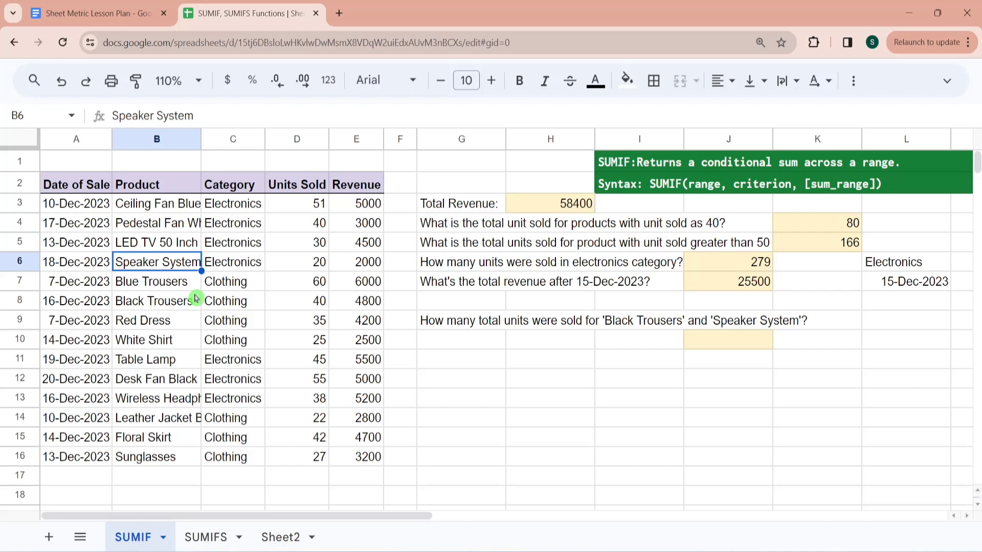
pyautogui.press('Down')
pyautogui.press('Down')
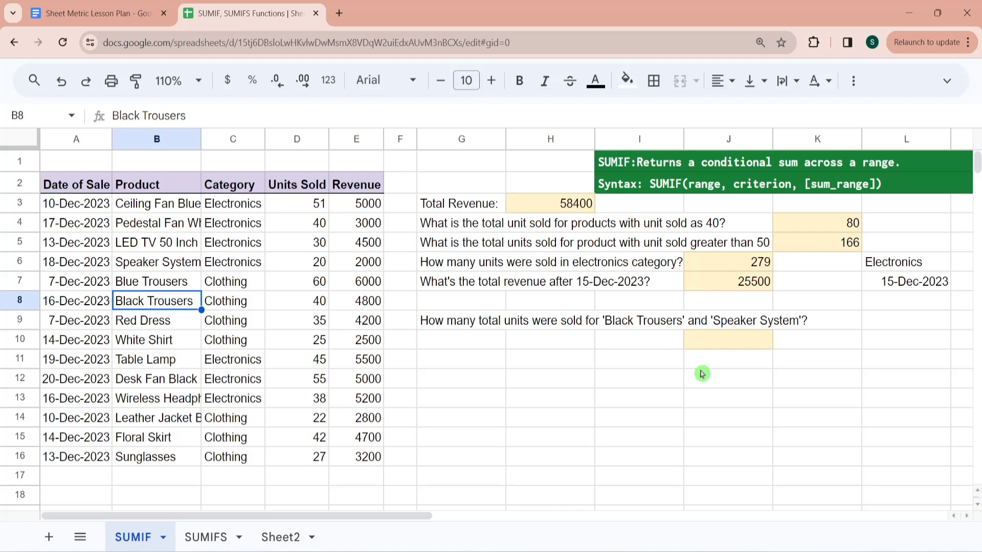
# - Review the Product range B3:B16, the Units Sold column and the two product criteria needed for the row 9 question
pyautogui.click(693, 347)
pyautogui.click(603, 339)
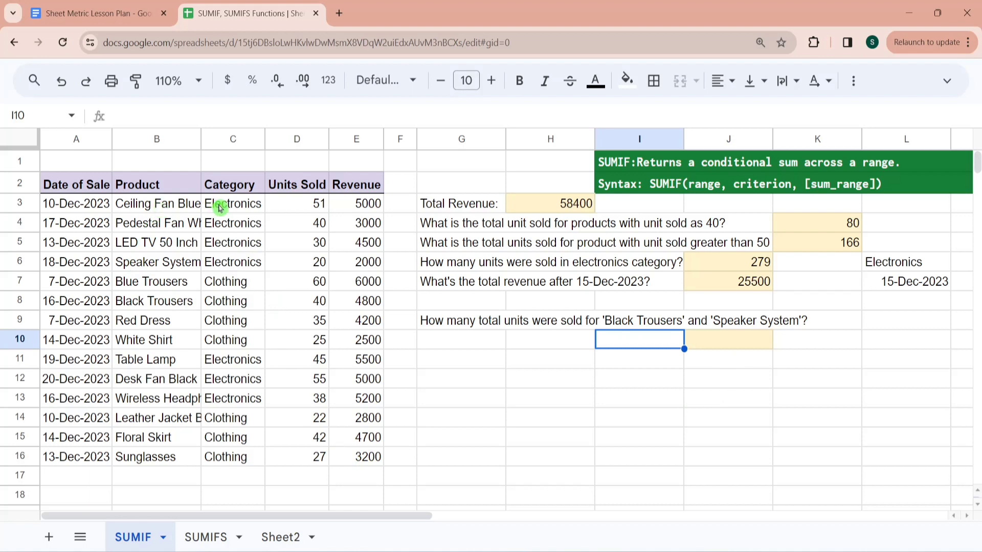
pyautogui.click(184, 208)
pyautogui.hotkey('ctrl', 'shift', 'Down')
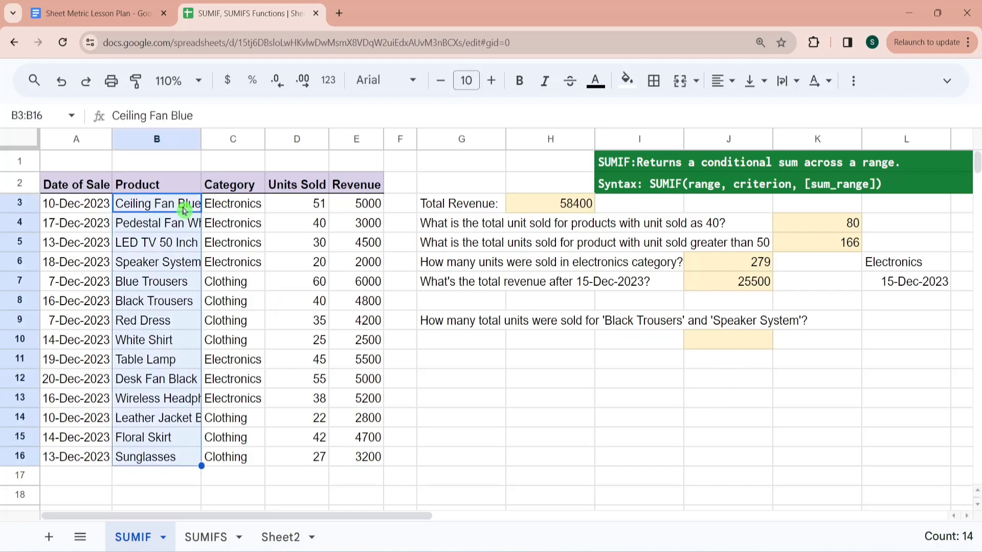
pyautogui.click(316, 209)
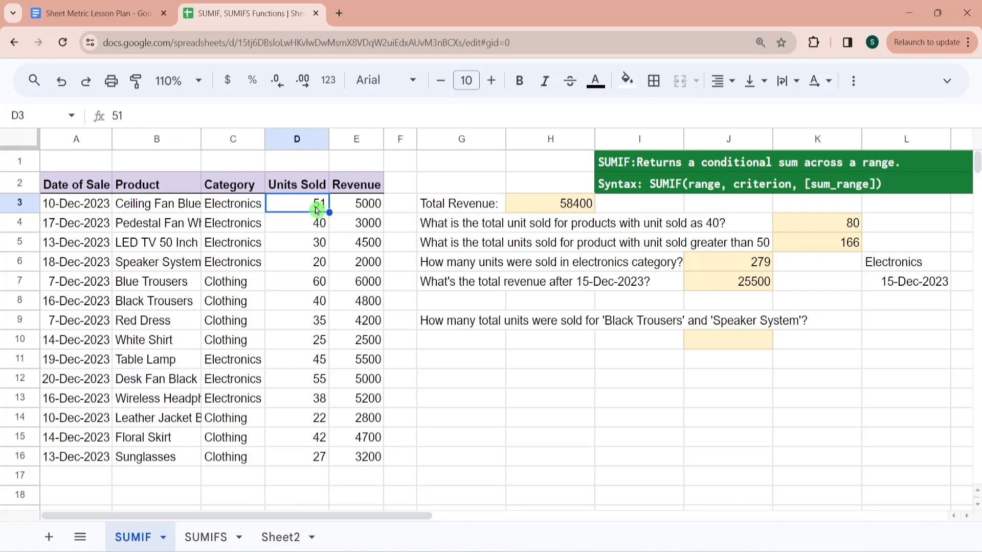
pyautogui.click(174, 292)
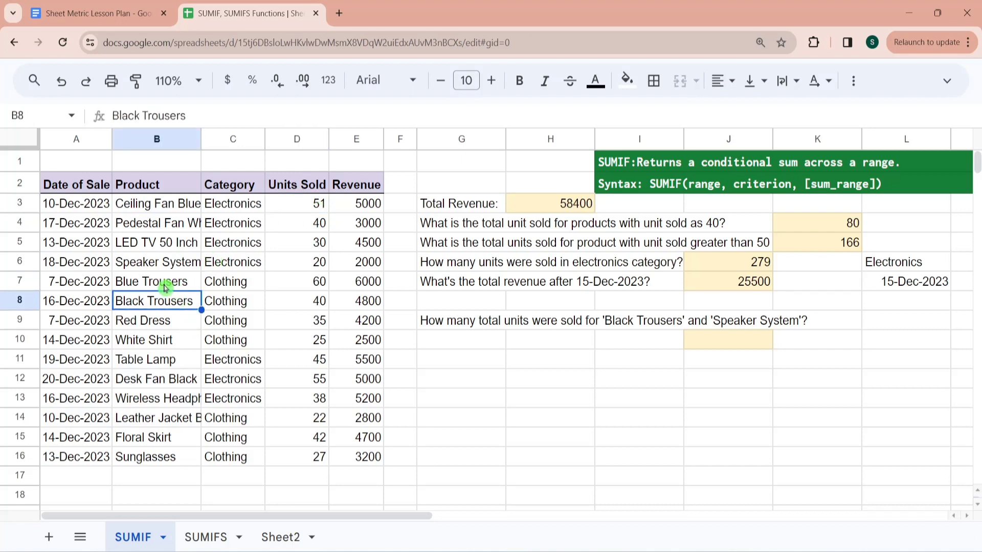
pyautogui.click(166, 263)
pyautogui.click(606, 324)
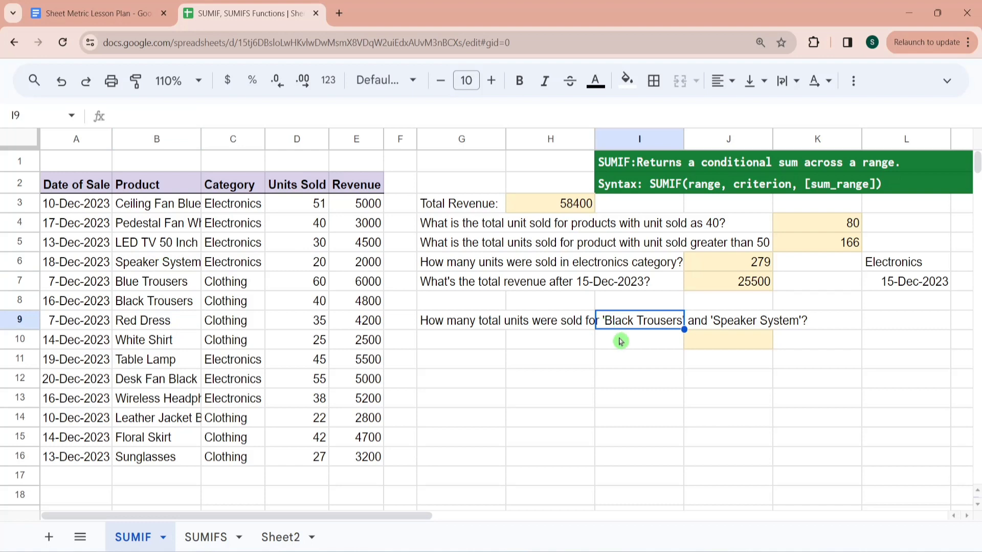
# - Enter in J10 a SUMIF term over B3:B16 with criterion "Black Trousers" and sum range D3:D16, followed by a plus sign
pyautogui.click(620, 342)
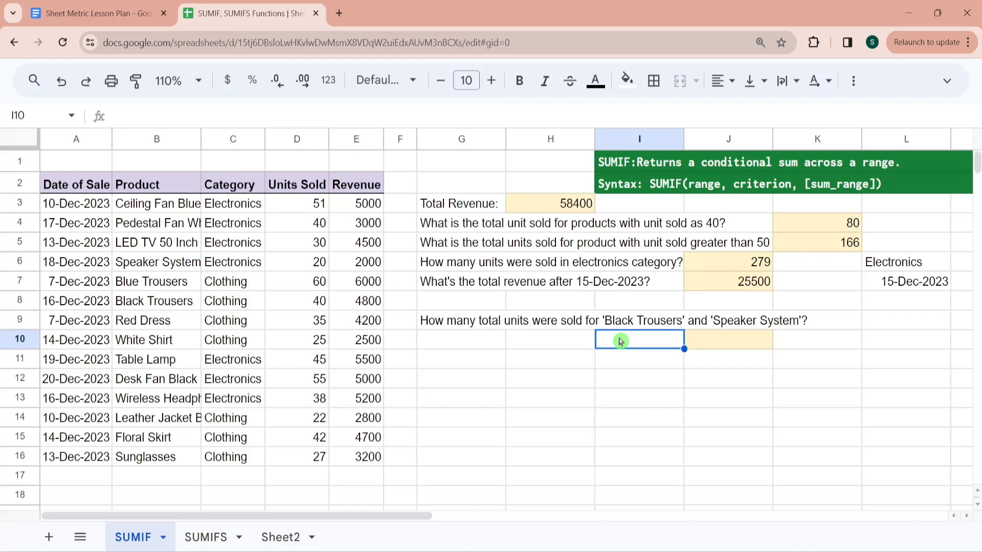
pyautogui.press('Right')
pyautogui.write('=sumif')
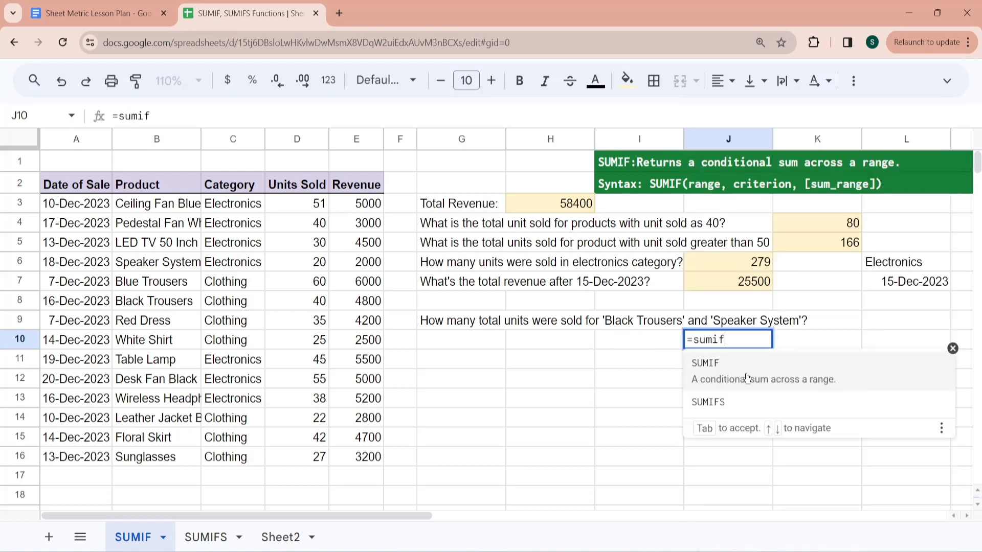
pyautogui.click(747, 379)
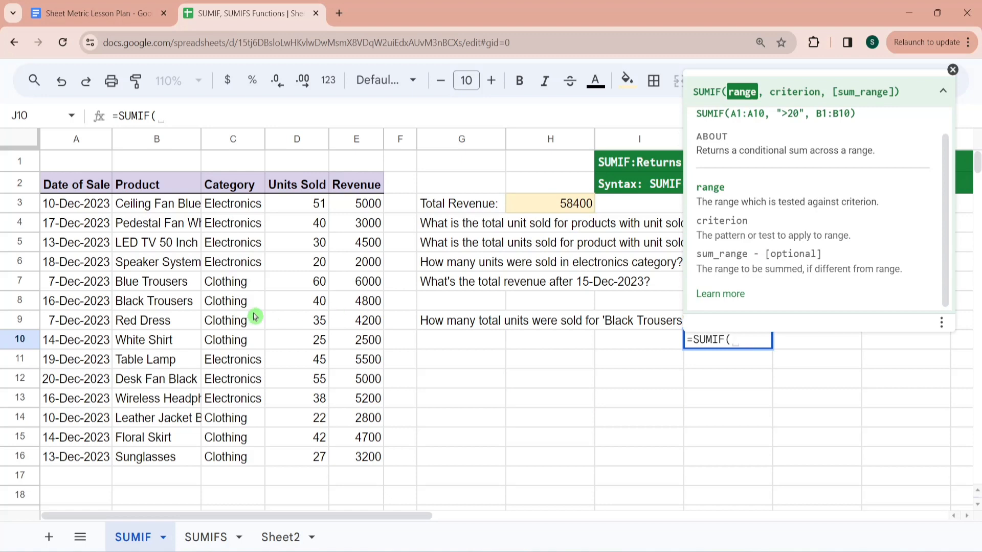
pyautogui.click(183, 206)
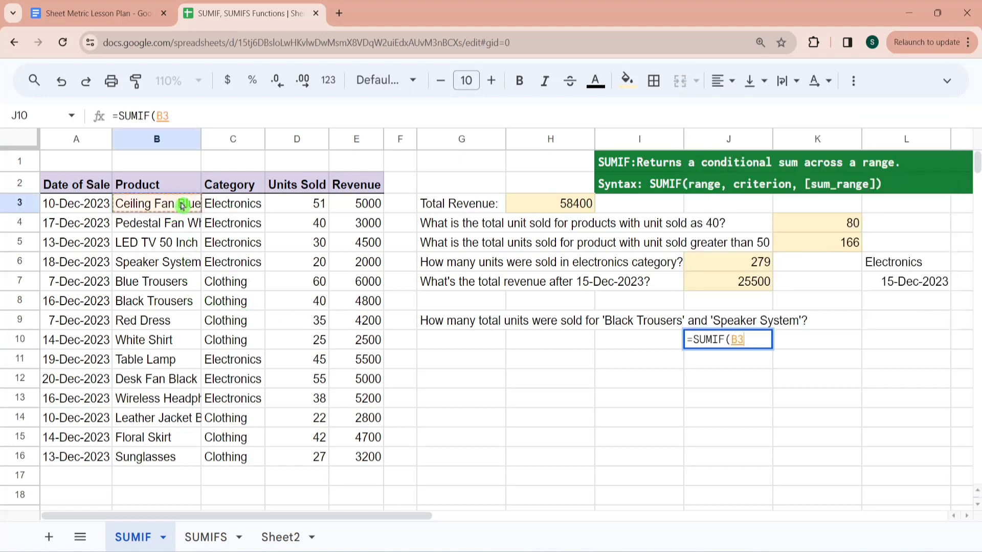
pyautogui.hotkey('ctrl', 'shift', 'Down')
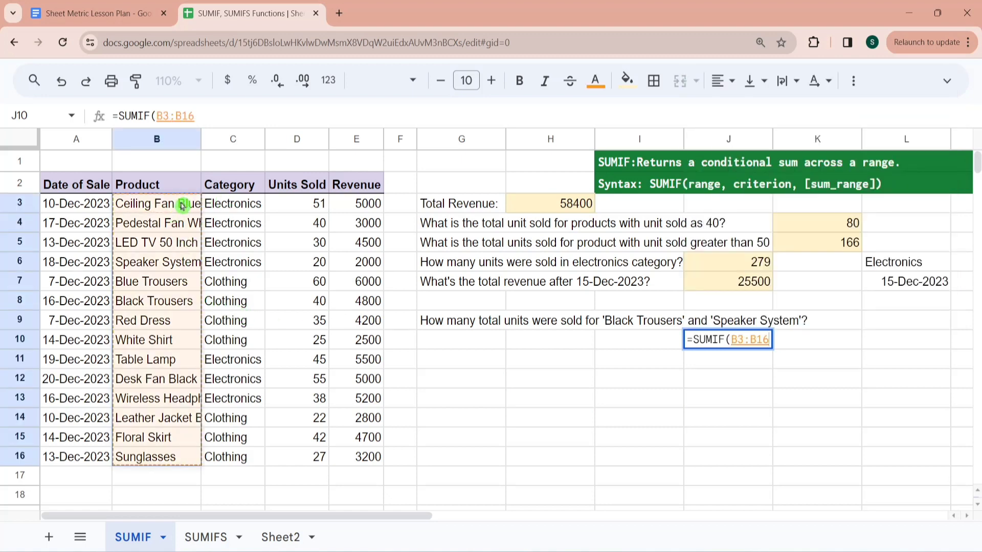
pyautogui.write(',"Bla')
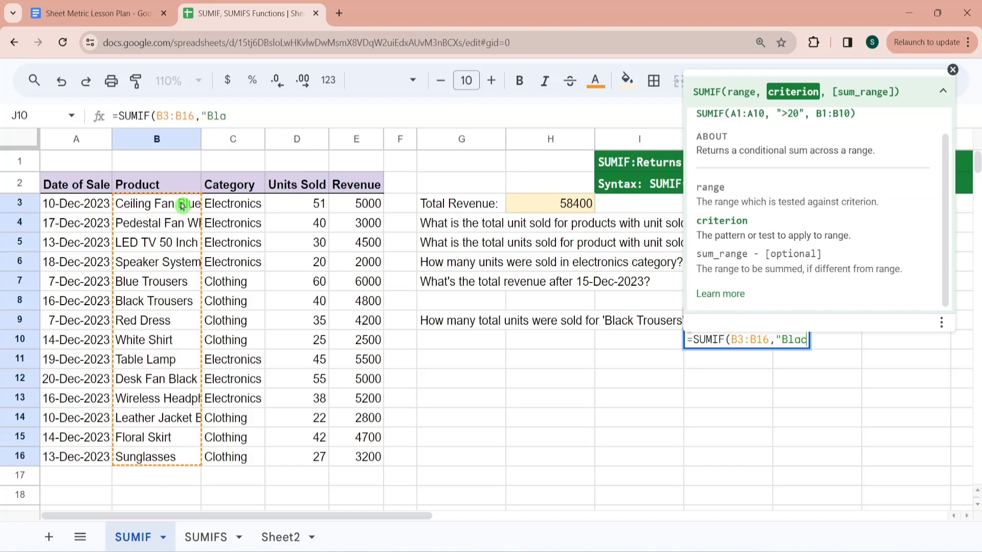
pyautogui.write('ck Trousers",')
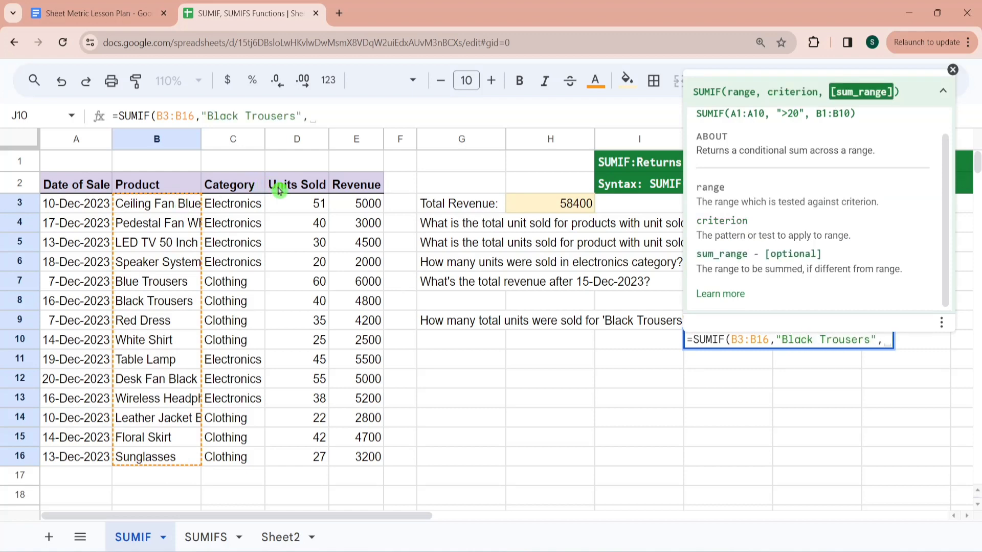
pyautogui.click(296, 205)
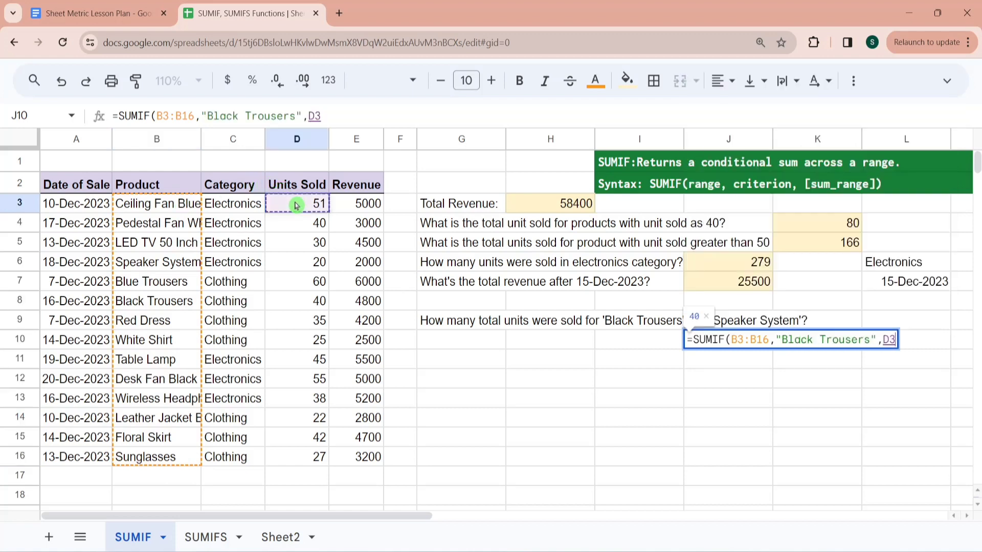
pyautogui.hotkey('ctrl', 'shift', 'Down')
pyautogui.write(')+')
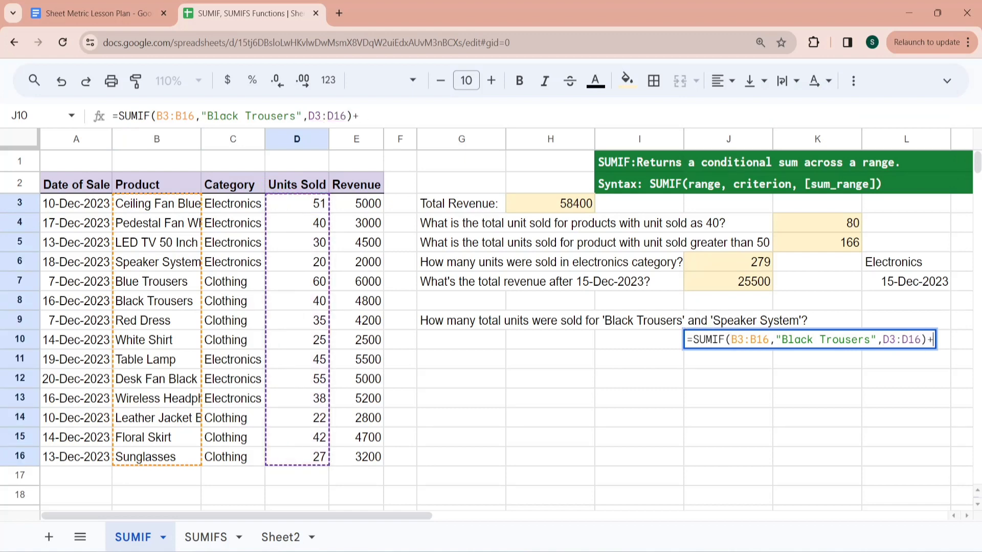
# - Complete the J10 formula with a second SUMIF over B3:B16 with criterion "Speaker System" and sum range D3:D16
pyautogui.write('SUMIF(B3:B16,"Black Trousers",D3:D16)')
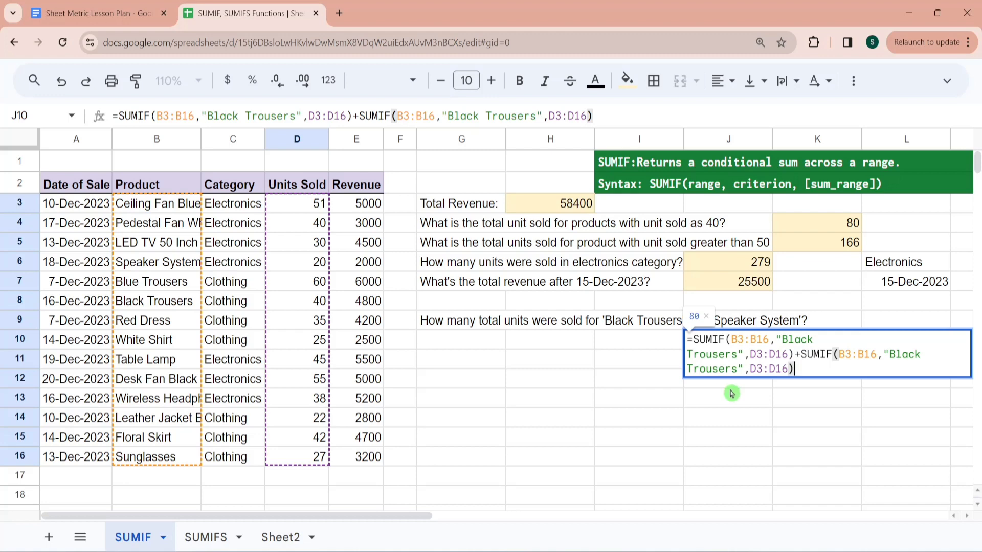
pyautogui.click(736, 368)
pyautogui.press('BackSpace')
pyautogui.press('BackSpace')
pyautogui.press('BackSpace')
pyautogui.press('BackSpace')
pyautogui.press('BackSpace')
pyautogui.press('BackSpace')
pyautogui.press('BackSpace')
pyautogui.press('BackSpace')
pyautogui.press('BackSpace')
pyautogui.press('BackSpace')
pyautogui.press('BackSpace')
pyautogui.press('BackSpace')
pyautogui.press('BackSpace')
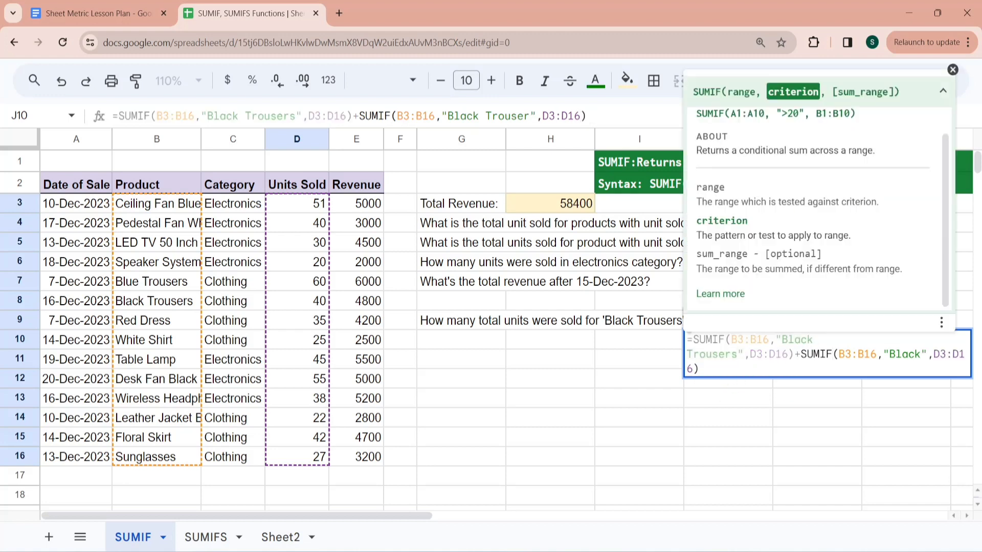
pyautogui.press('BackSpace')
pyautogui.write('Speaker')
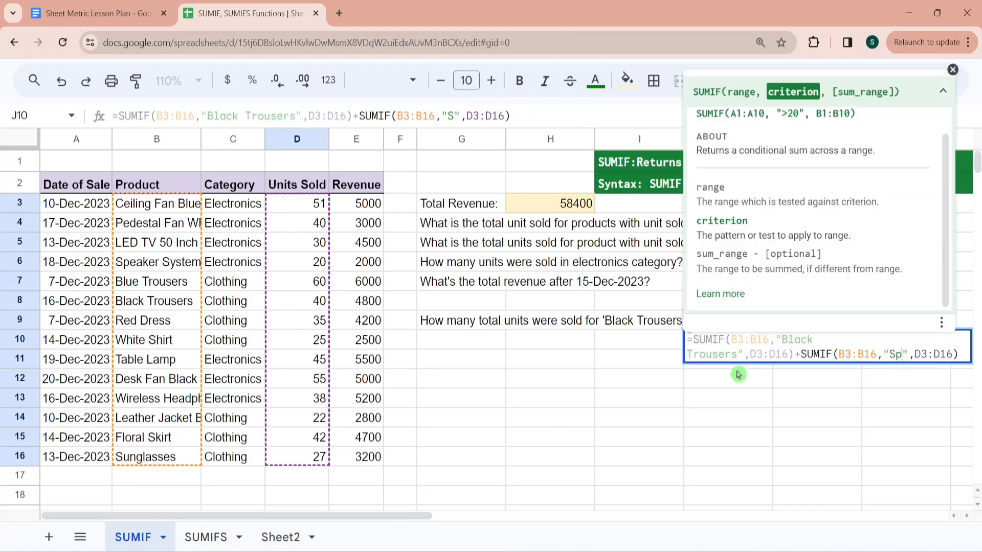
pyautogui.write(' Syste')
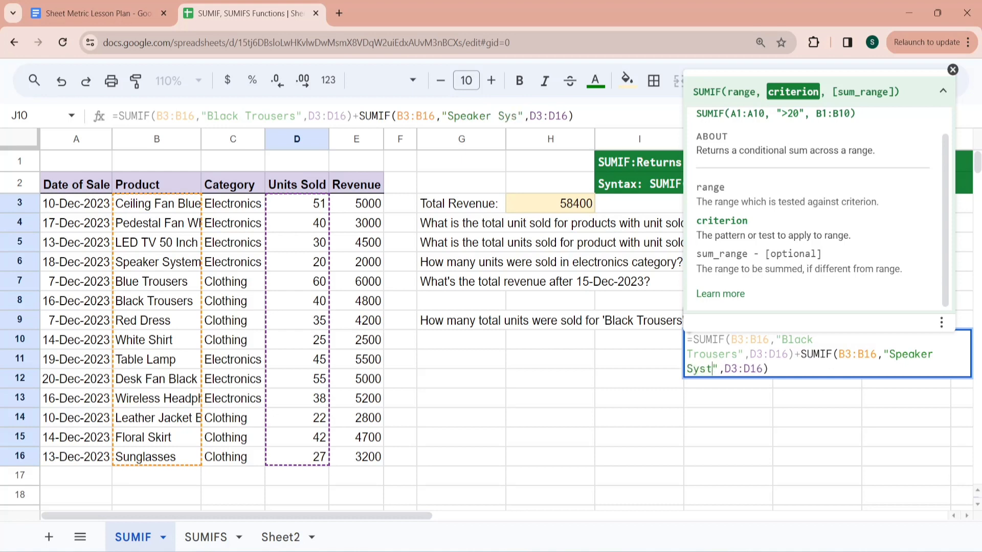
pyautogui.write('m')
pyautogui.press('Return')
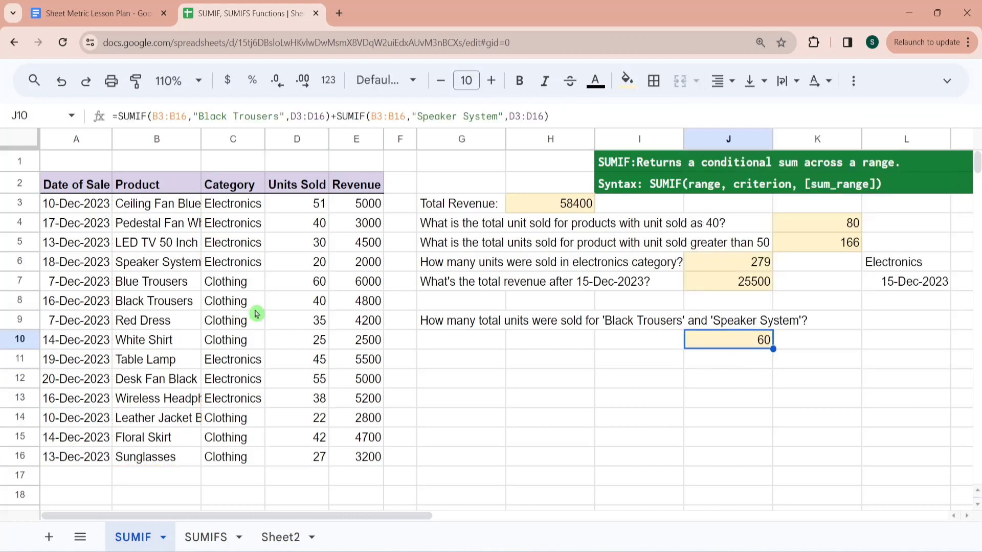
# - Check the J10 answer by summing the Units Sold cells for Speaker System and Black Trousers, D6 and D8
pyautogui.click(322, 263)
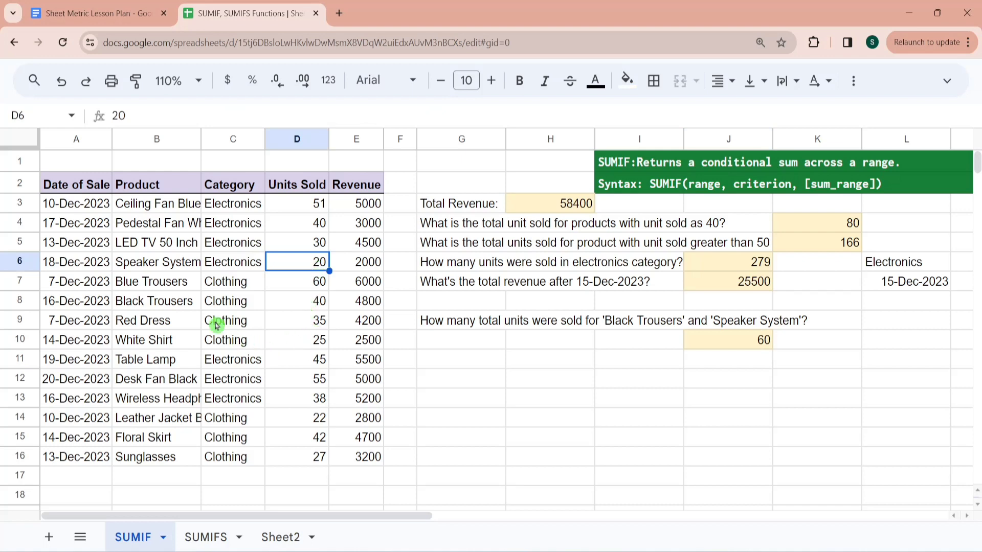
pyautogui.keyDown('ctrl'); pyautogui.click(309, 305); pyautogui.keyUp('ctrl')
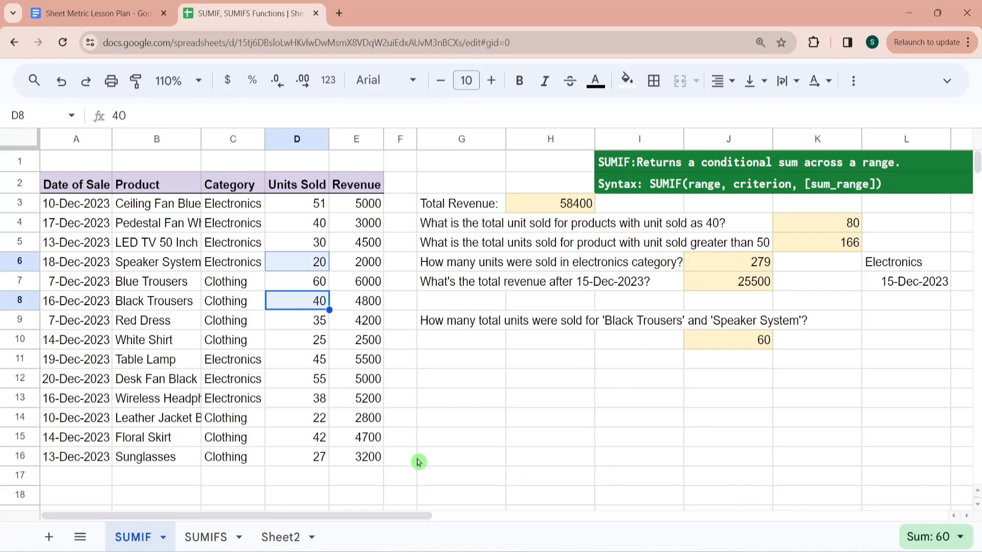
# - Open the SUMIFS sheet and review the row 5 electronics question along with the Category and Date of Sale ranges
pyautogui.click(204, 537)
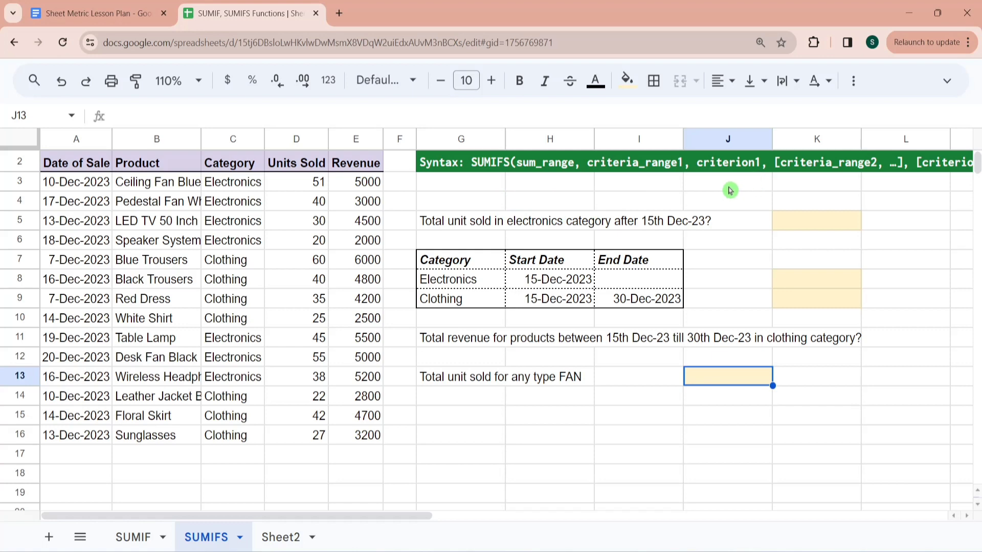
pyautogui.click(486, 226)
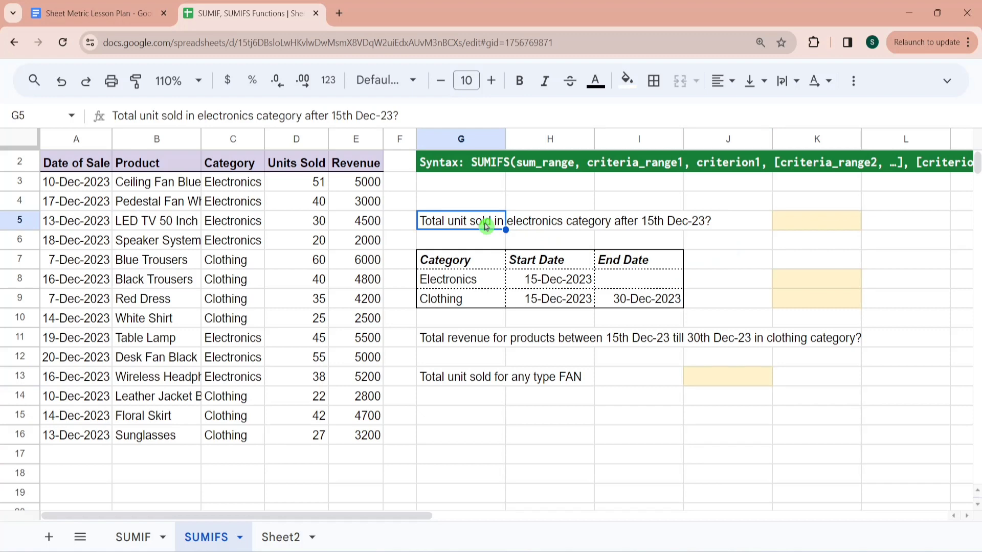
pyautogui.click(232, 187)
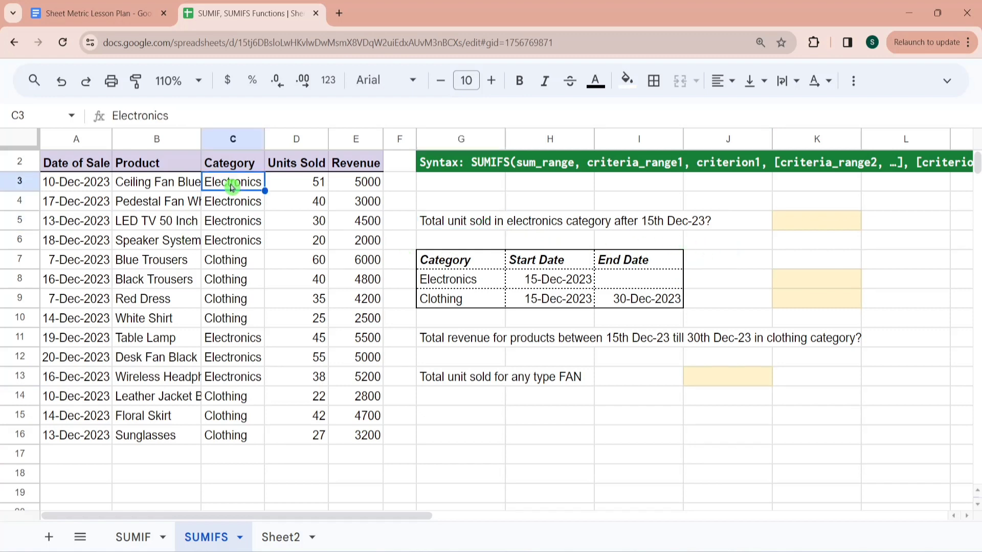
pyautogui.hotkey('ctrl', 'shift', 'Down')
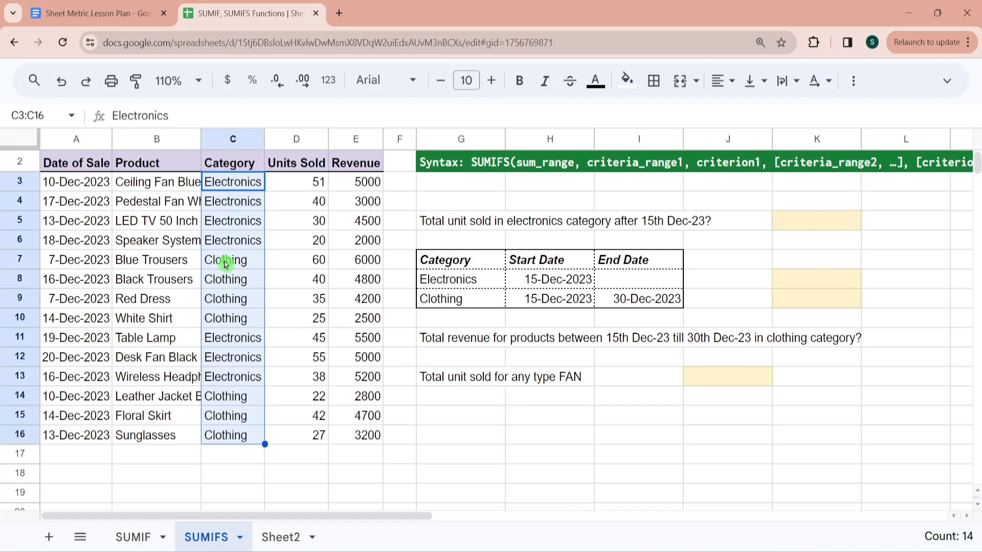
pyautogui.click(88, 190)
pyautogui.hotkey('ctrl', 'shift', 'Down')
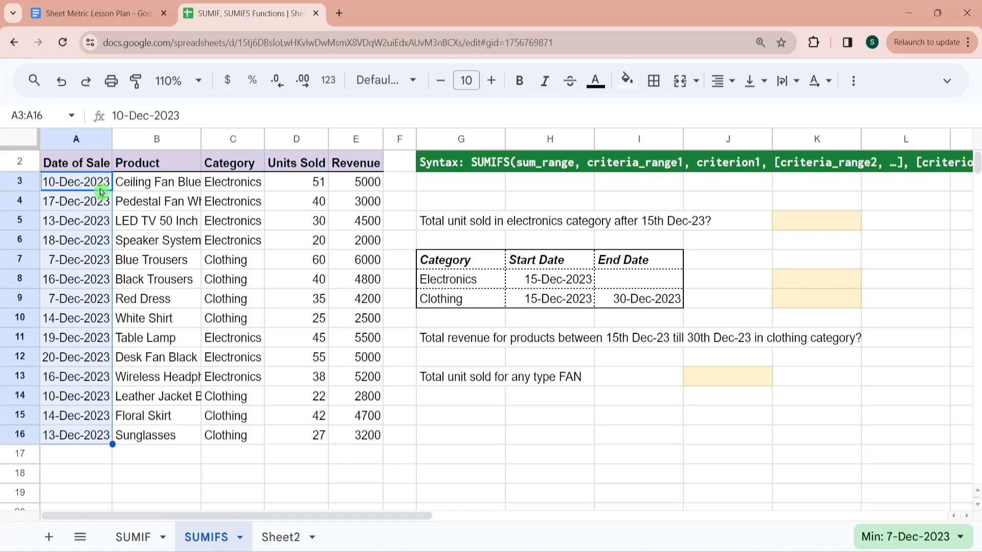
# - Start a SUMIFS formula in K5 with the Units Sold range D3:D16 as the sum range
pyautogui.click(811, 222)
pyautogui.write('=sumifs')
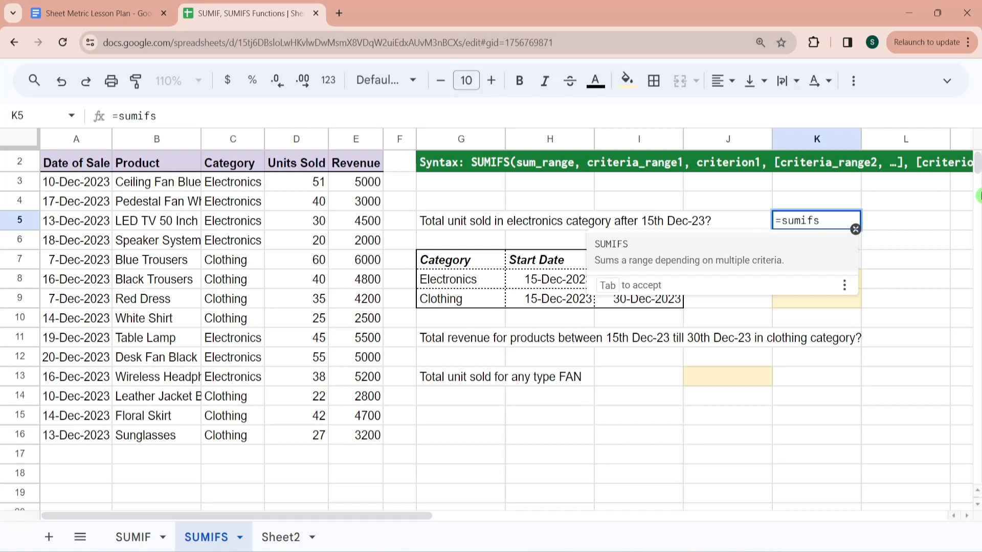
pyautogui.press('Tab')
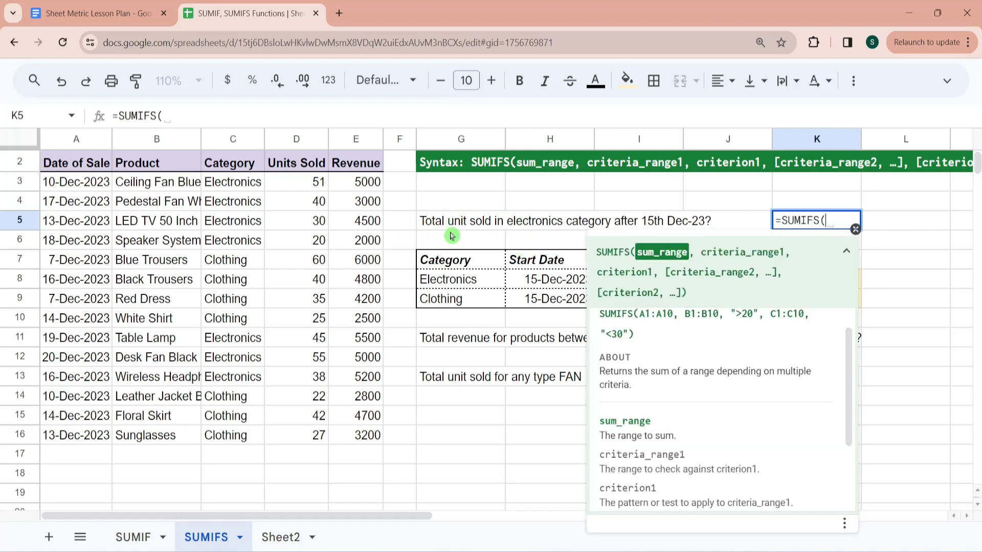
pyautogui.click(312, 186)
pyautogui.hotkey('ctrl', 'shift', 'Down')
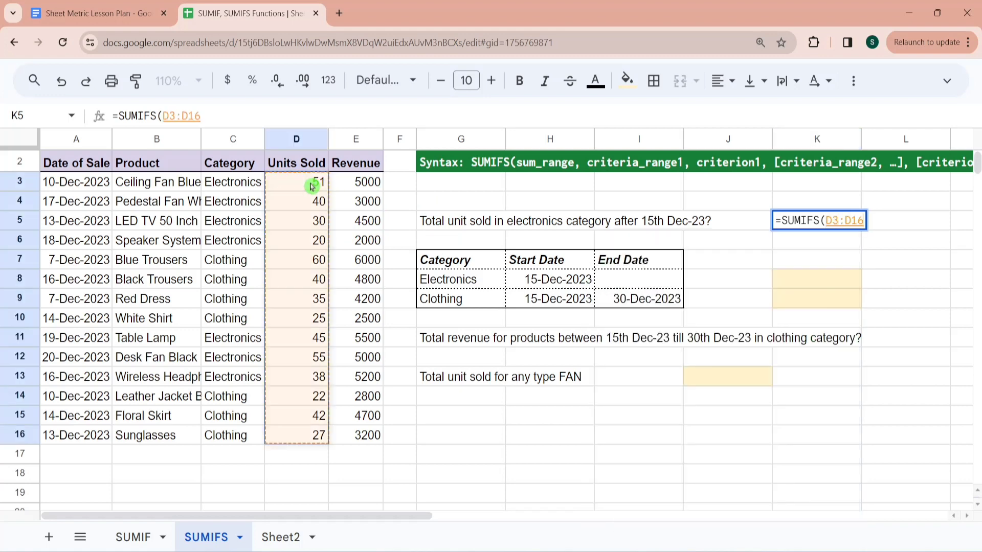
pyautogui.write(',')
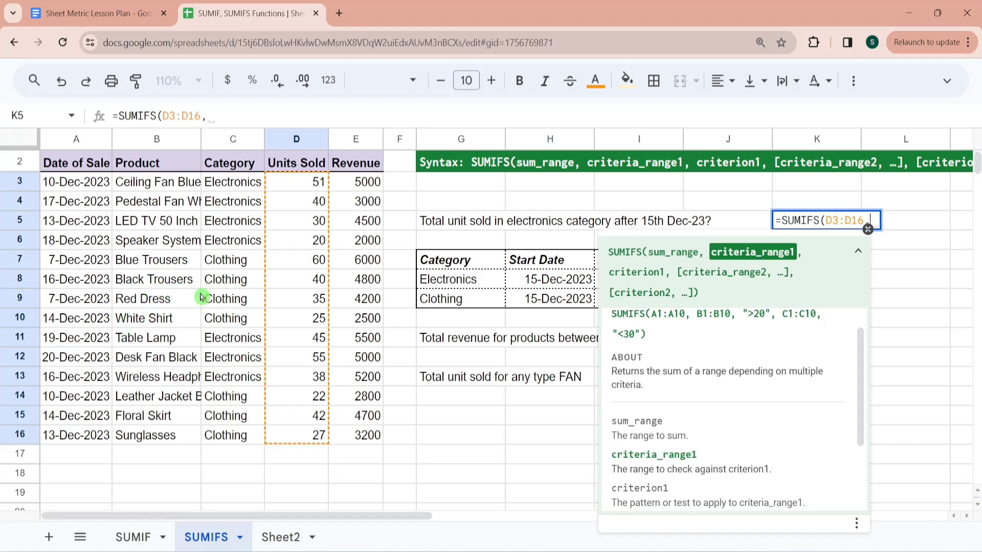
# - Add the Category range C3:C16 with criterion "Elctronics" as the first condition of the K5 formula
pyautogui.click(214, 185)
pyautogui.hotkey('ctrl', 'shift', 'Down')
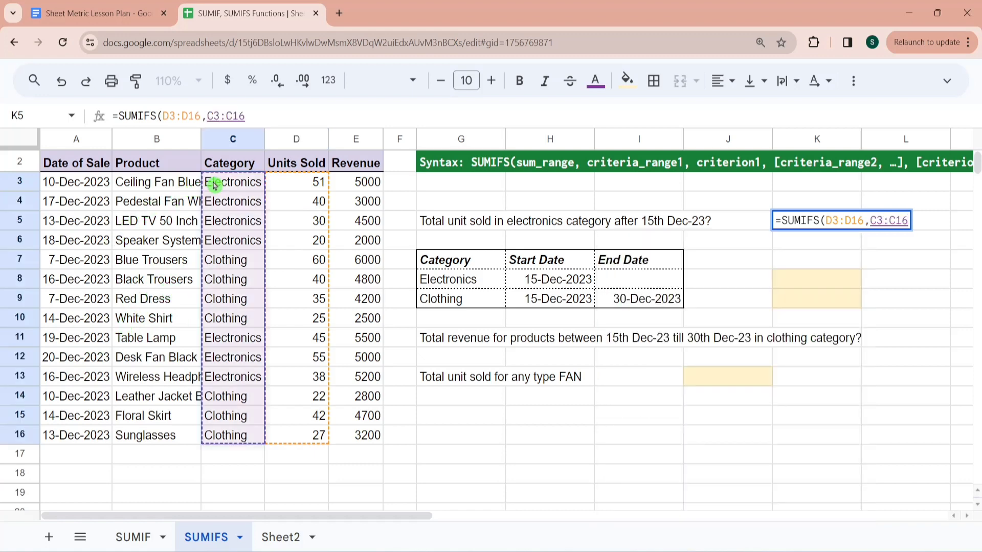
pyautogui.write(',')
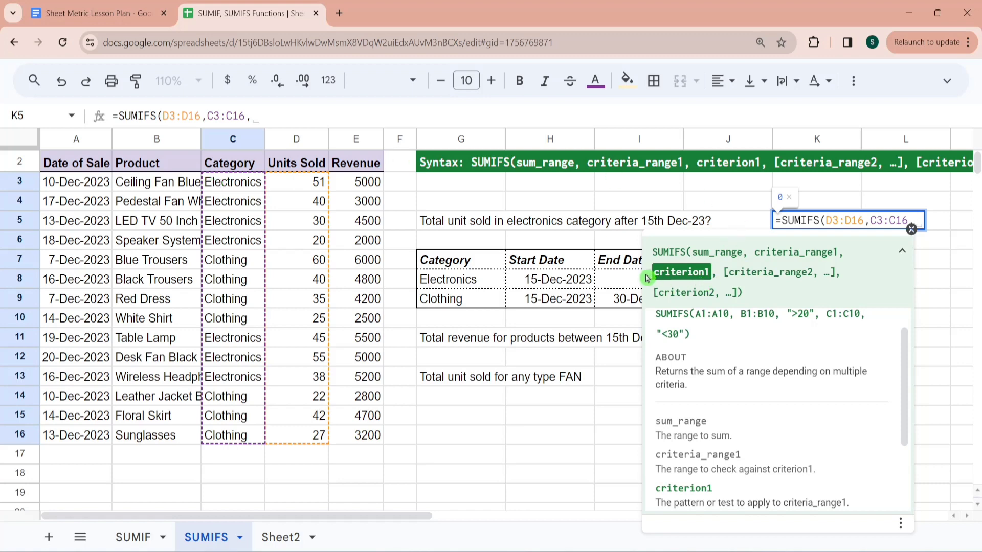
pyautogui.write('"Elctronics')
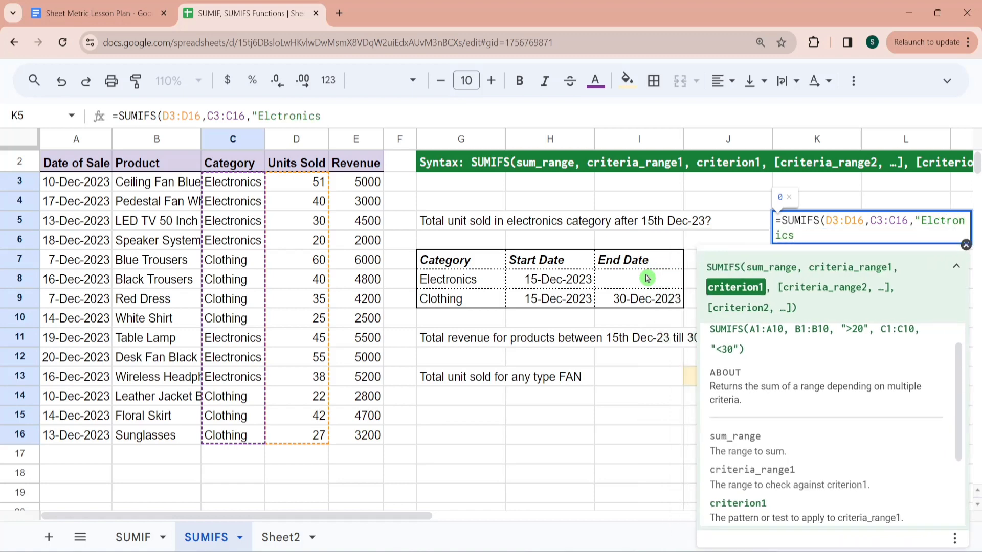
pyautogui.write('",')
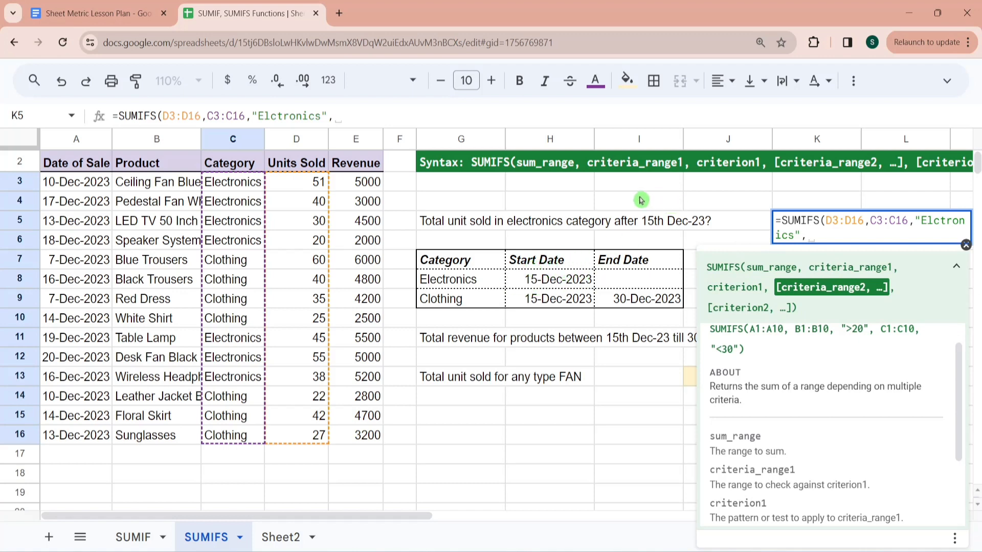
# - Add the Date of Sale range A3:A16 with criterion ">12/15/2023" as the second condition and finish the K5 formula
pyautogui.click(61, 187)
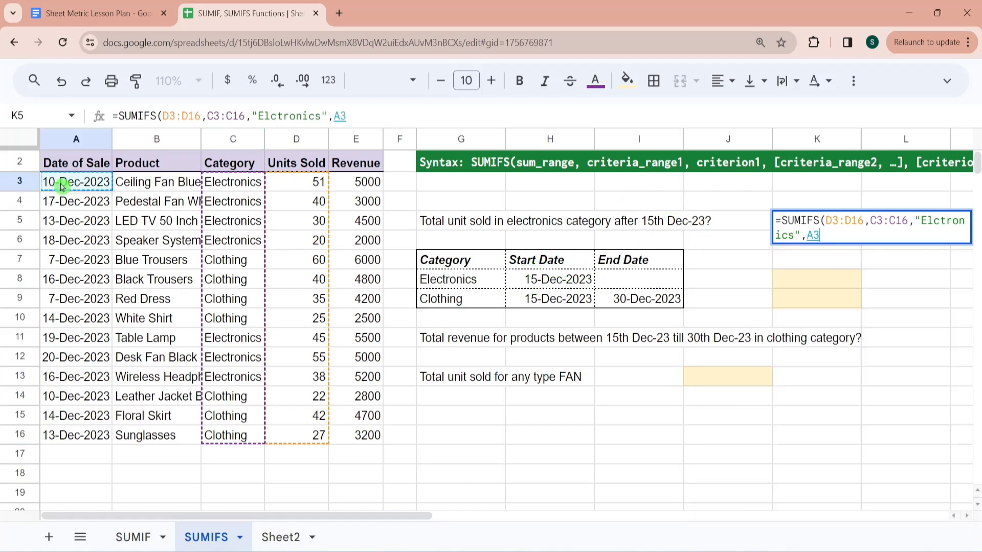
pyautogui.hotkey('ctrl', 'shift', 'Down')
pyautogui.write(',">')
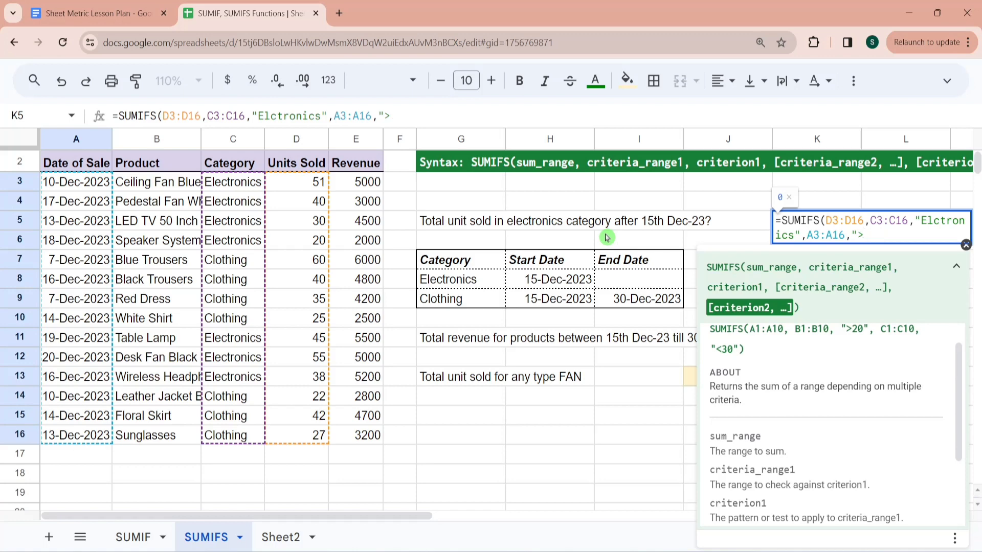
pyautogui.write('12/15/2023')
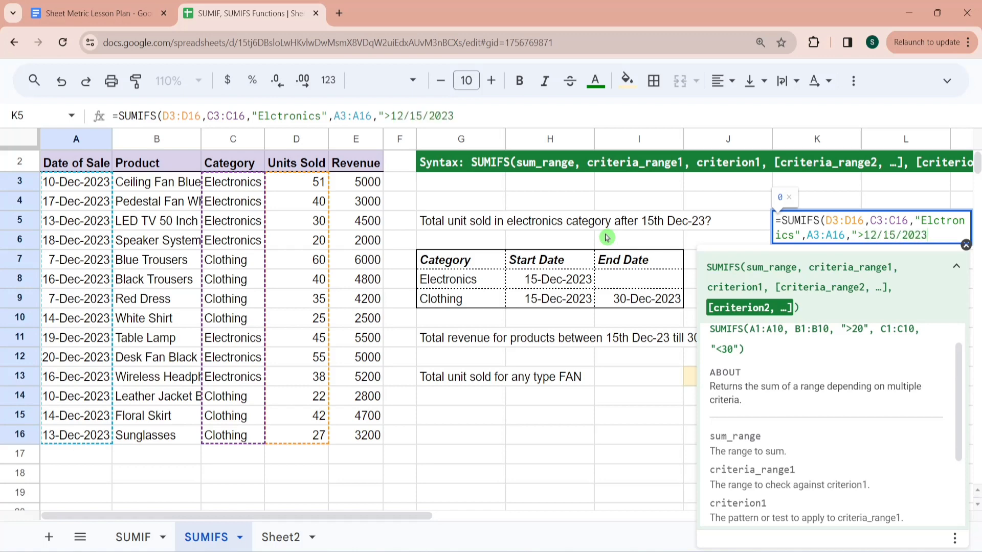
pyautogui.write('")')
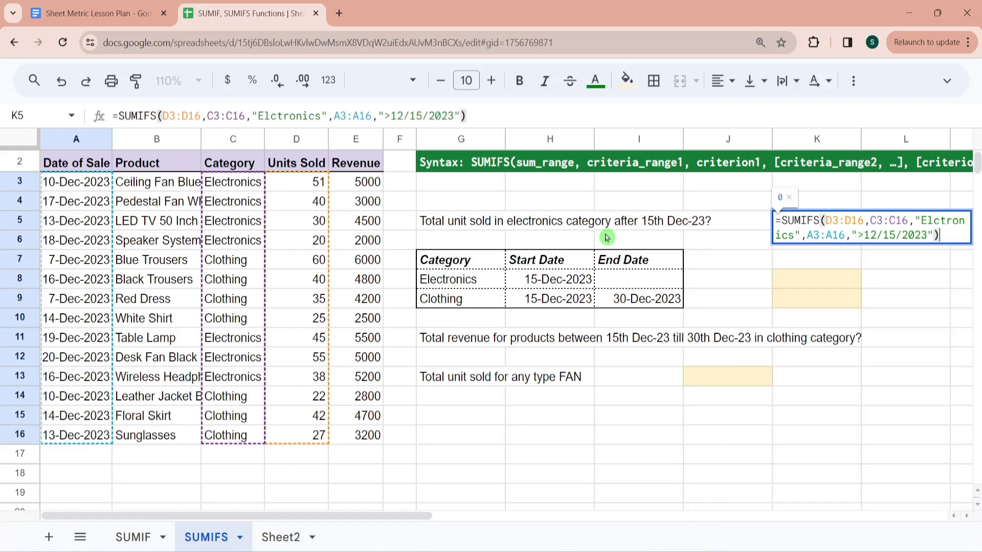
pyautogui.press('Return')
pyautogui.press('Up')
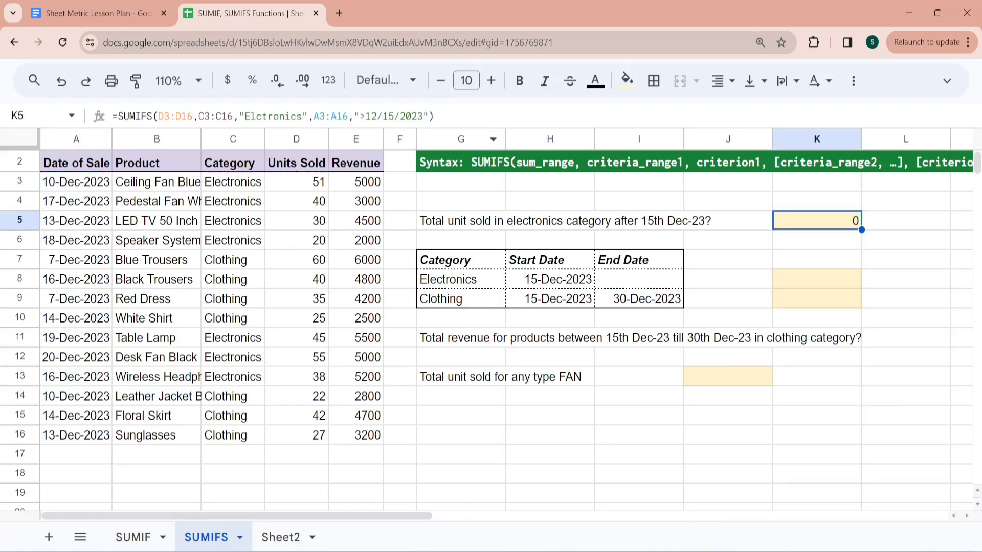
# - Correct the spelling of the category criterion in the K5 formula to "Electronics"
pyautogui.click(257, 117)
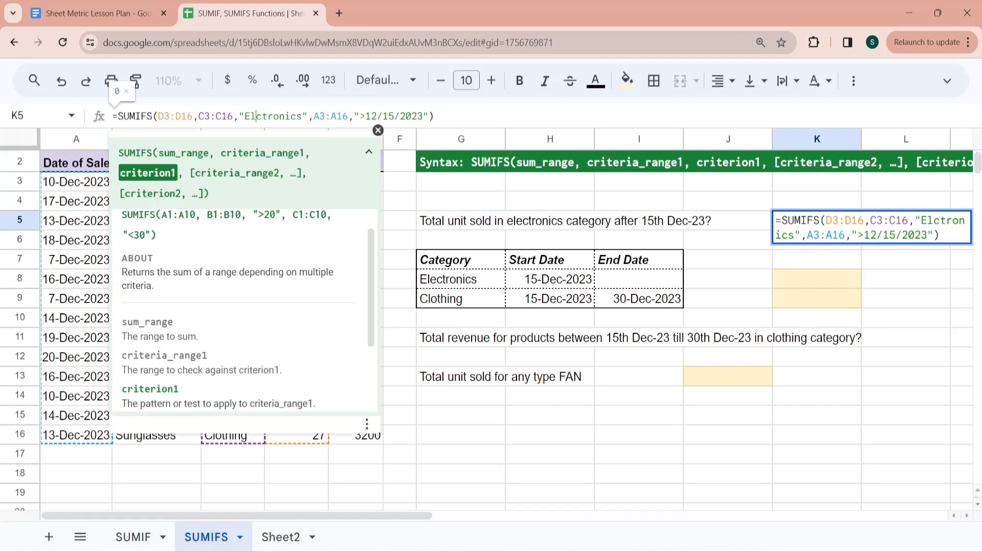
pyautogui.write('e')
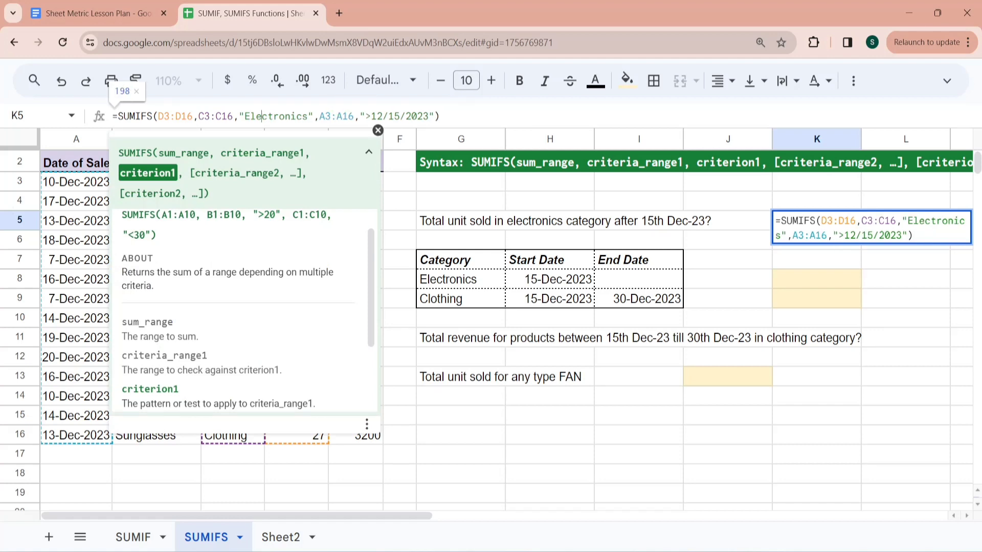
pyautogui.press('Return')
pyautogui.press('Up')
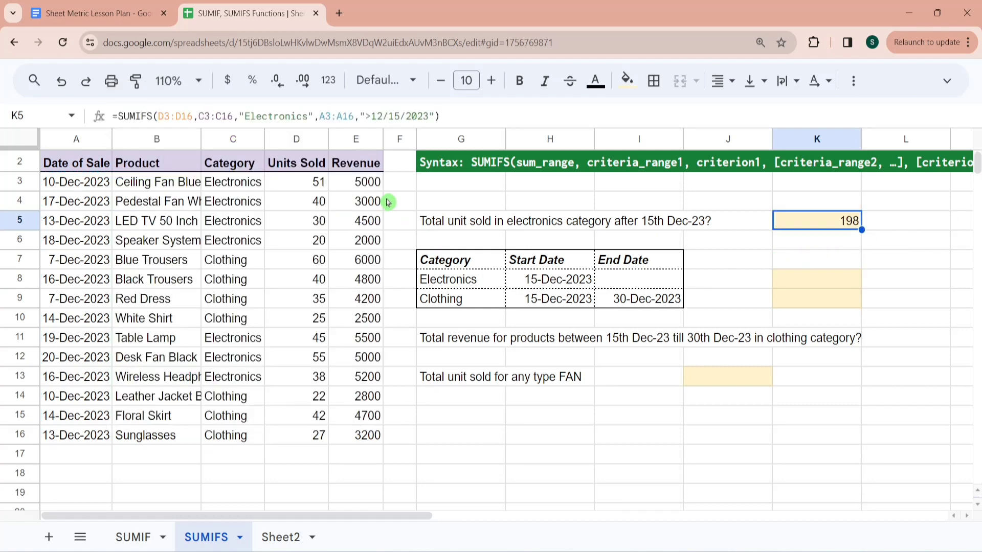
# - Check the K5 answer by summing the Units Sold cells of Electronics sales after 15-Dec-2023: D4, D6 and D11:D13
pyautogui.click(321, 182)
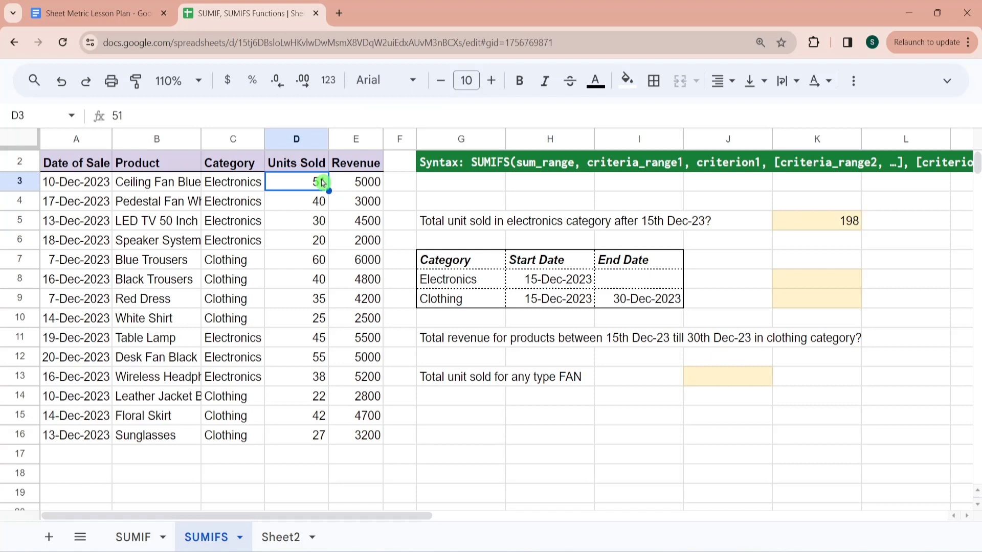
pyautogui.click(319, 205)
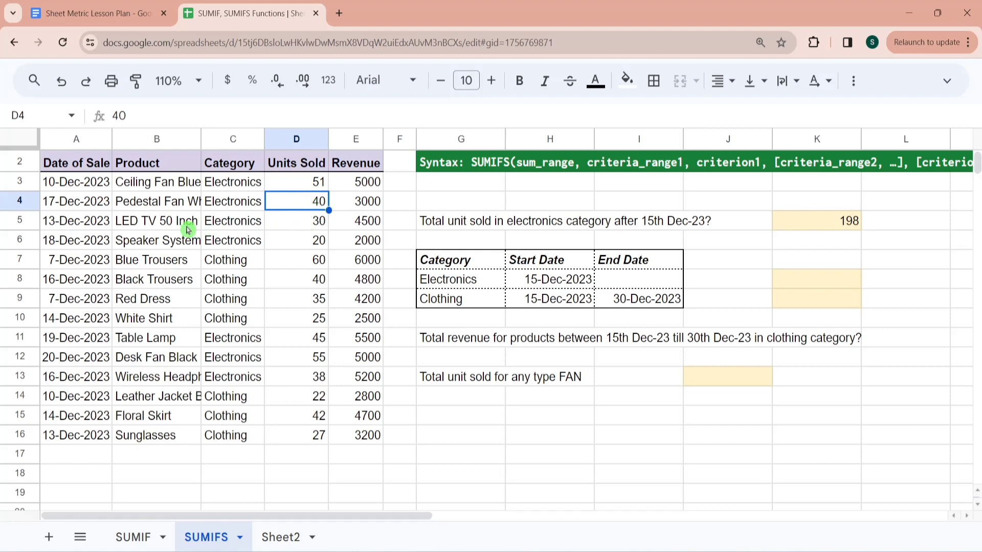
pyautogui.keyDown('ctrl'); pyautogui.click(306, 241); pyautogui.keyUp('ctrl')
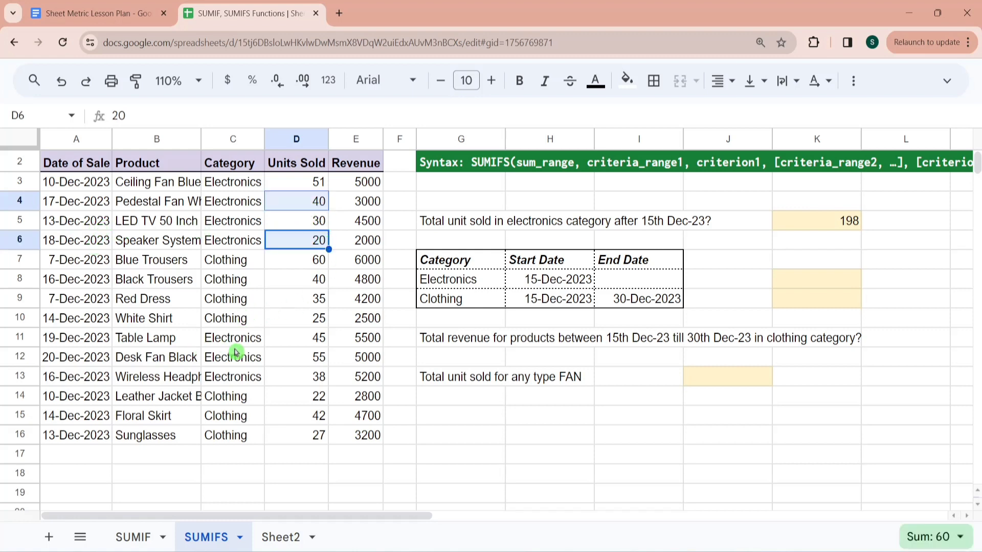
pyautogui.keyDown('ctrl'); pyautogui.click(313, 341); pyautogui.keyUp('ctrl')
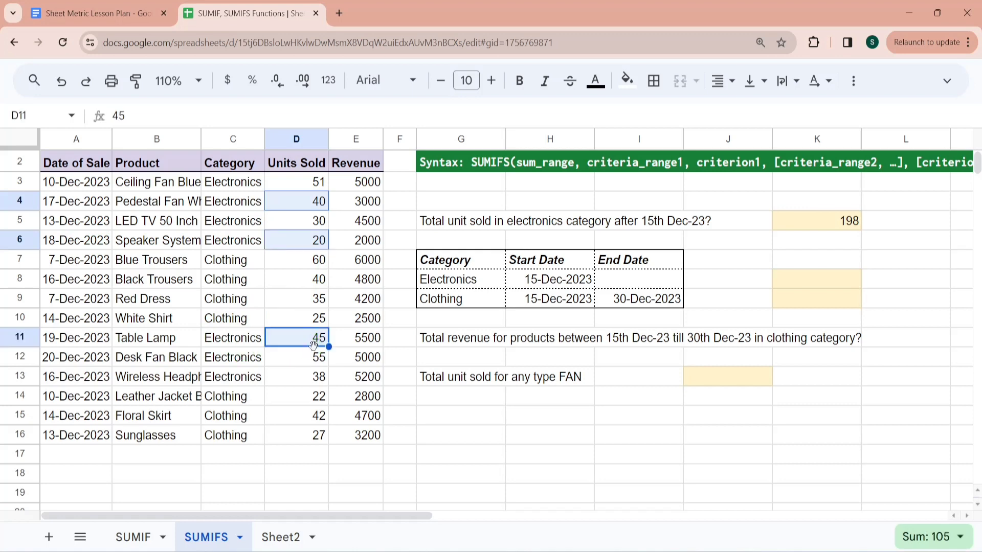
pyautogui.keyDown('ctrl'); pyautogui.click(317, 359); pyautogui.keyUp('ctrl')
pyautogui.keyDown('ctrl'); pyautogui.click(318, 377); pyautogui.keyUp('ctrl')
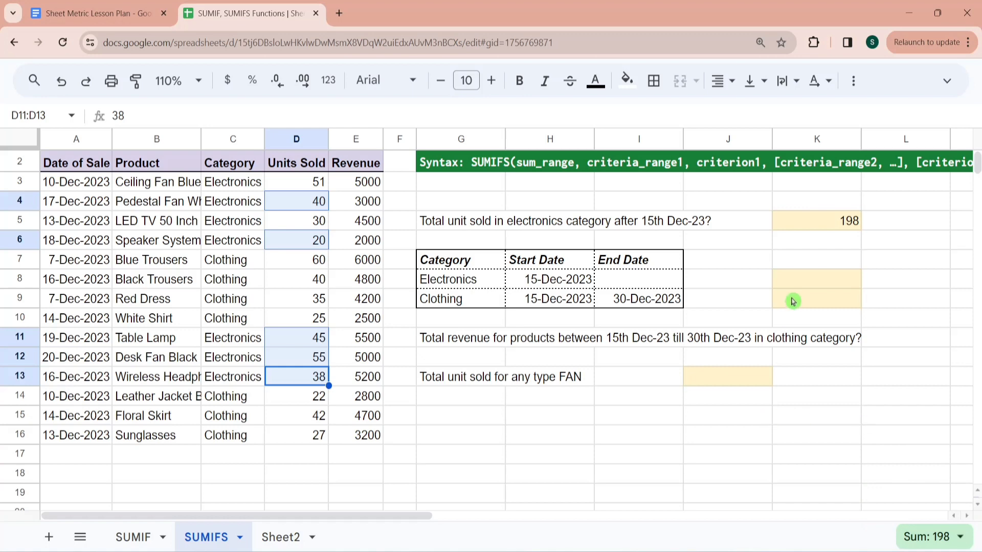
# - Start a SUMIFS formula in K8 with the Units Sold cells D3:D16 as the sum range
pyautogui.click(832, 226)
pyautogui.press('Down')
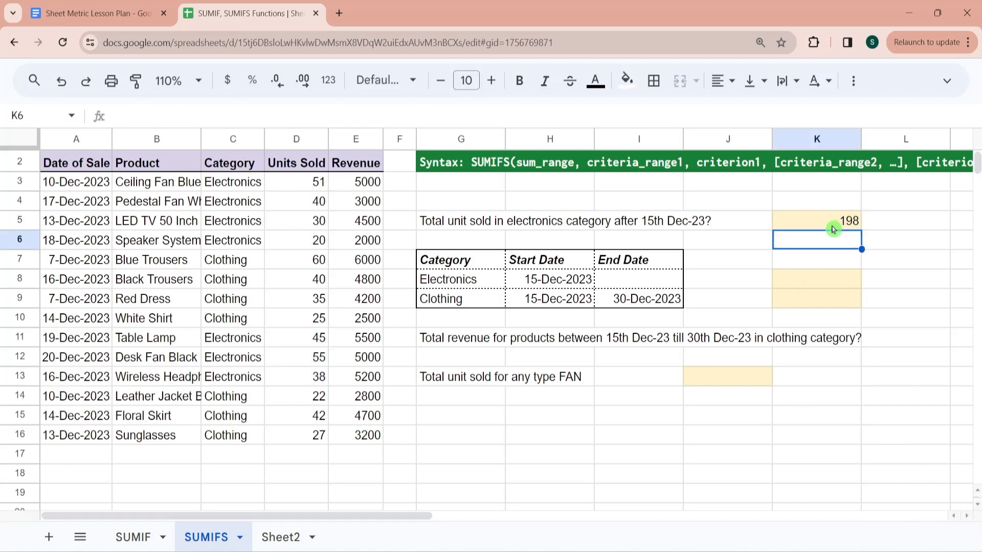
pyautogui.press('Down')
pyautogui.press('Down')
pyautogui.write('=sumifs')
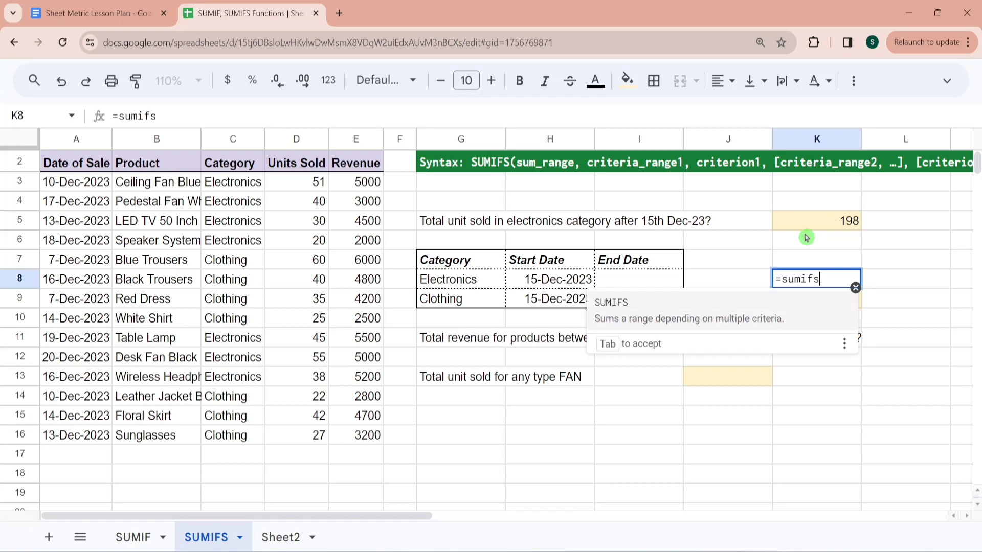
pyautogui.press('Tab')
pyautogui.click(314, 188)
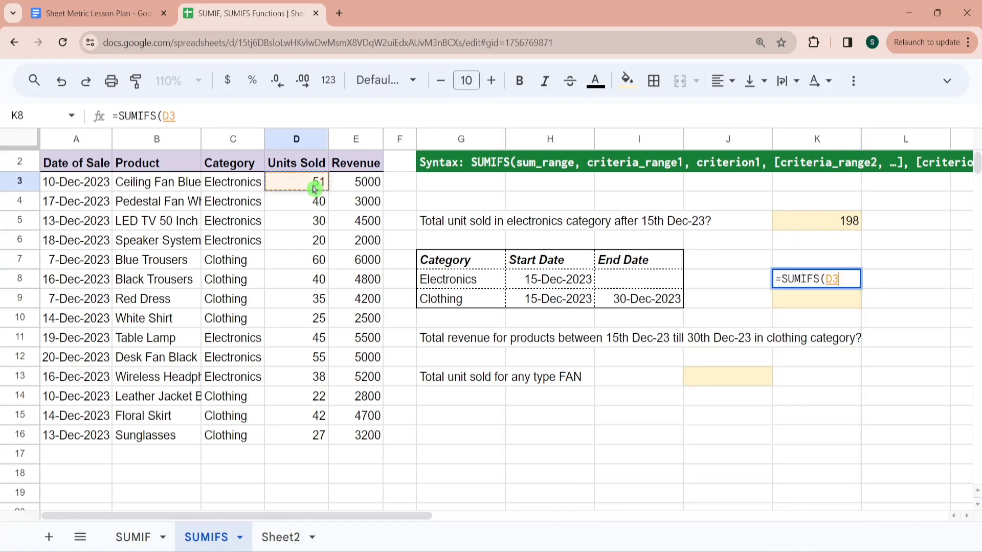
pyautogui.hotkey('ctrl', 'shift', 'Down')
pyautogui.write(',')
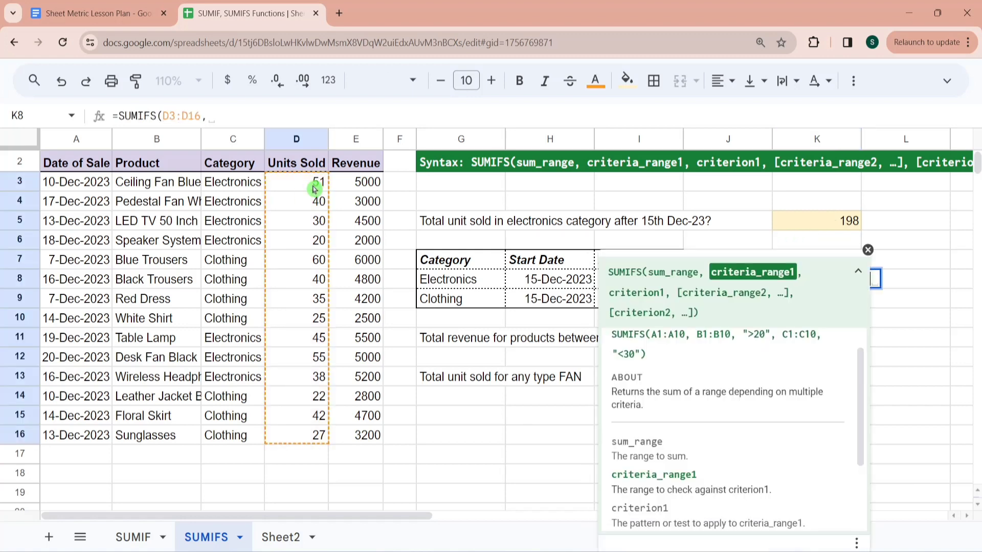
# - Add the Category range C3:C16 with cell G8 as the first condition of the K8 formula
pyautogui.click(234, 183)
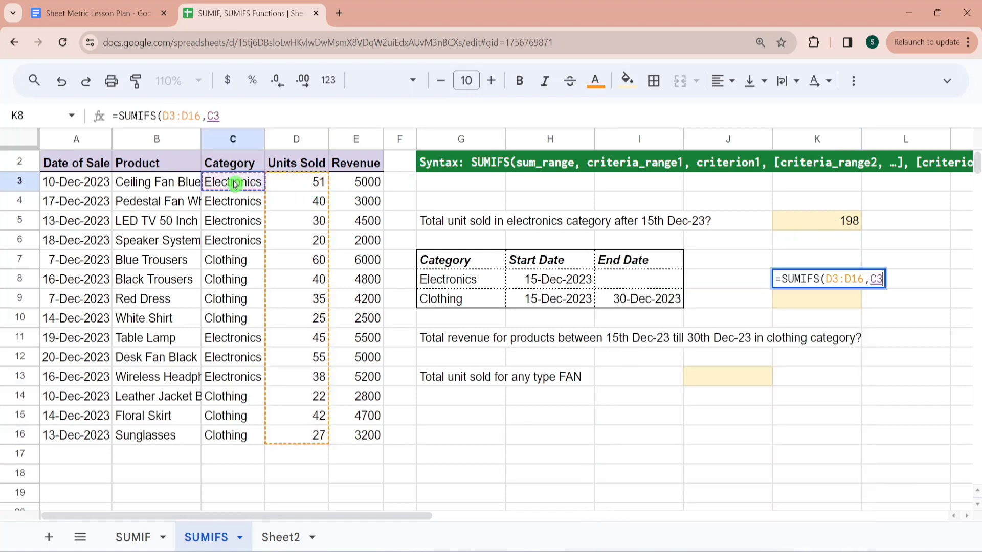
pyautogui.hotkey('ctrl', 'shift', 'Down')
pyautogui.write(',')
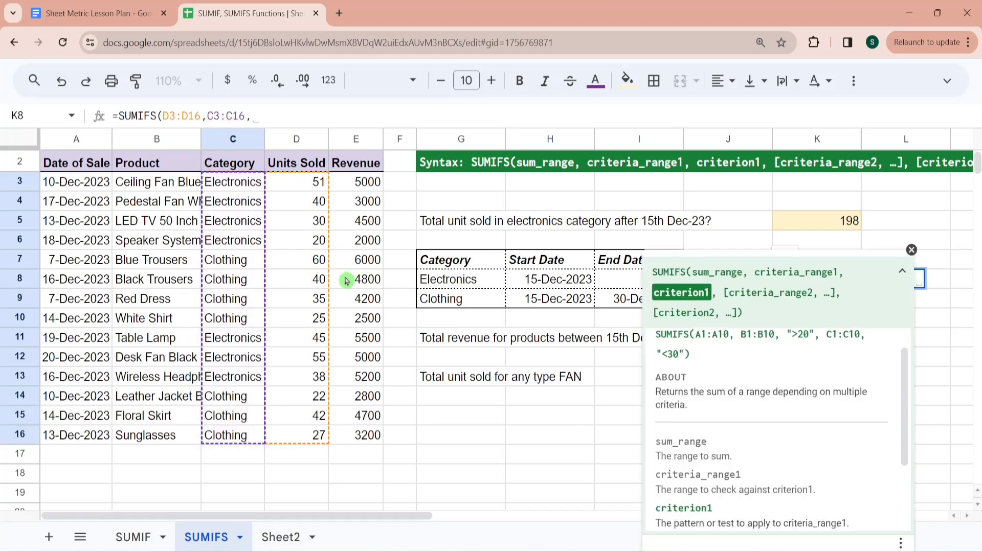
pyautogui.click(435, 285)
pyautogui.write(',')
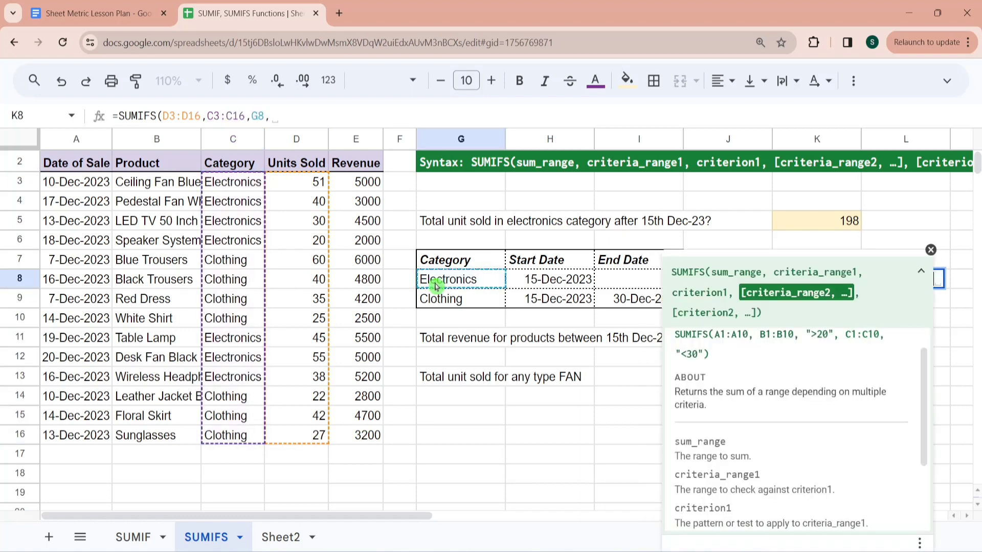
# - Add the Date of Sale range A3:A16 with criterion ">"&H8 as the second condition and finish the K8 formula
pyautogui.click(90, 188)
pyautogui.hotkey('ctrl', 'shift', 'Down')
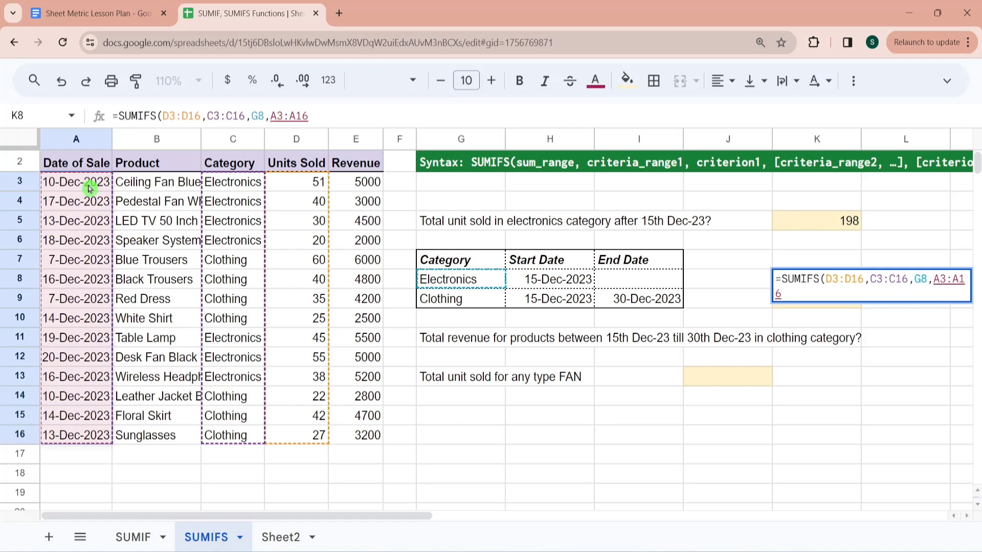
pyautogui.write(',')
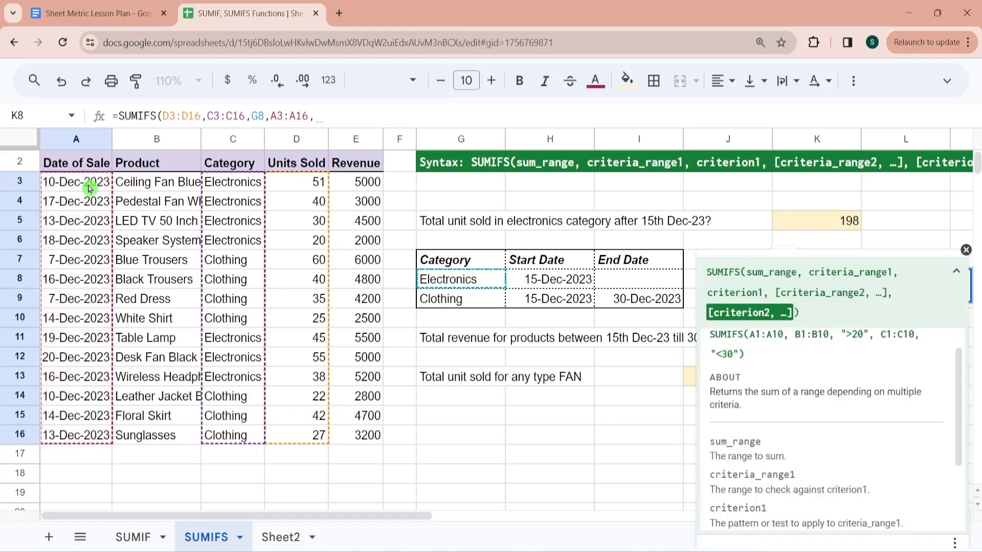
pyautogui.write('"')
pyautogui.click(966, 250)
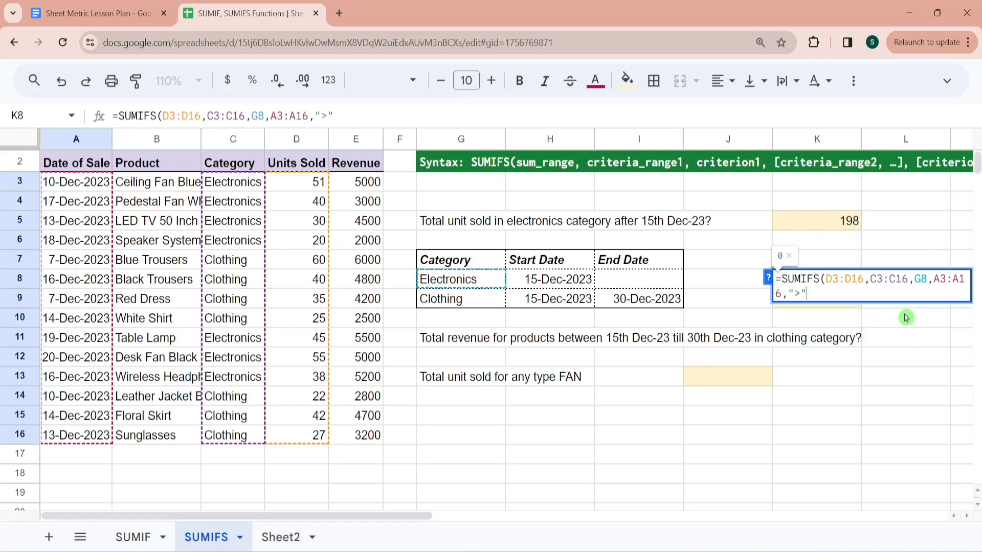
pyautogui.write('&')
pyautogui.click(574, 284)
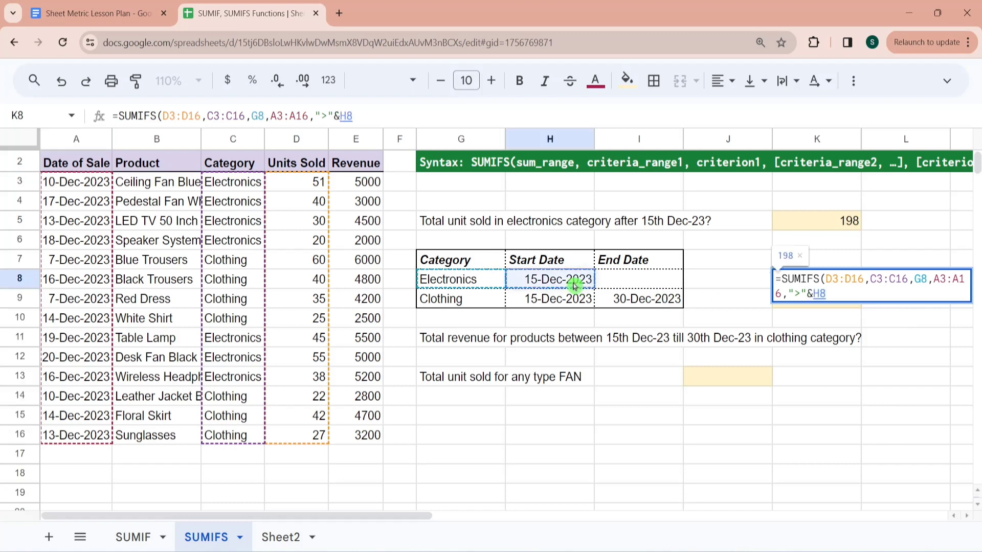
pyautogui.write(')')
pyautogui.press('Return')
pyautogui.press('Up')
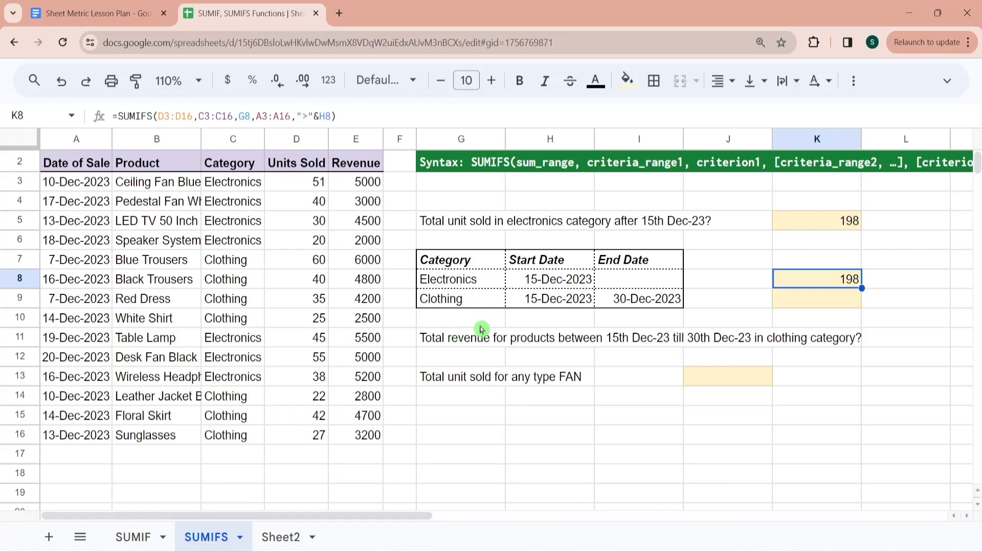
# - Read the row 11 question on clothing revenue between 15th and 30th Dec-23 and review the Clothing criteria in row 9
pyautogui.click(459, 343)
pyautogui.press('Right')
pyautogui.press('Right')
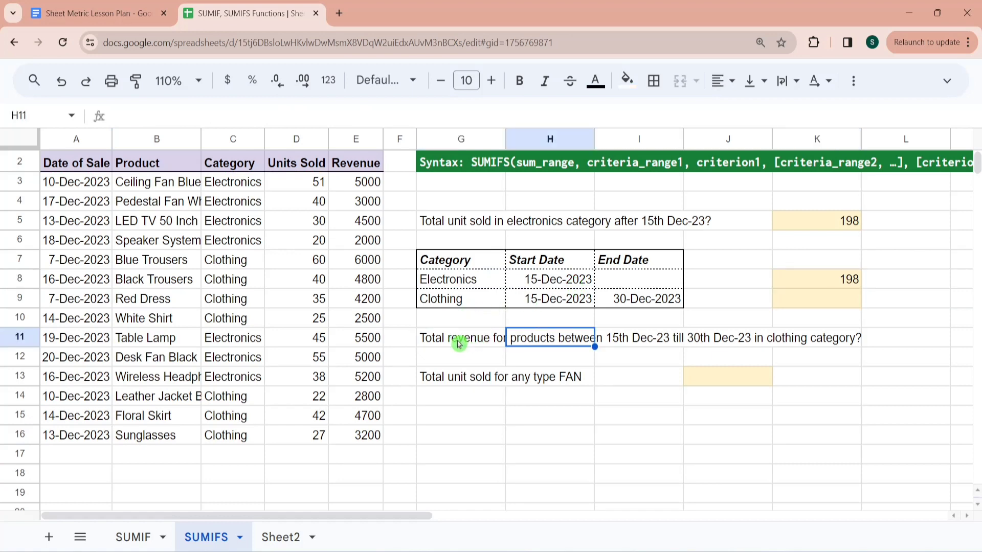
pyautogui.press('Right')
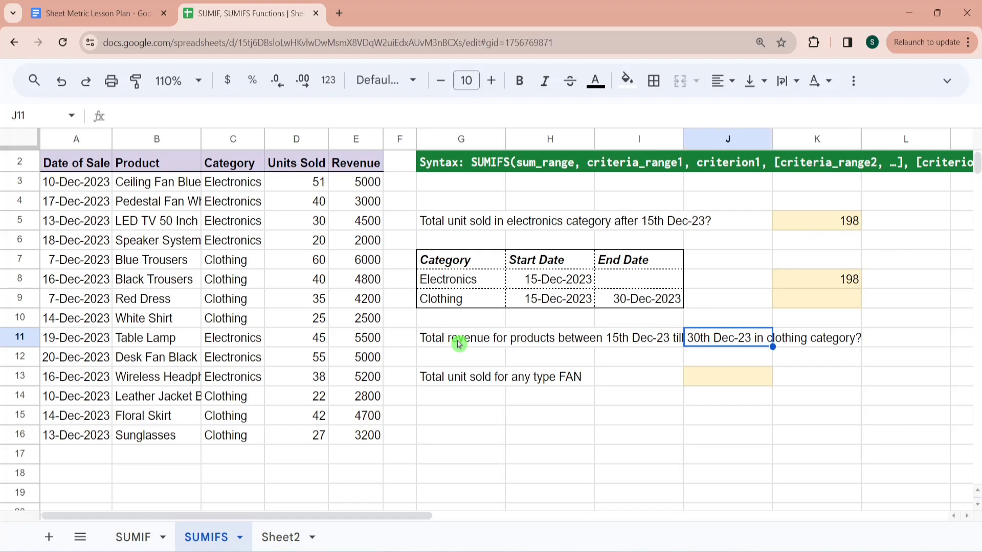
pyautogui.press('Left')
pyautogui.press('Left')
pyautogui.press('Up')
pyautogui.press('Right')
pyautogui.press('Right')
pyautogui.press('Right')
pyautogui.press('Right')
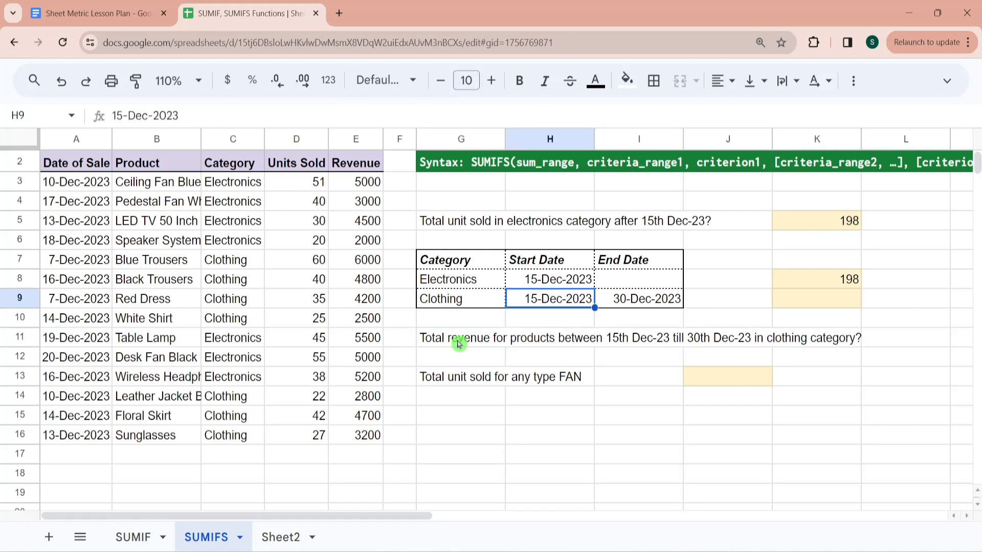
# - Start a SUMIFS formula in K9 with the Revenue cells E3:E16 as the sum range
pyautogui.write('=sumifs(')
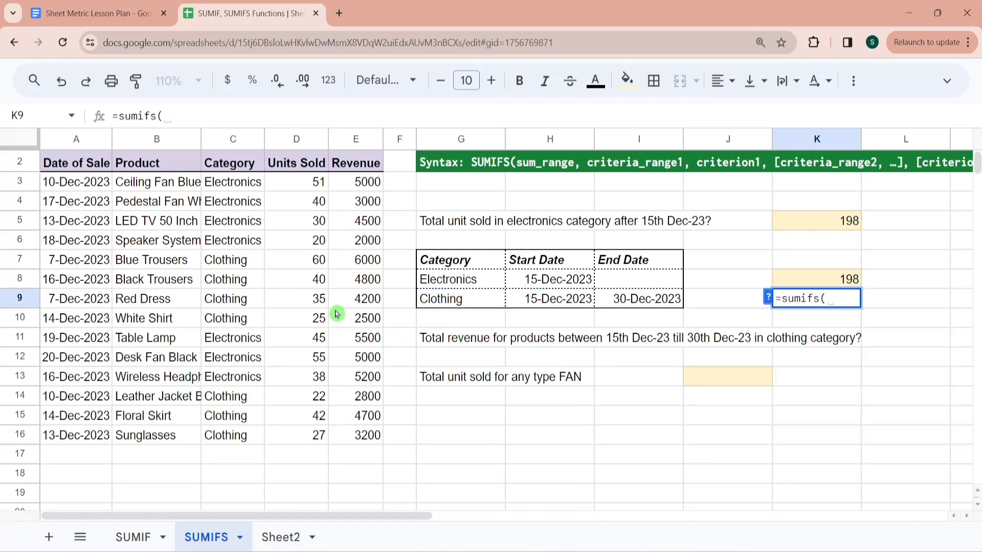
pyautogui.click(361, 187)
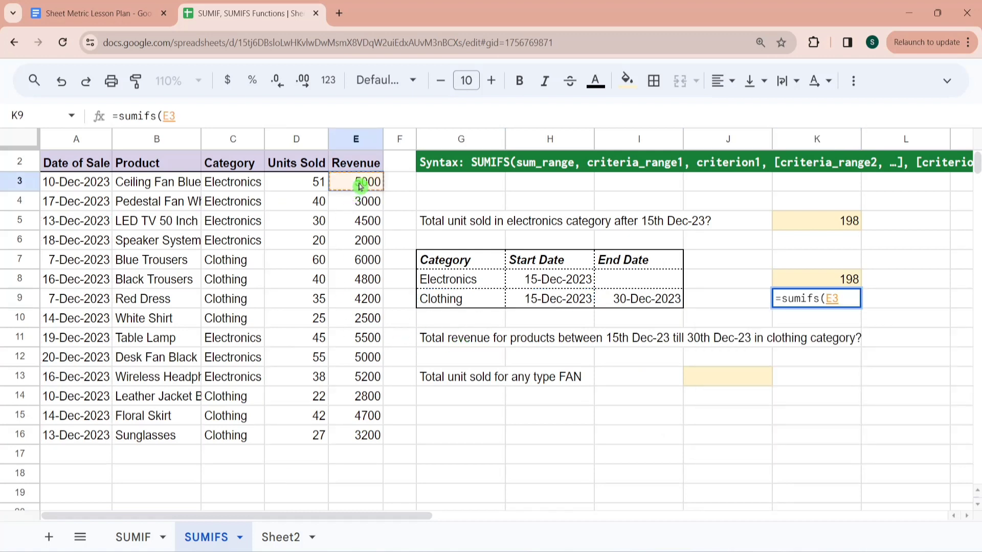
pyautogui.hotkey('ctrl', 'shift', 'Down')
pyautogui.write(',')
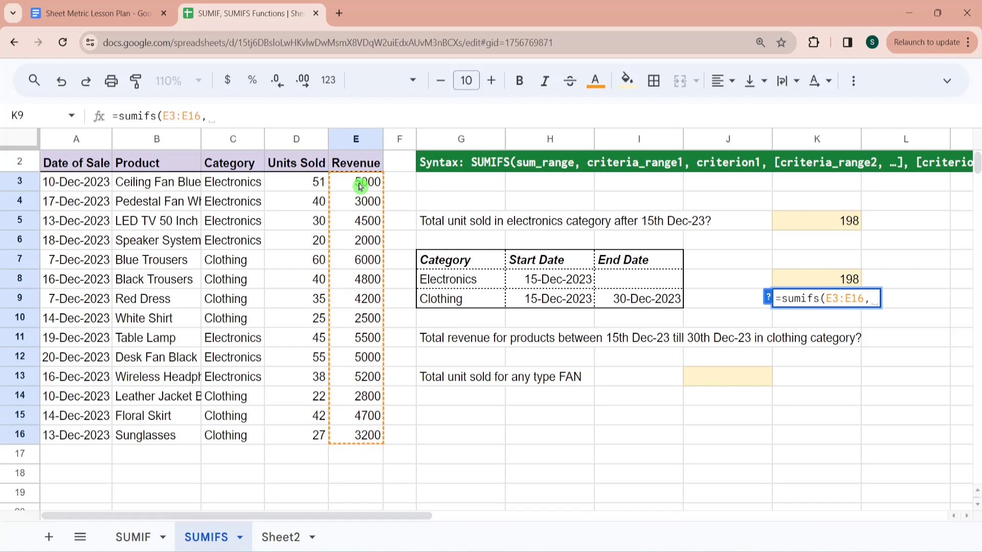
# - Add the Category range C3:C16 with cell G9 as the first condition of the K9 formula
pyautogui.click(246, 189)
pyautogui.hotkey('ctrl', 'shift', 'Down')
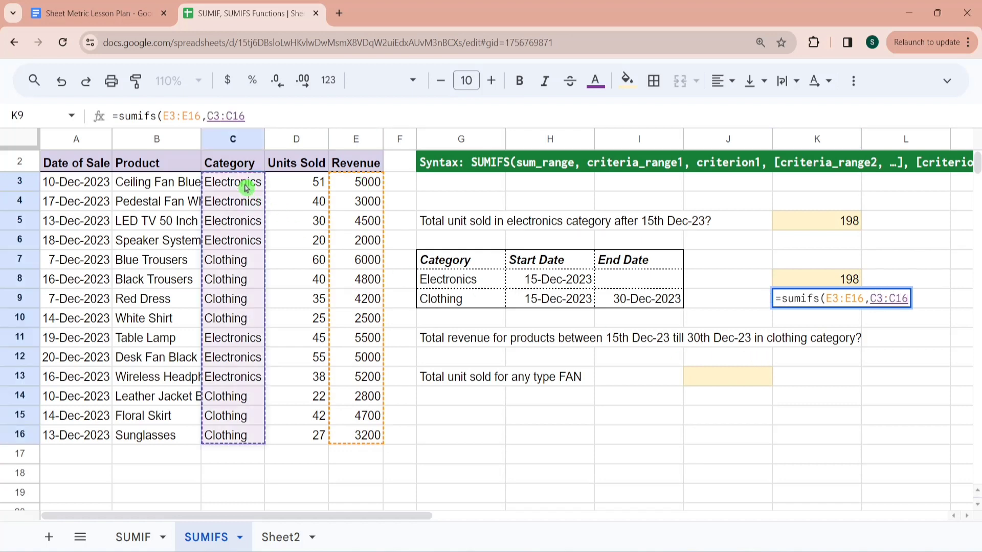
pyautogui.write(',')
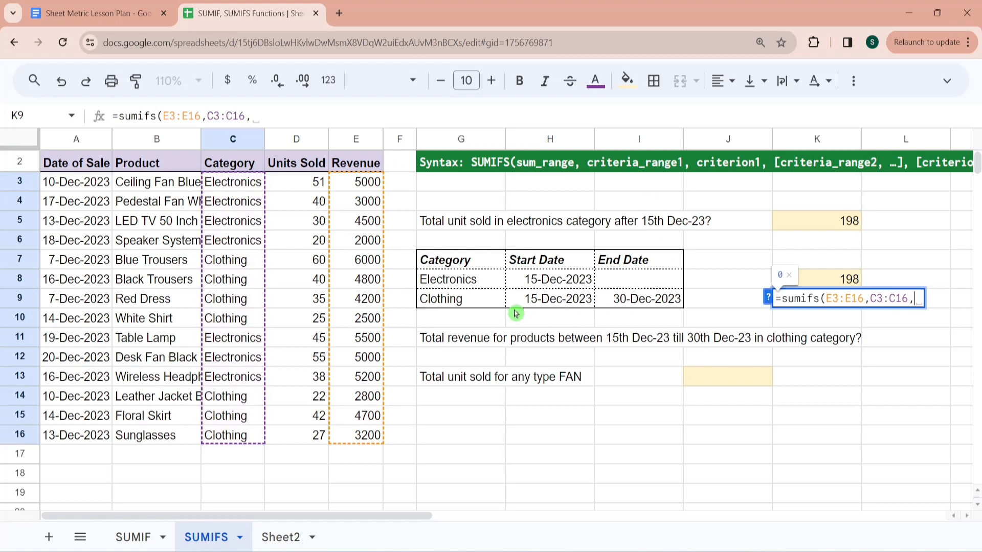
pyautogui.click(481, 306)
pyautogui.write(',')
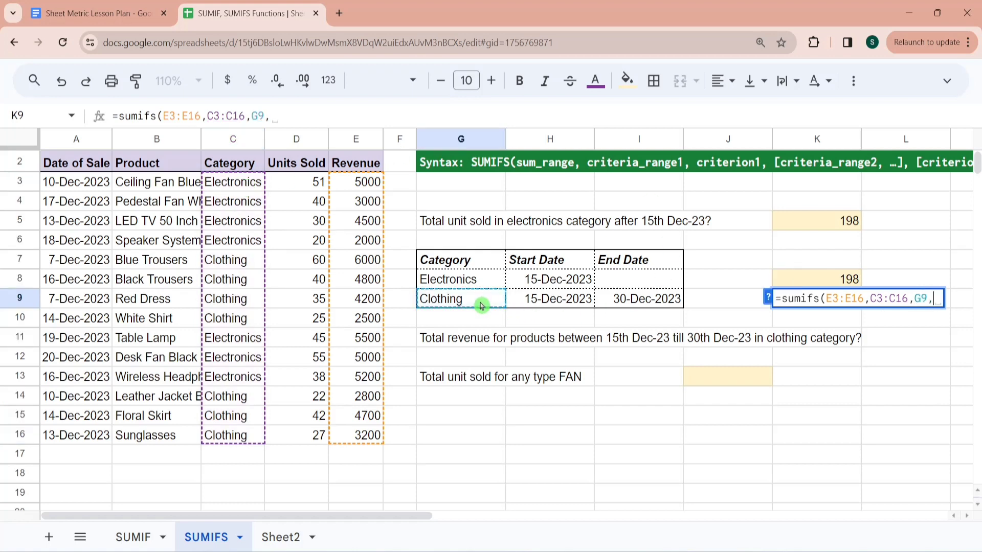
# - Add the Date of Sale range A3:A16 with criterion ">"&H9 as the second condition of the K9 formula
pyautogui.click(88, 184)
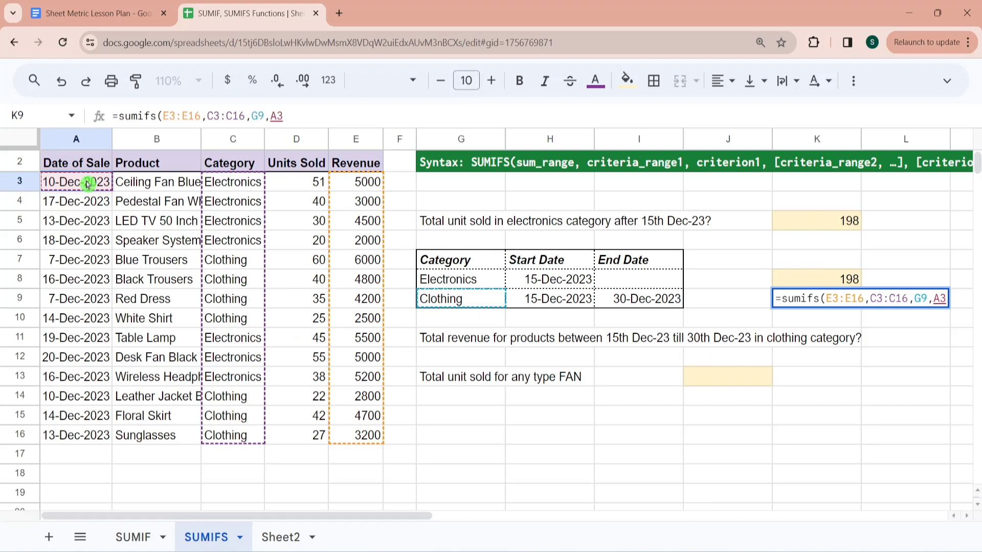
pyautogui.hotkey('ctrl', 'shift', 'Down')
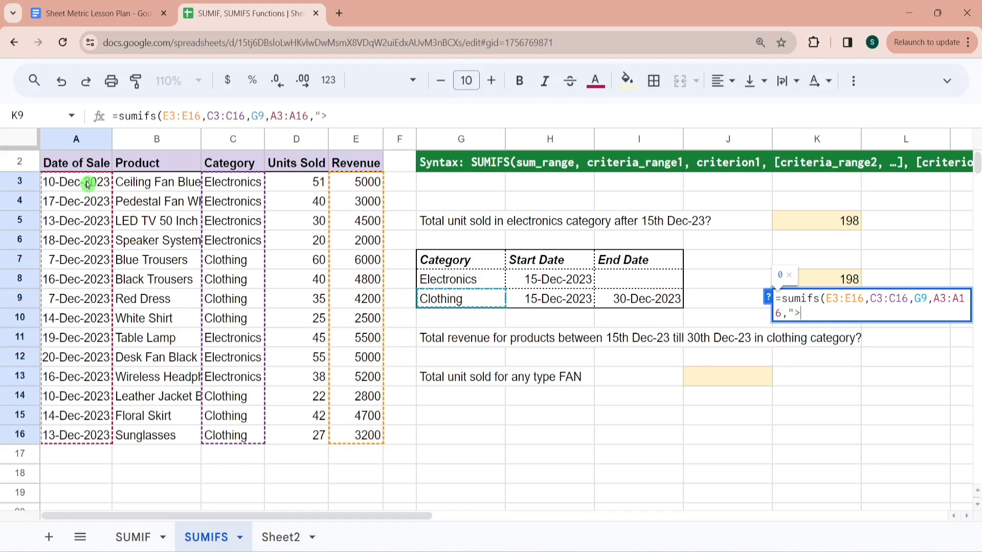
pyautogui.write('&')
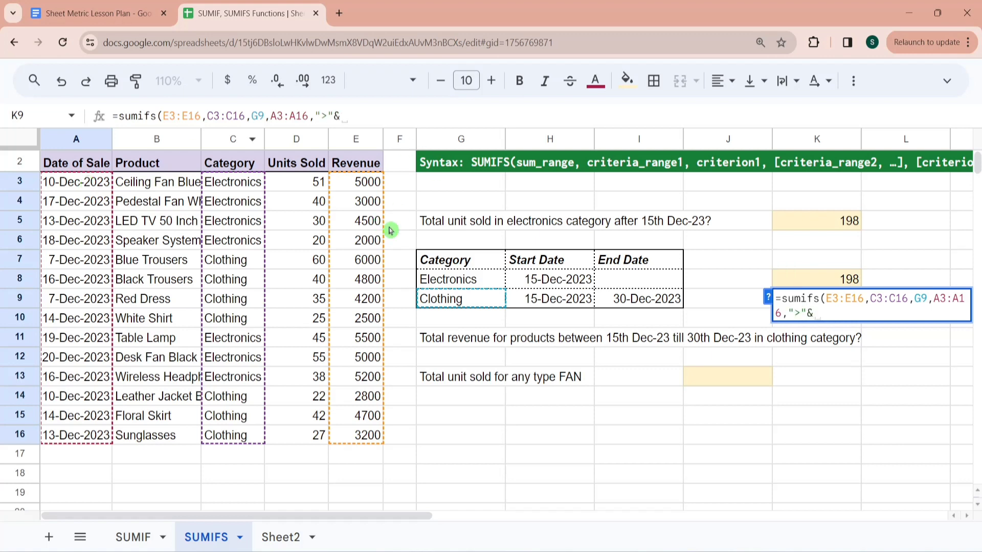
pyautogui.click(564, 299)
pyautogui.write(',')
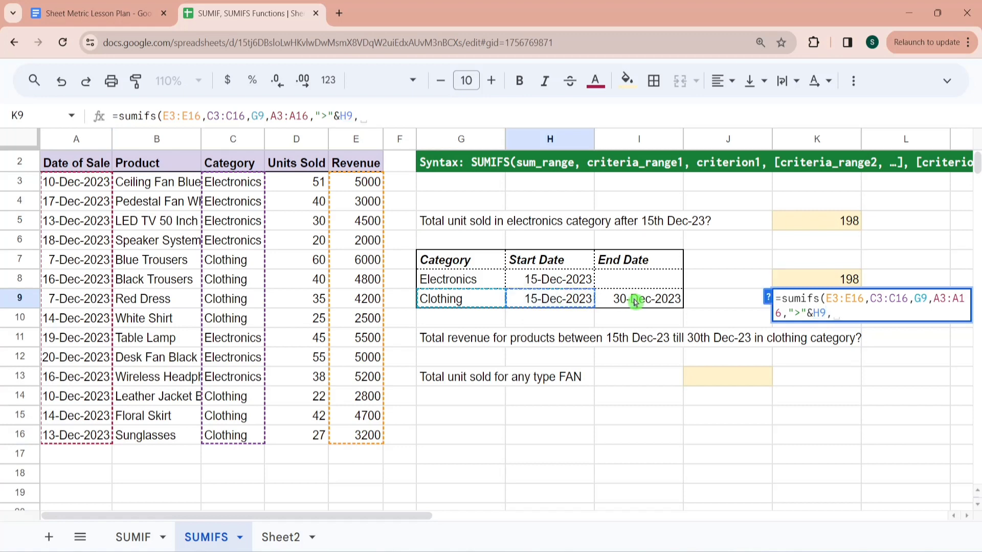
# - Add A3:A16 again with criterion "<"&I9 as the third condition and finish the K9 formula
pyautogui.click(83, 183)
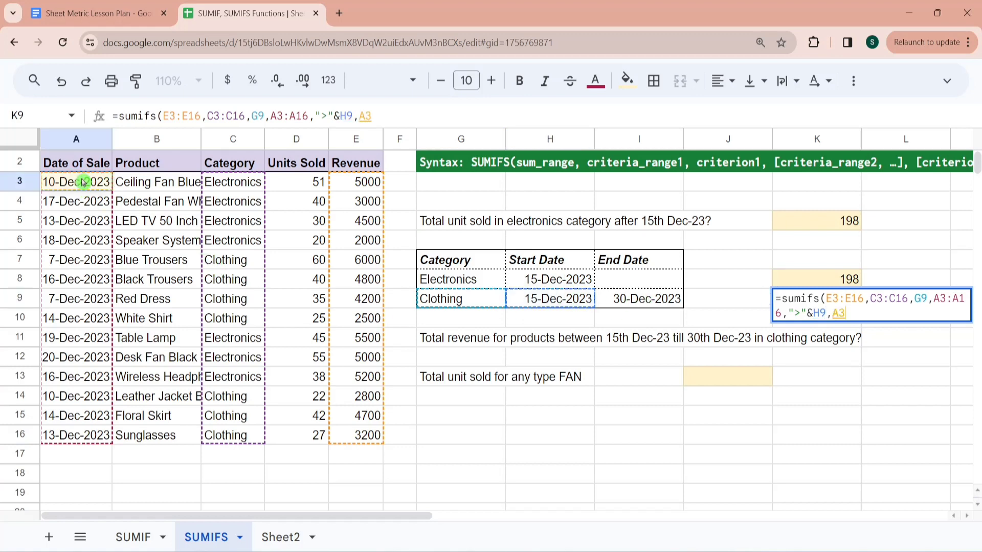
pyautogui.hotkey('ctrl', 'shift', 'Down')
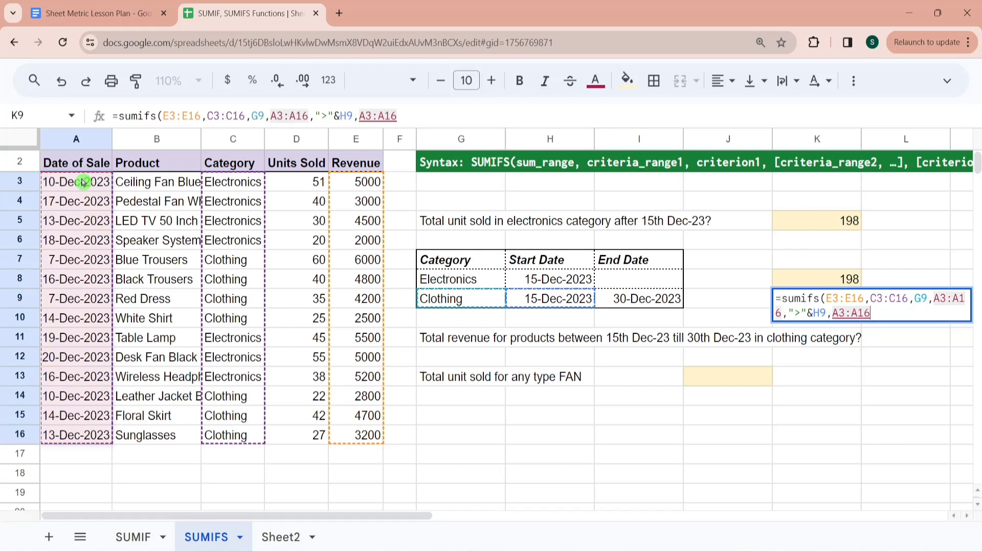
pyautogui.write(',"<')
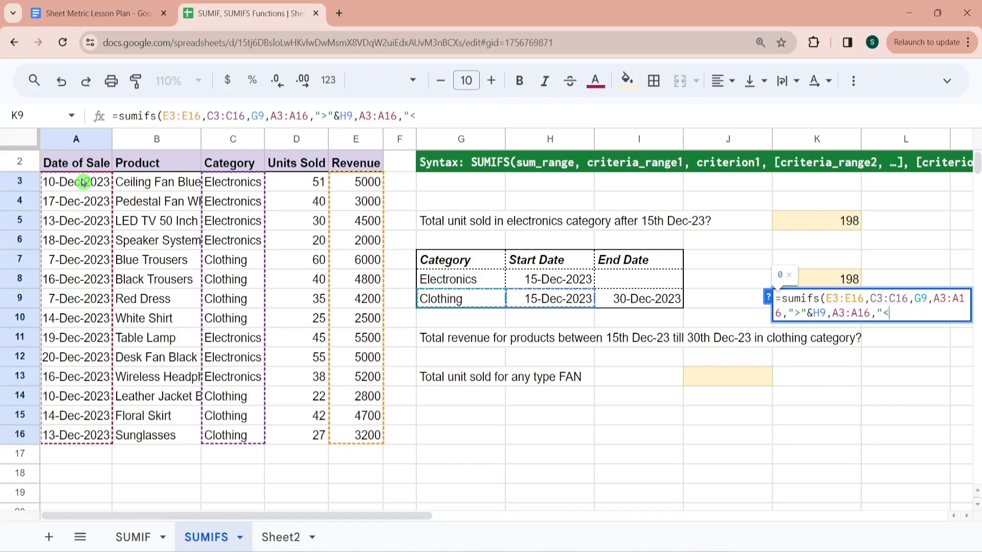
pyautogui.write('&')
pyautogui.click(644, 300)
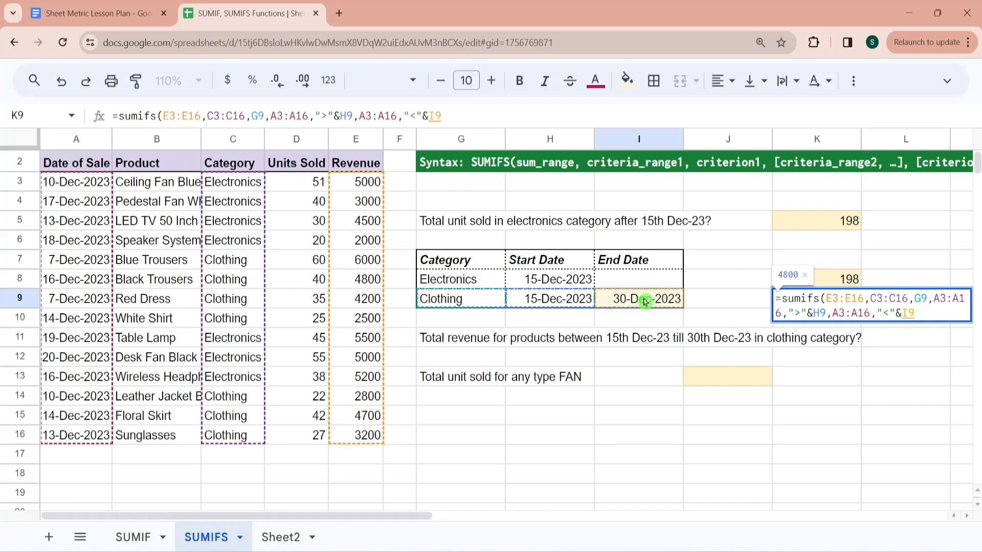
pyautogui.write(')')
pyautogui.press('Return')
pyautogui.press('Up')
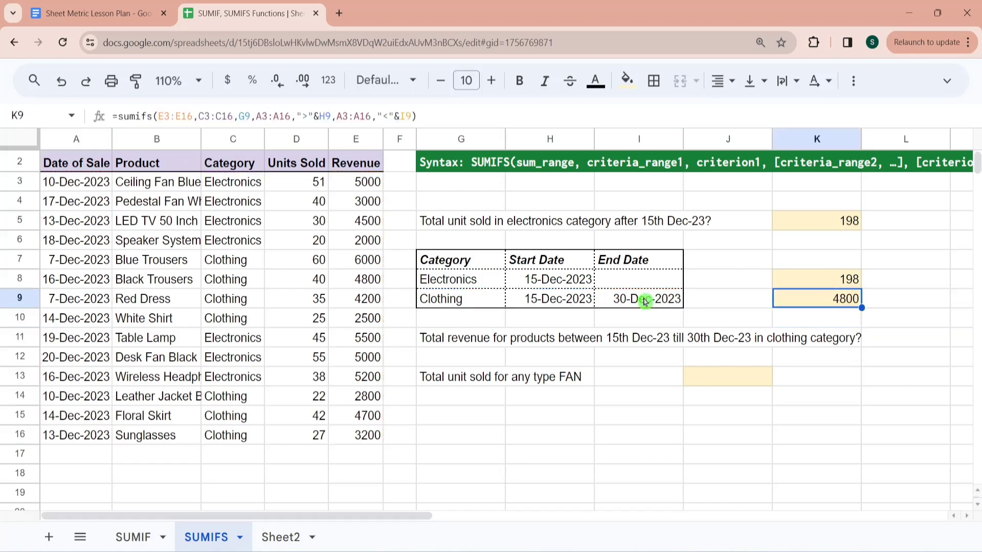
# - Check the K9 answer against the Clothing rows by inspecting the Black Trousers revenue in E8
pyautogui.click(242, 264)
pyautogui.click(240, 271)
pyautogui.press('Right')
pyautogui.press('Right')
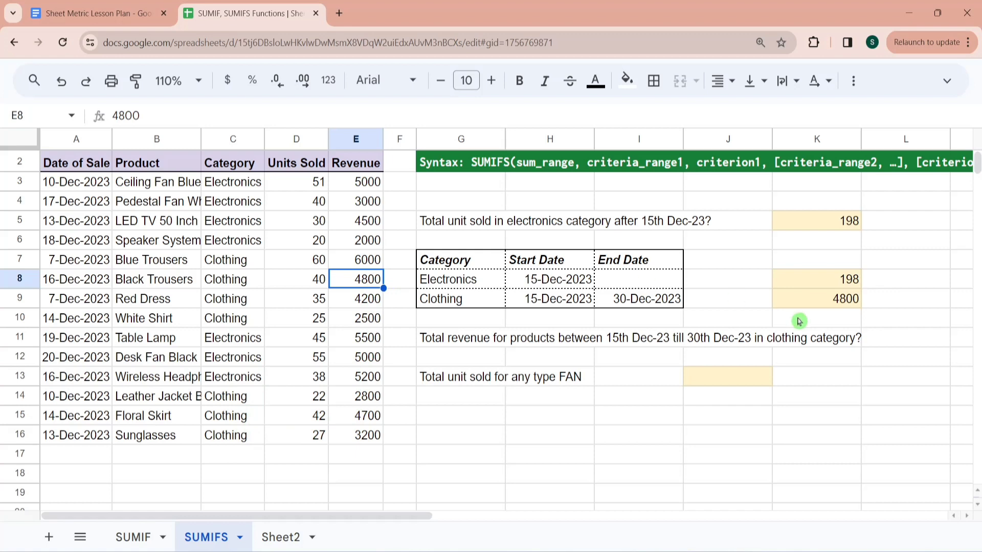
# - Read the question in G13 on the total units sold for any type of FAN
pyautogui.click(546, 381)
pyautogui.press('Left')
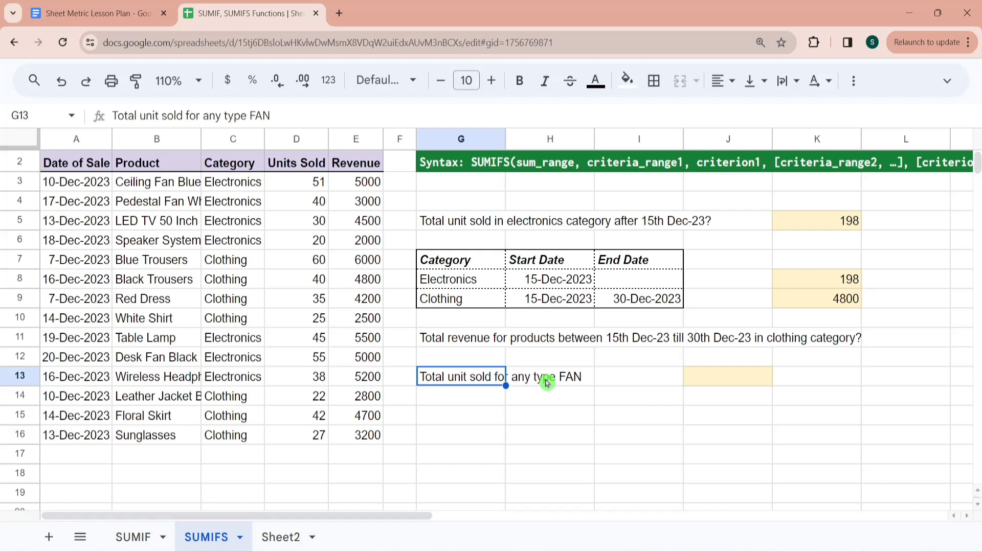
pyautogui.press('Right')
pyautogui.press('Right')
pyautogui.press('Left')
pyautogui.press('Left')
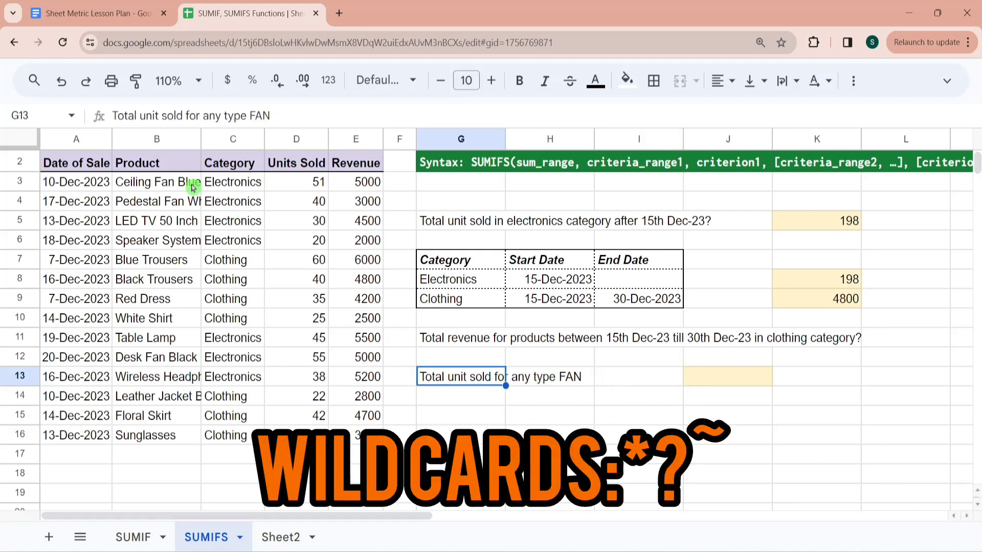
# - Look through the Product column from B3 down to B12 for the different fan products
pyautogui.click(187, 188)
pyautogui.press('Down')
pyautogui.press('Up')
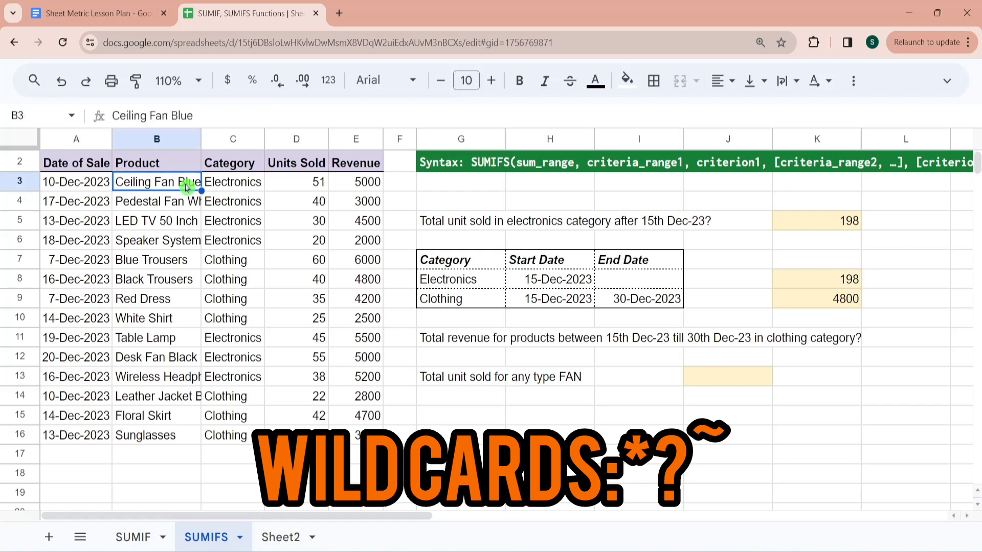
pyautogui.press('Down')
pyautogui.press('Down')
pyautogui.press('Down')
pyautogui.press('Down')
pyautogui.press('Down')
pyautogui.press('Down')
pyautogui.press('Down')
pyautogui.press('Down')
pyautogui.press('Down')
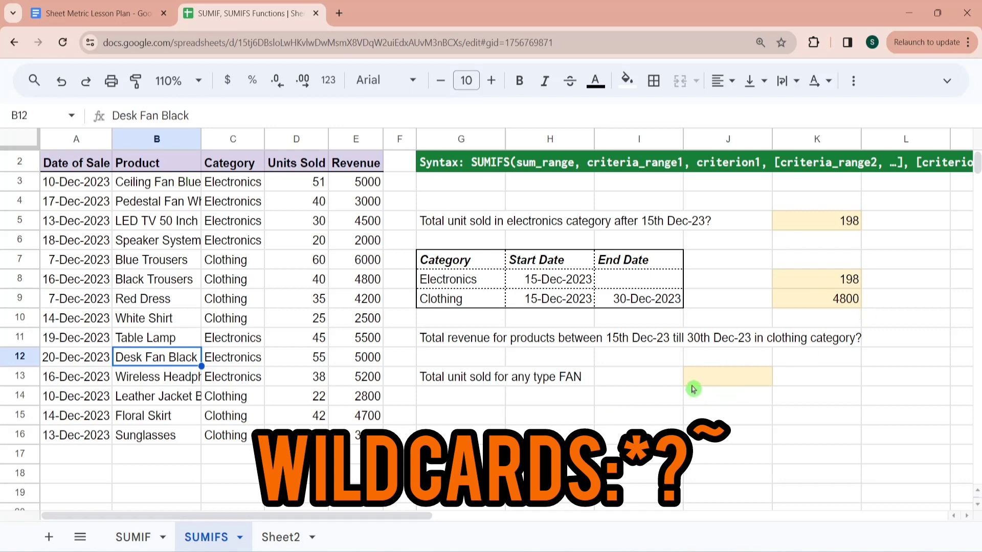
# - Start a SUMIFS formula in J13 with the Units Sold values D3:D16 as the sum range
pyautogui.click(697, 378)
pyautogui.write('=sumifs')
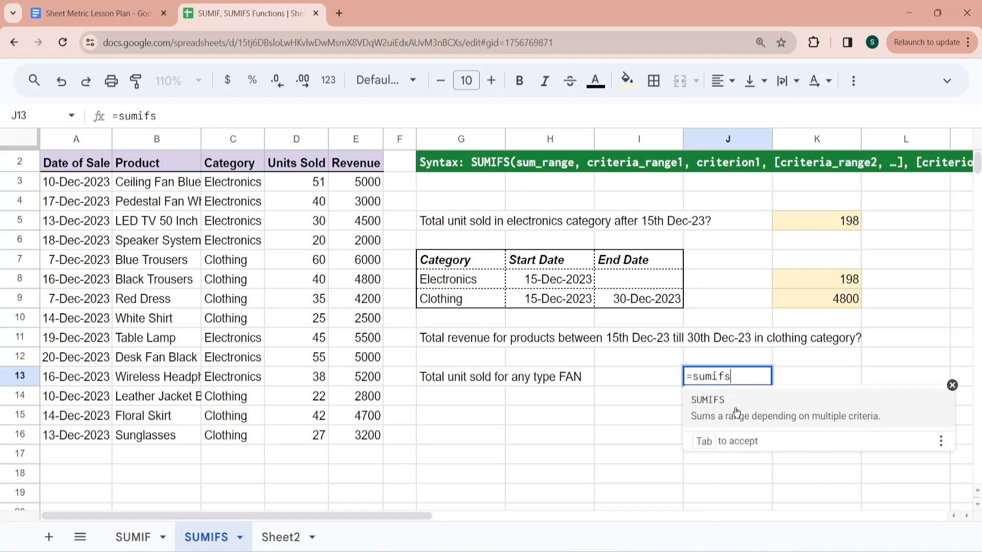
pyautogui.click(733, 409)
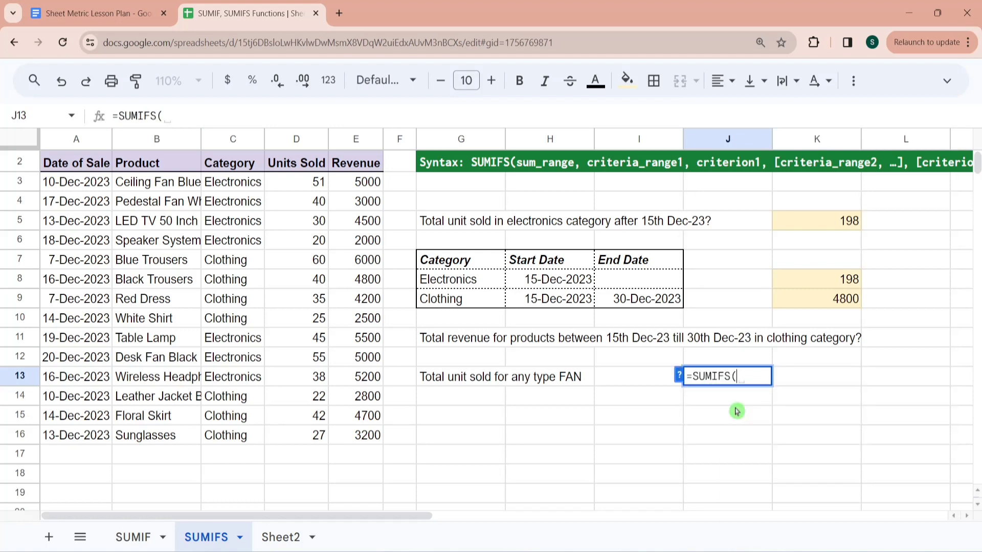
pyautogui.click(313, 183)
pyautogui.hotkey('ctrl', 'shift', 'Down')
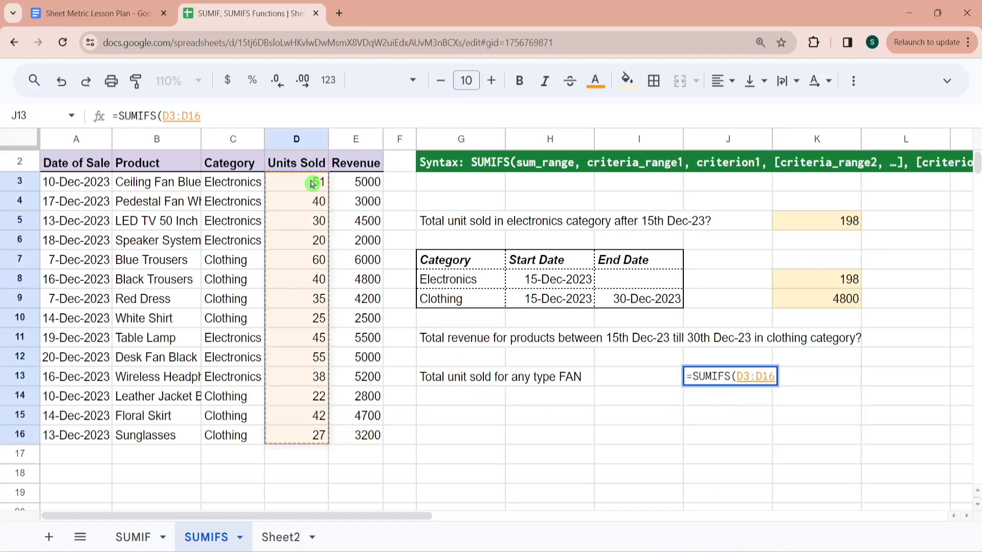
pyautogui.write(',')
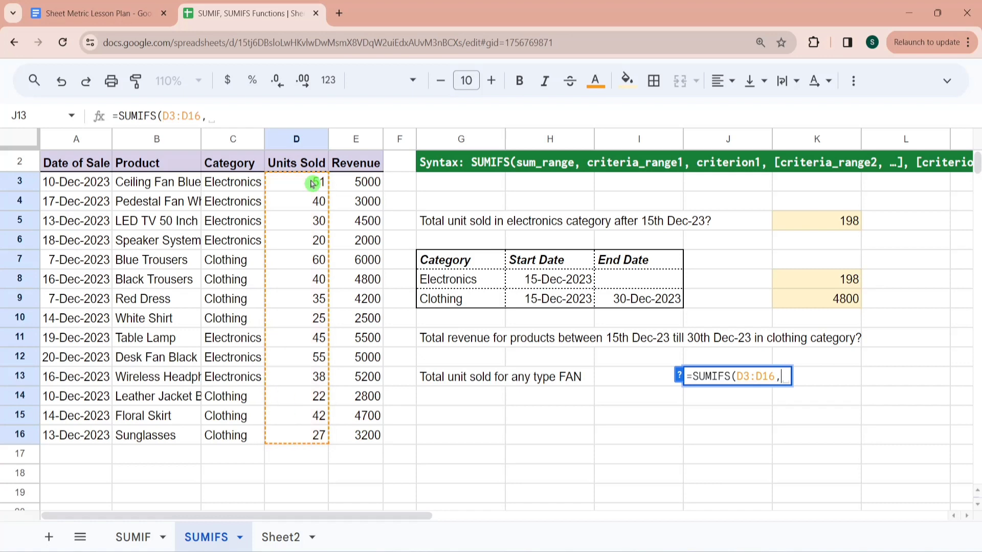
# - Add the Product range B3:B16 with the wildcard criterion "*FAN*" and finish the J13 formula
pyautogui.click(168, 191)
pyautogui.hotkey('ctrl', 'shift', 'Down')
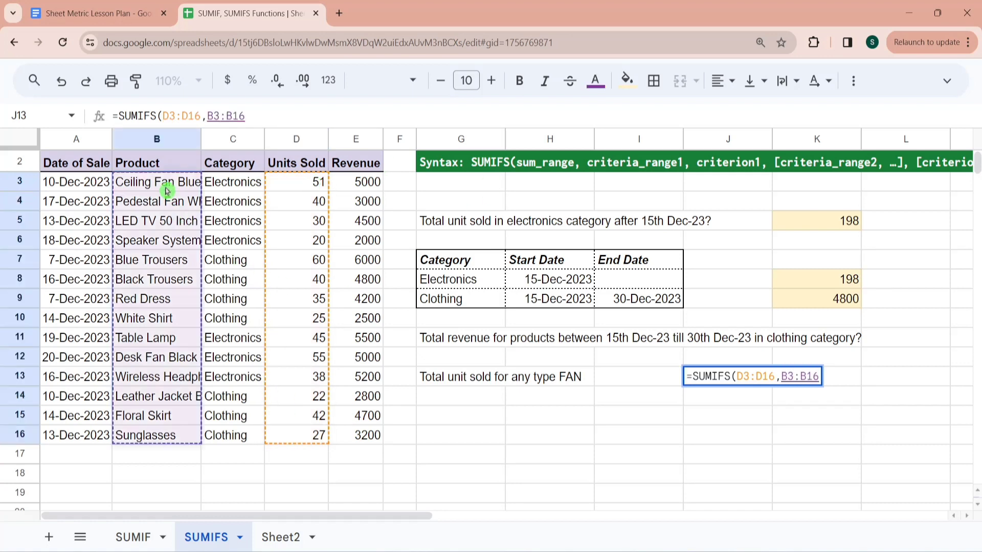
pyautogui.write(',"*FAN*"')
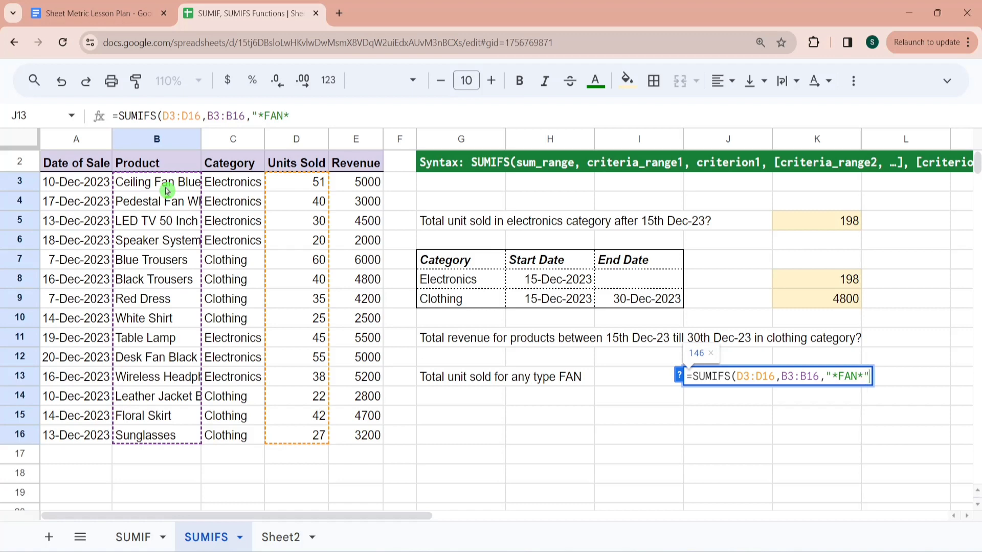
pyautogui.write(')')
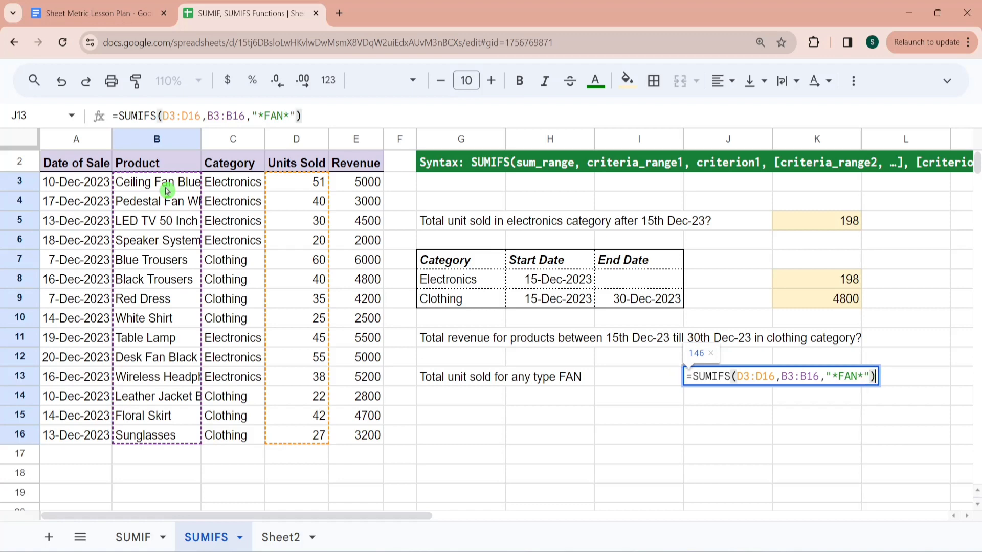
pyautogui.press('Return')
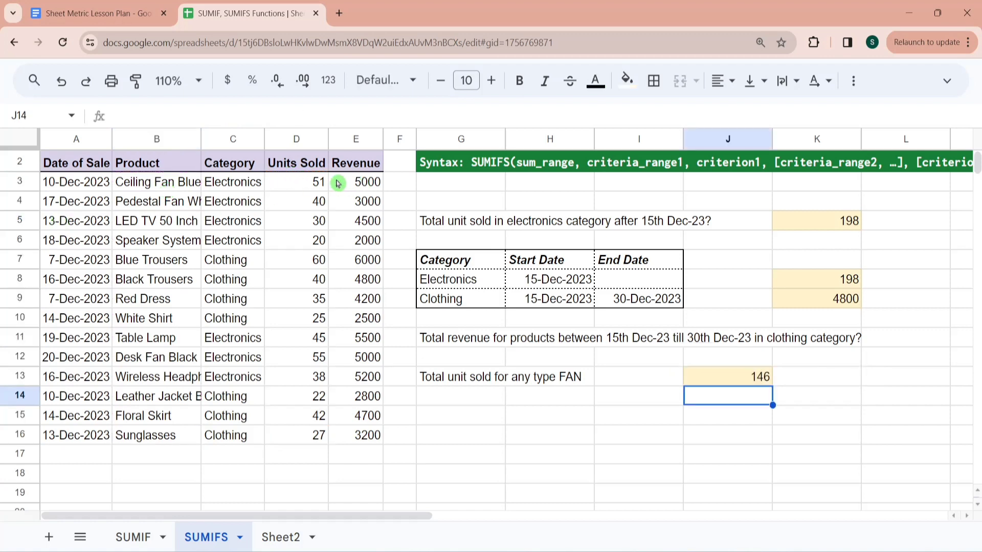
# - Check the J13 answer against the fan products' units sold in D3:D4 and D12
pyautogui.moveTo(321, 183); pyautogui.dragTo(319, 202)
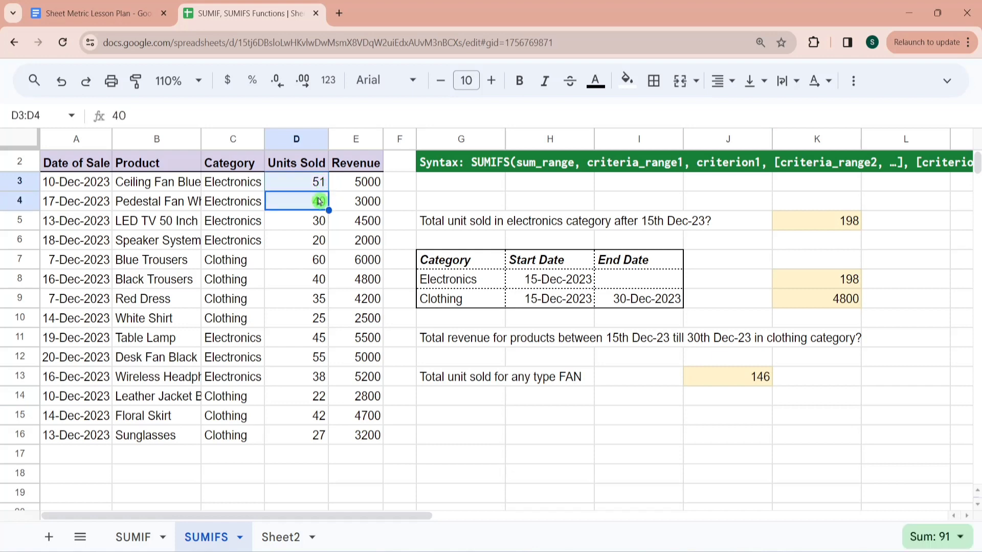
pyautogui.keyDown('ctrl'); pyautogui.click(301, 362); pyautogui.keyUp('ctrl')
pyautogui.click(790, 420)
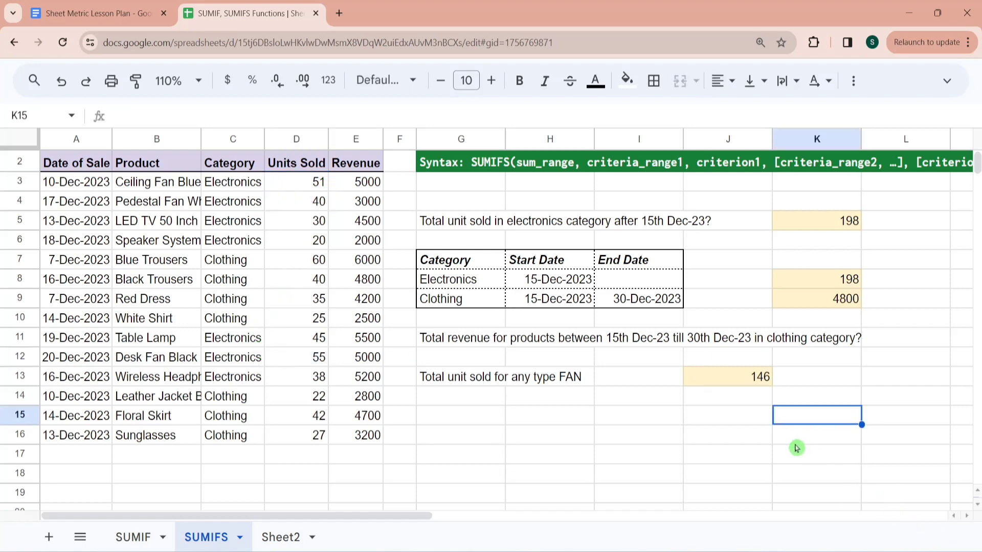